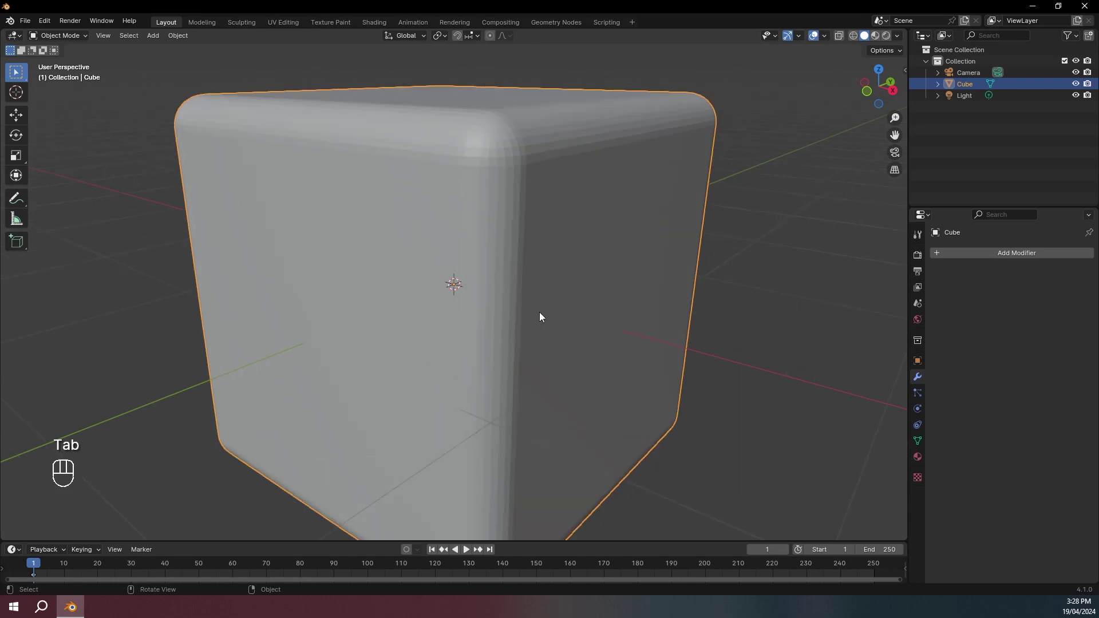
# Apply smooth shading to the rounded cube.
pyautogui.press('d')
pyautogui.moveTo(496, 209)
pyautogui.mouseDown()
pyautogui.moveTo(503, 282)
pyautogui.moveTo(514, 259)
pyautogui.moveTo(515, 273)
pyautogui.mouseUp()
pyautogui.moveTo(525, 148); pyautogui.dragTo(622, 121)
pyautogui.moveTo(565, 151); pyautogui.dragTo(644, 142)
pyautogui.moveTo(647, 136)
pyautogui.mouseDown(button='right')
pyautogui.moveTo(606, 134)
pyautogui.moveTo(491, 266)
pyautogui.mouseUp(button='right')
pyautogui.rightClick(489, 176)
pyautogui.click(490, 176)
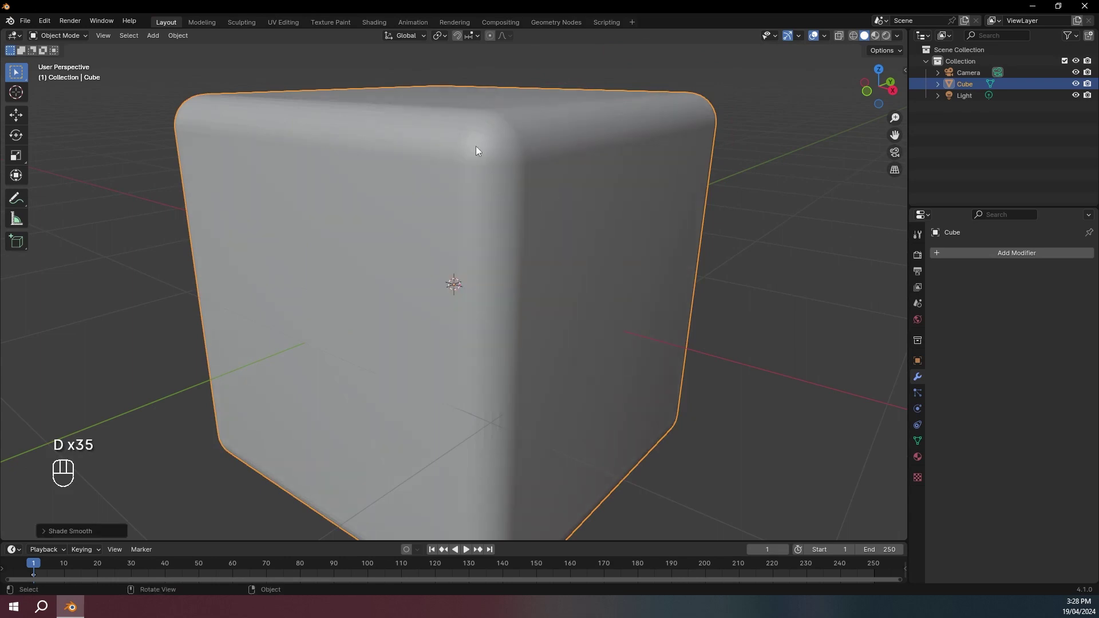
# Add an Array modifier to the cube.
pyautogui.scroll(-6, 588, 170)
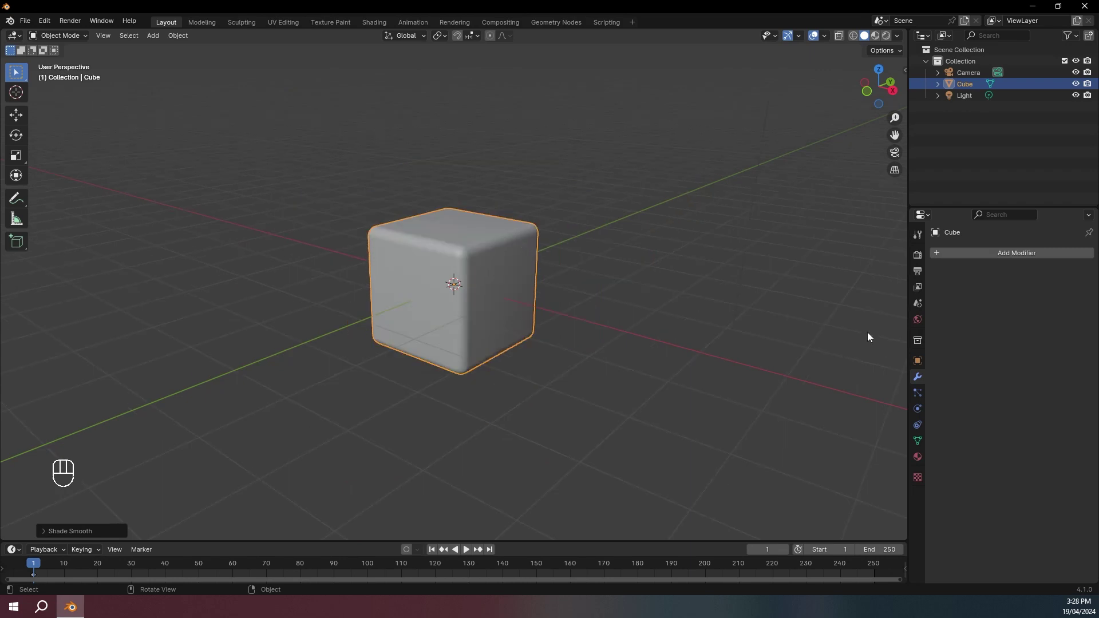
pyautogui.click(917, 360)
pyautogui.click(918, 377)
pyautogui.click(1028, 253)
pyautogui.write('a')
pyautogui.press('Return')
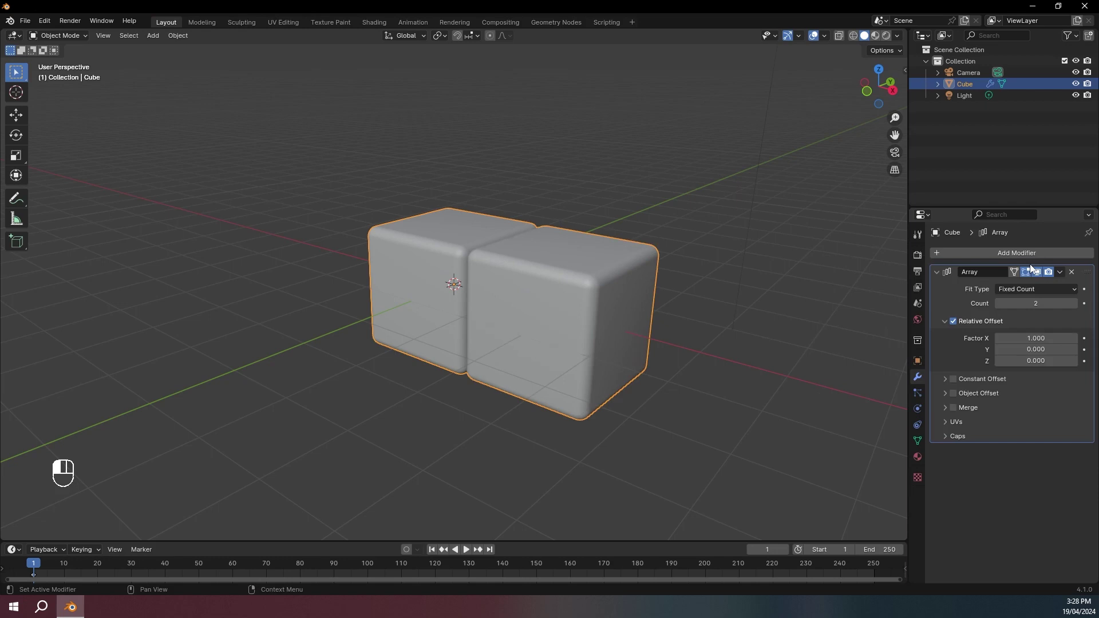
# Set the first array's relative X offset factor to 1.01 and its count to 3 to form a spaced row.
pyautogui.click(866, 95)
pyautogui.keyDown('shift'); pyautogui.moveTo(730, 182); pyautogui.dragTo(690, 179, button='middle'); pyautogui.keyUp('shift')
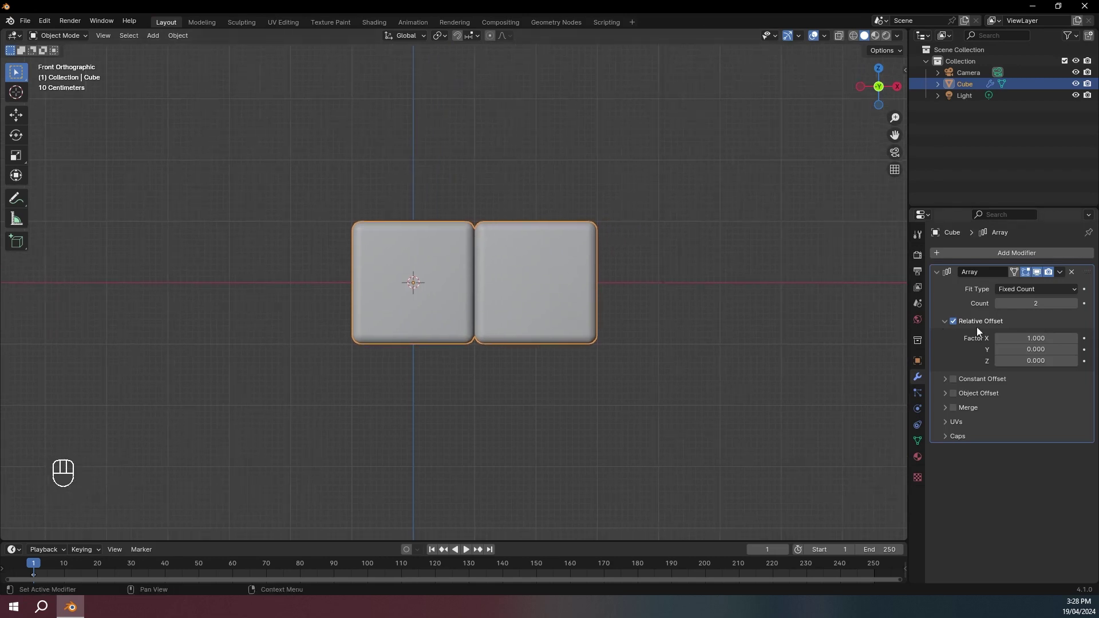
pyautogui.doubleClick(1053, 339)
pyautogui.write('1')
pyautogui.press('Return')
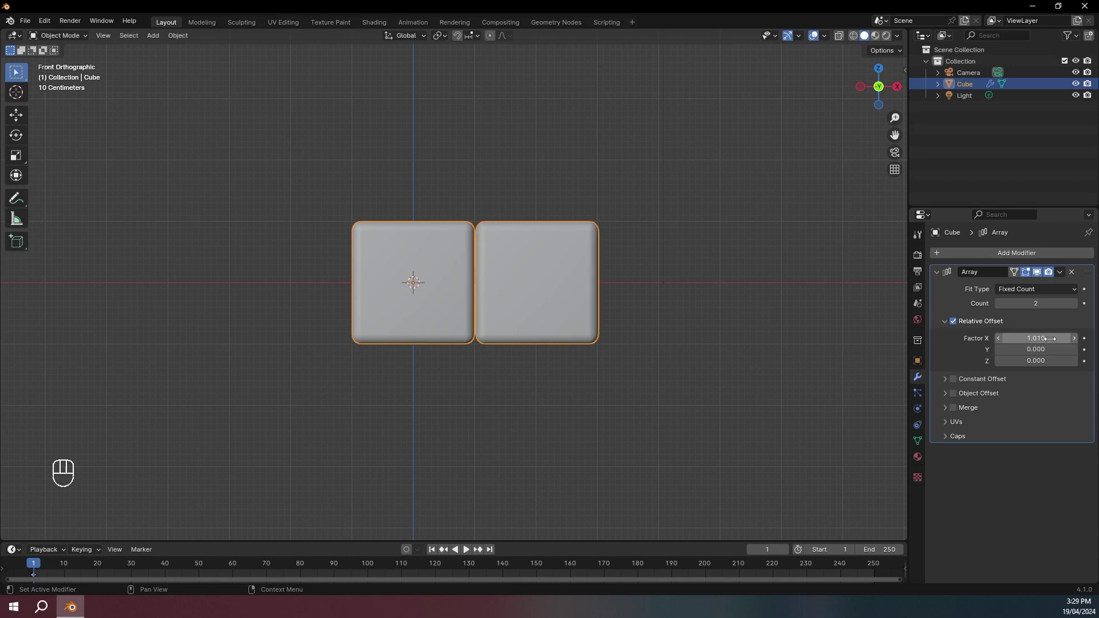
pyautogui.scroll(4, 555, 191)
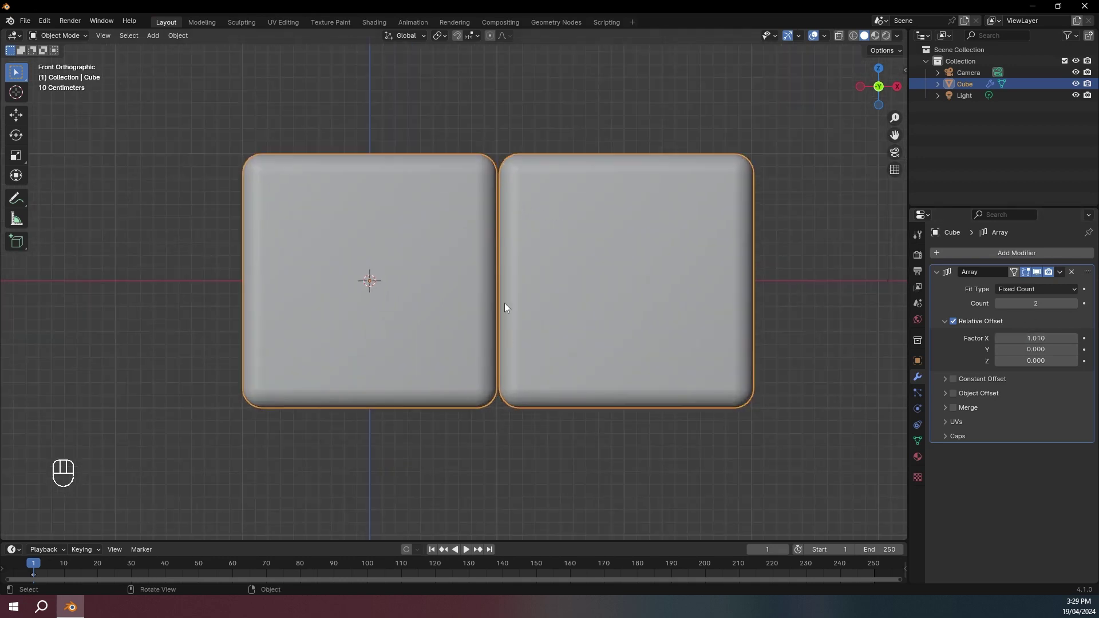
pyautogui.click(1073, 303)
pyautogui.scroll(-5, 659, 227)
pyautogui.moveTo(666, 279); pyautogui.dragTo(608, 285, button='middle')
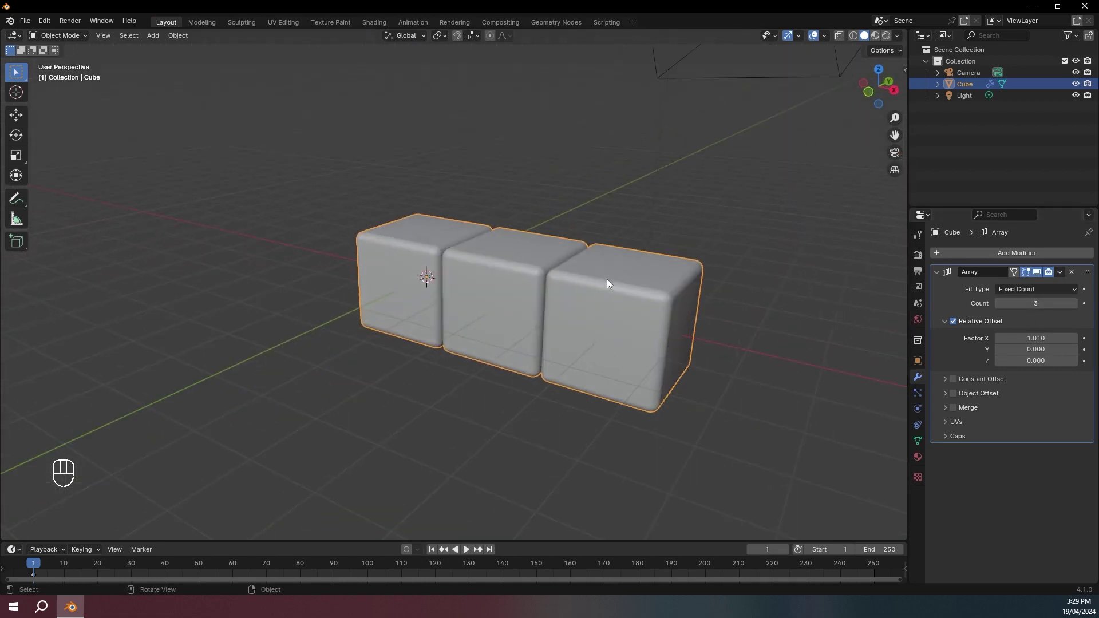
# Add a second Array modifier to the cube and set its count to 3.
pyautogui.click(936, 271)
pyautogui.click(952, 252)
pyautogui.write('ara')
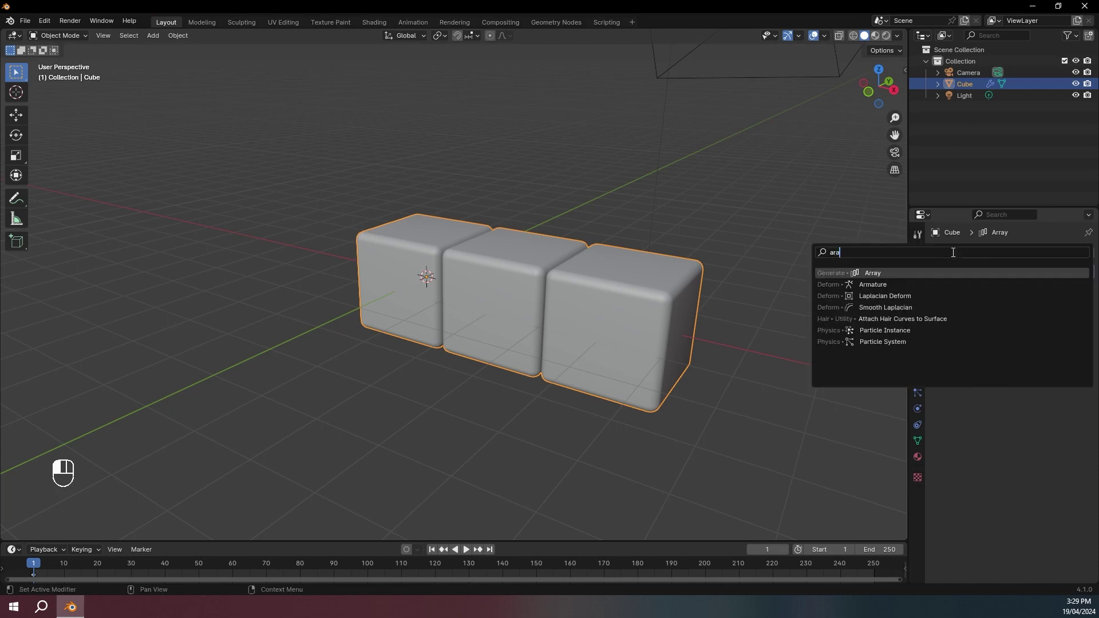
pyautogui.click(916, 274)
pyautogui.scroll(-2, 881, 284)
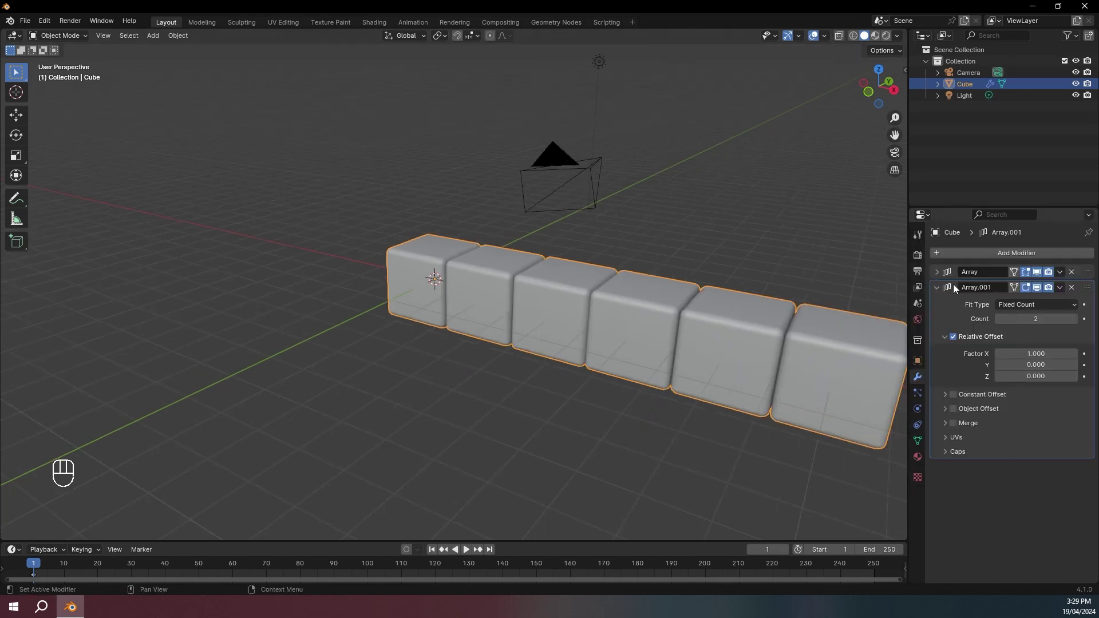
pyautogui.click(1074, 319)
pyautogui.scroll(-2, 718, 260)
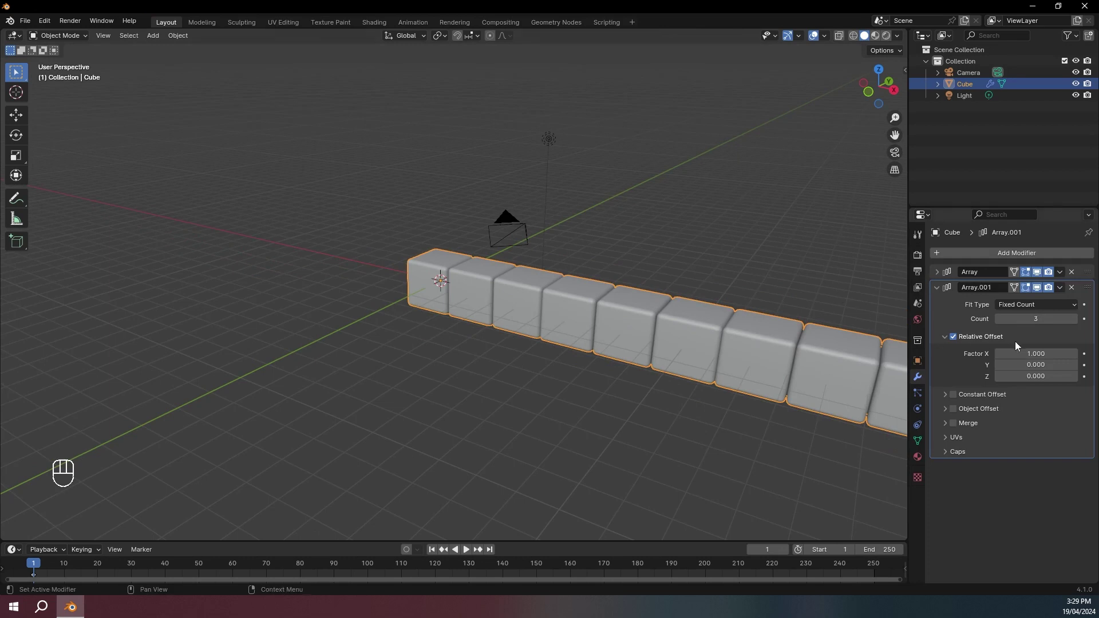
# Set the second array's relative offset factors to 0 on X and 1.01 on Z to stack the rows.
pyautogui.click(1023, 354)
pyautogui.write('0')
pyautogui.press('Return')
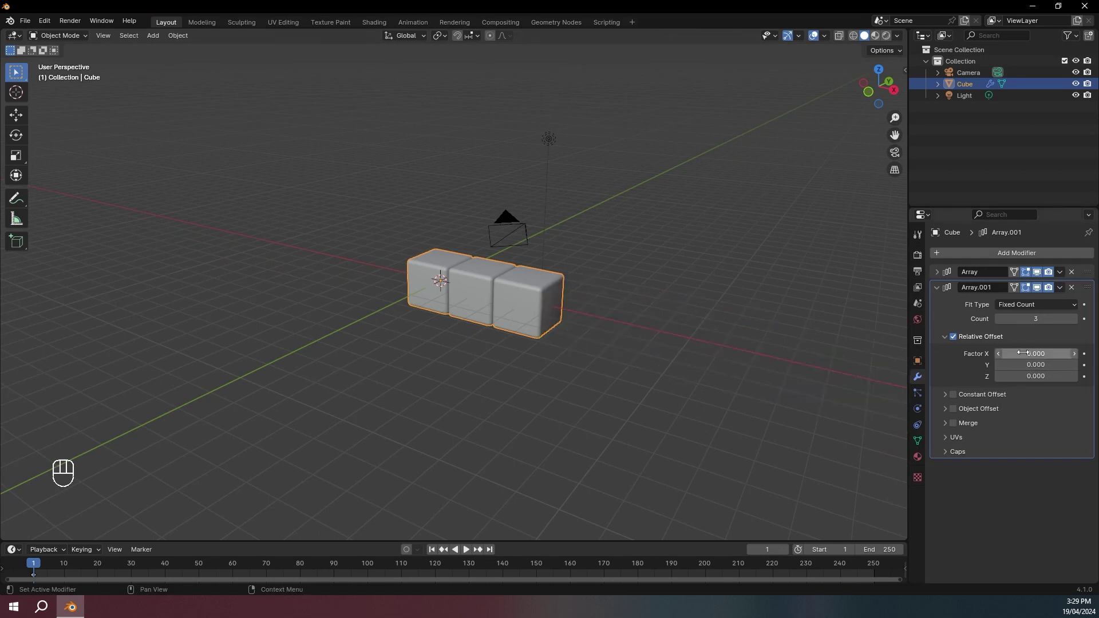
pyautogui.click(1009, 377)
pyautogui.write('1.01')
pyautogui.press('Return')
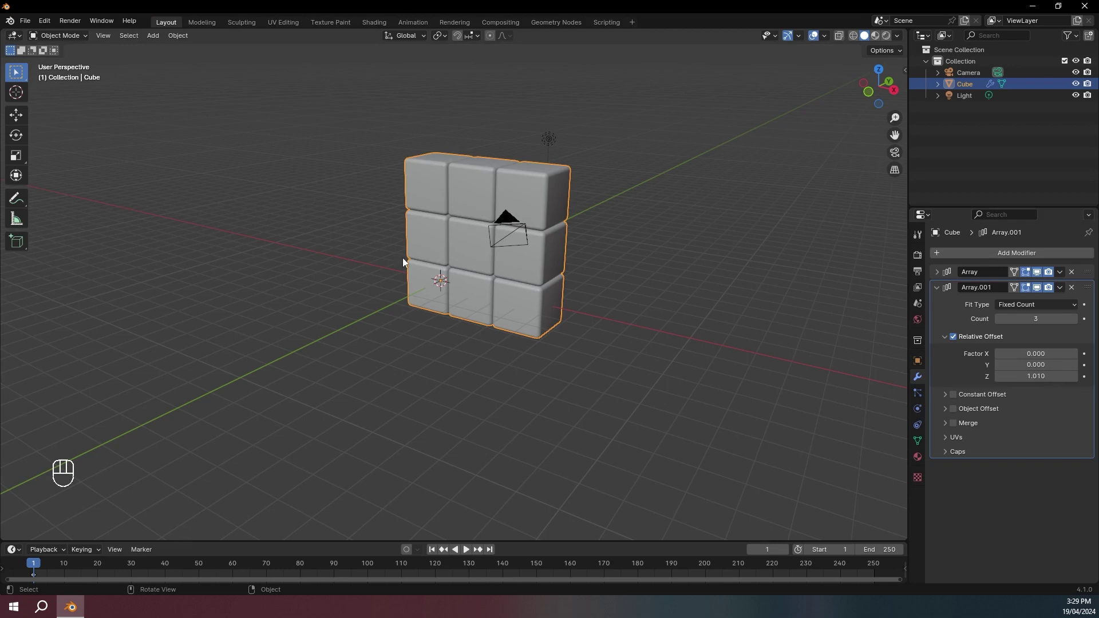
# Add a third Array modifier to the cube for the depth direction.
pyautogui.moveTo(452, 275); pyautogui.dragTo(454, 211, button='middle')
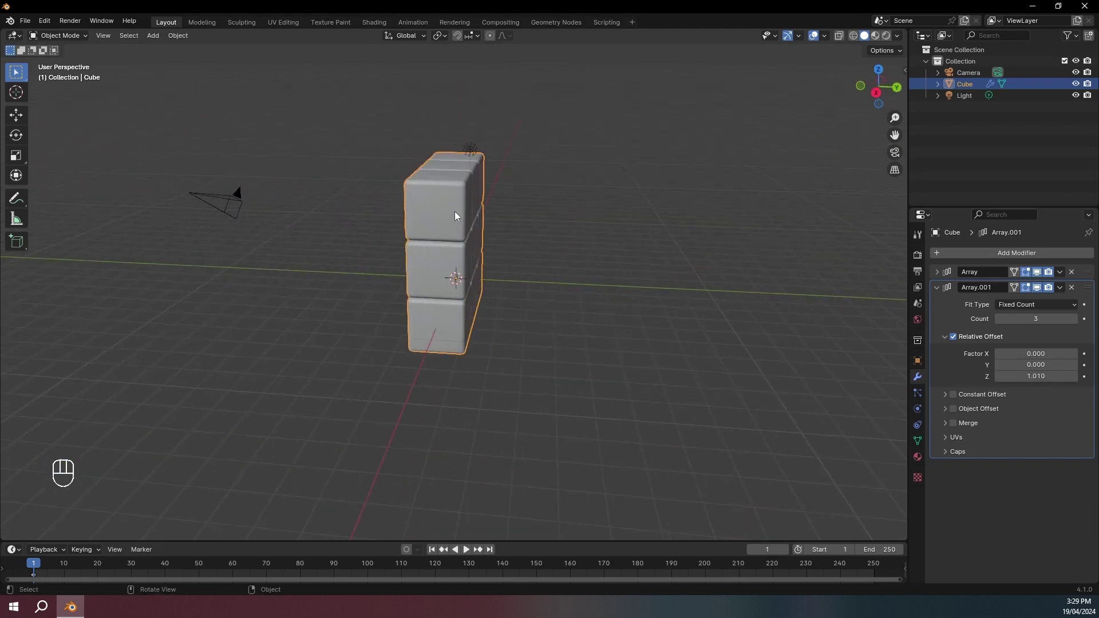
pyautogui.moveTo(473, 278)
pyautogui.mouseDown()
pyautogui.moveTo(647, 278)
pyautogui.moveTo(619, 287)
pyautogui.mouseUp()
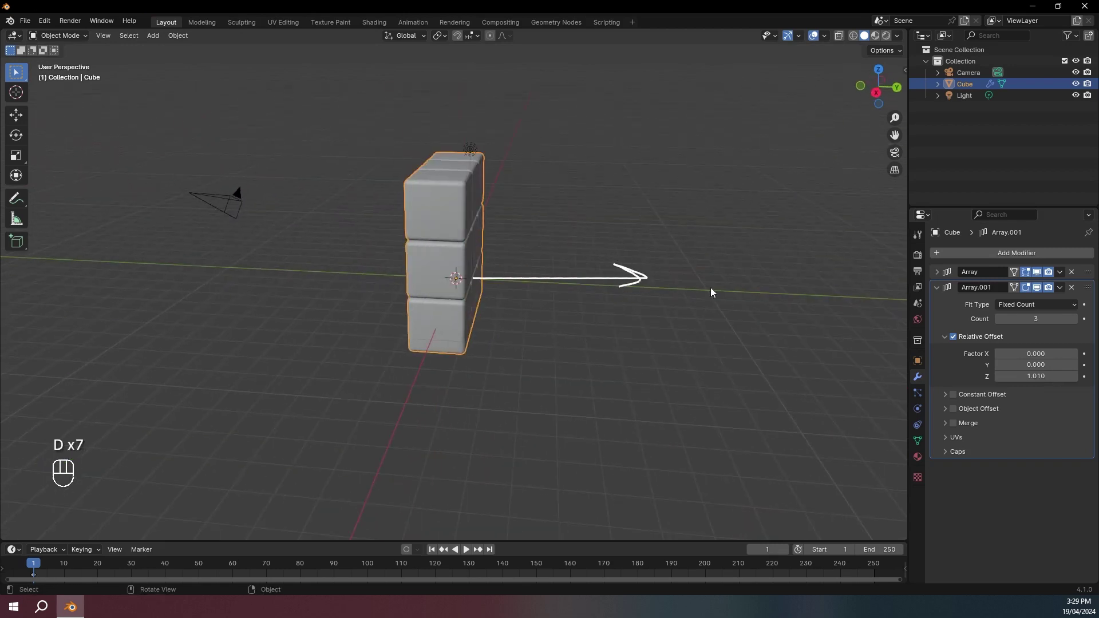
pyautogui.click(937, 288)
pyautogui.click(960, 254)
pyautogui.write('ar')
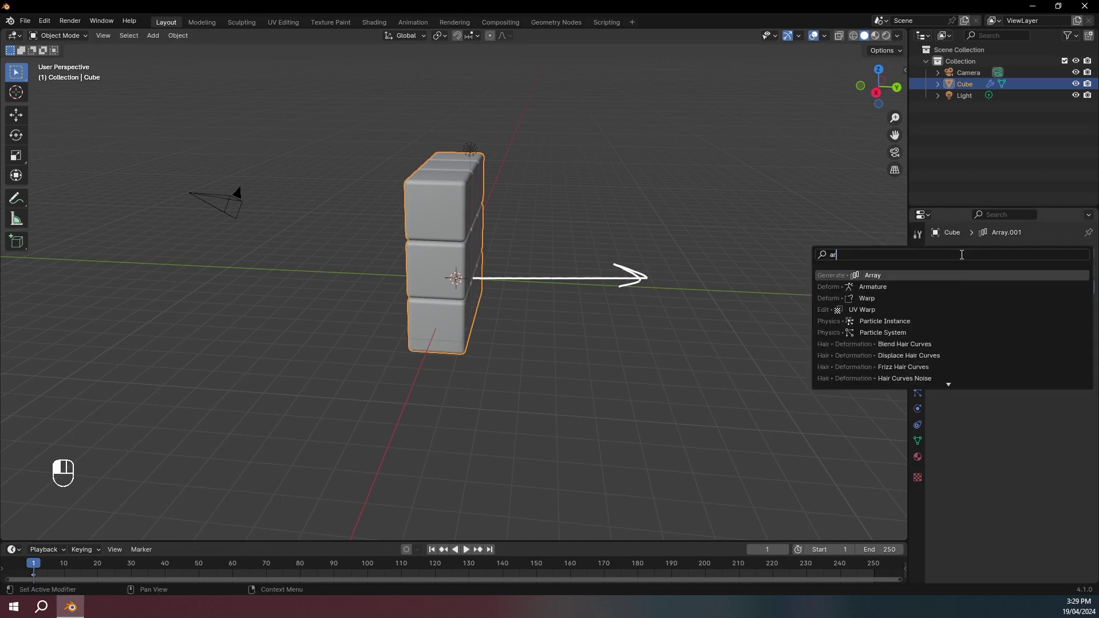
pyautogui.click(921, 276)
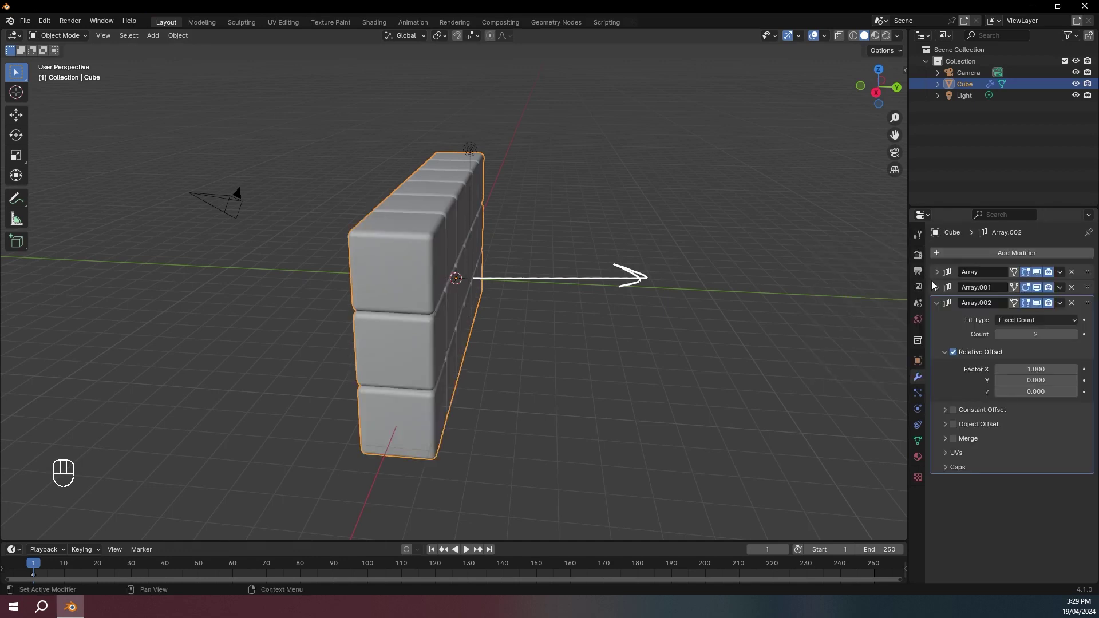
pyautogui.hotkey('ctrl', 'z')
# Set the third array's relative offset factors to 0 on X and 1.01 on Y, with a count of 3.
pyautogui.click(1038, 369)
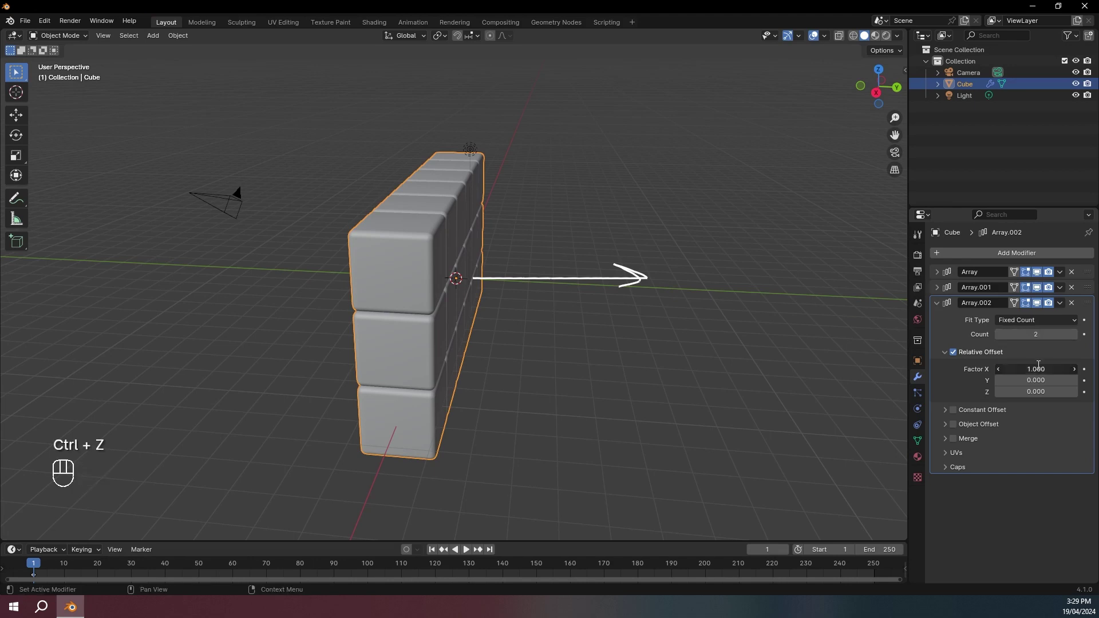
pyautogui.write('0')
pyautogui.press('Return')
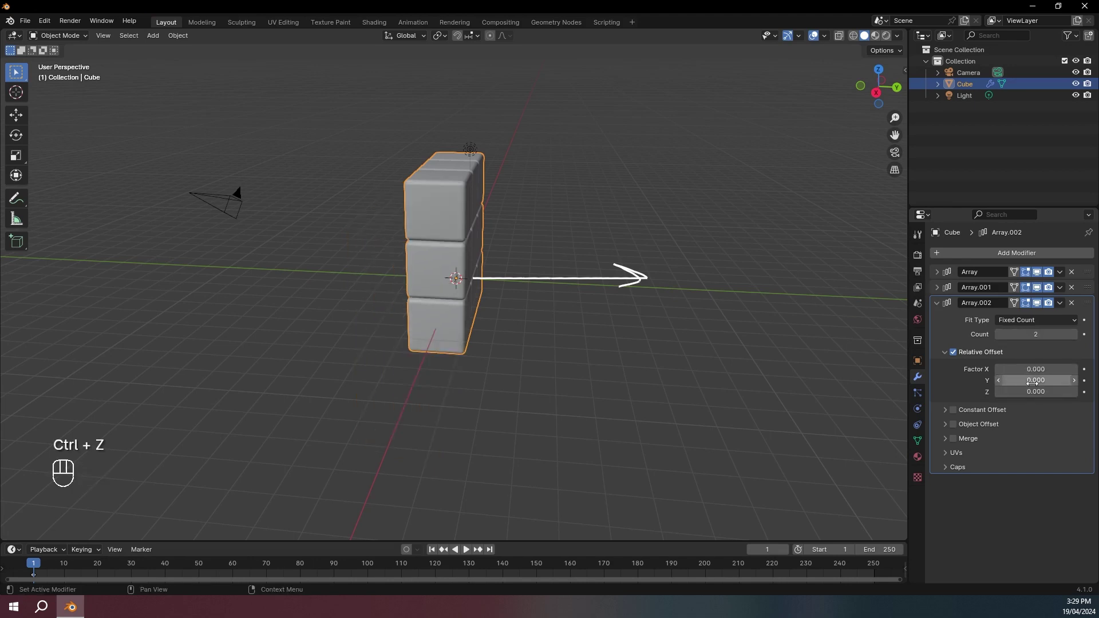
pyautogui.click(1033, 381)
pyautogui.write('1.01')
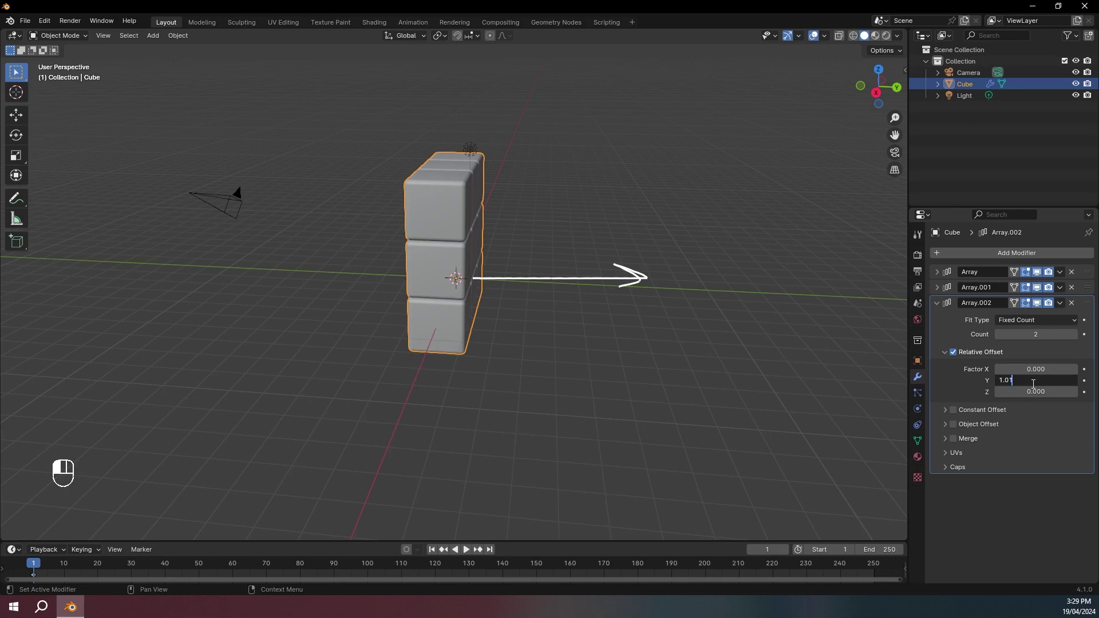
pyautogui.press('Return')
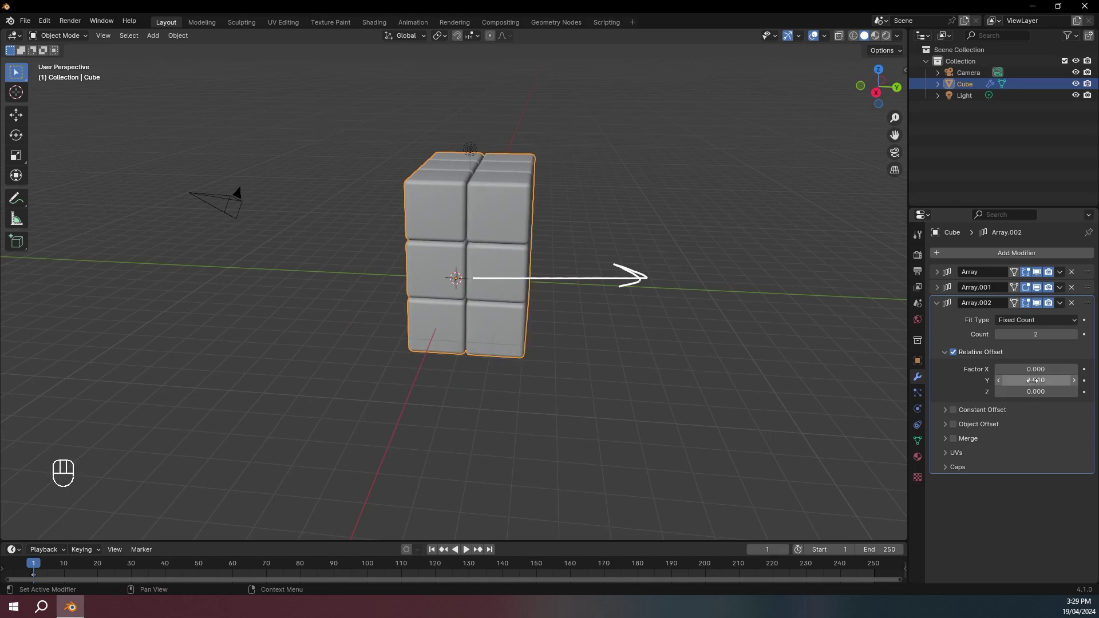
pyautogui.click(1074, 335)
pyautogui.moveTo(635, 309); pyautogui.dragTo(698, 269, button='middle')
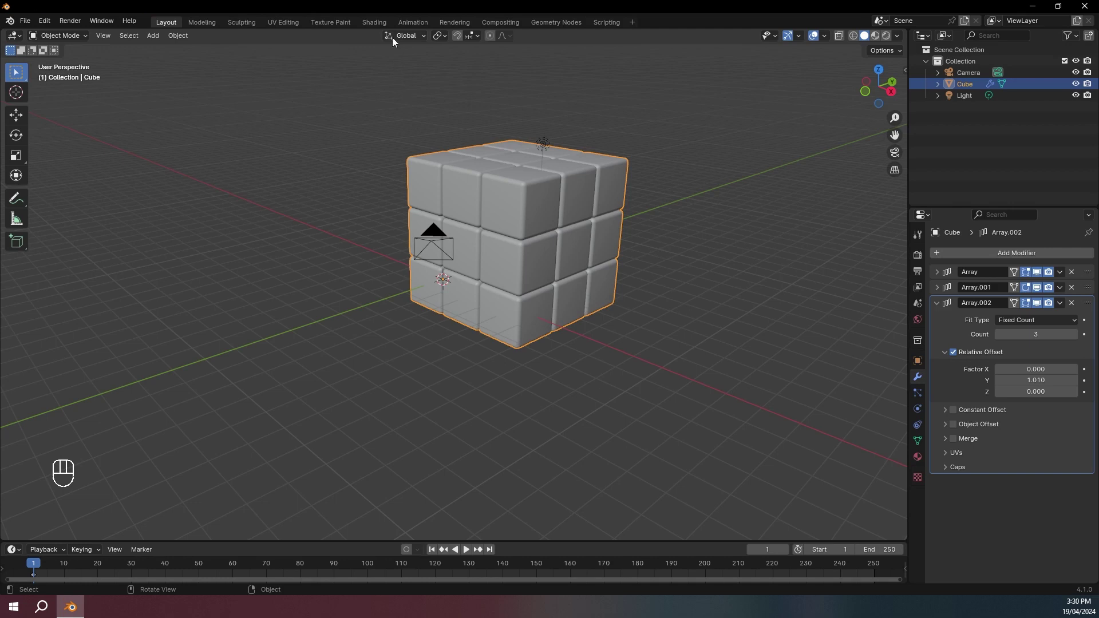
# Switch to the Shading workspace and darken the cube material's base color to near black, value 0.004.
pyautogui.click(374, 22)
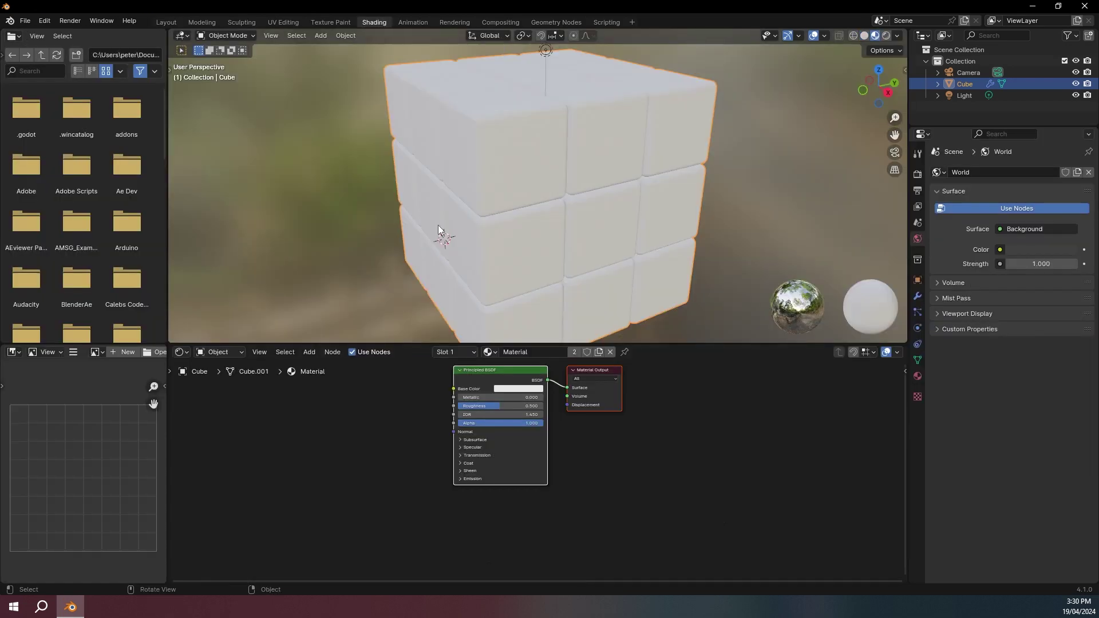
pyautogui.scroll(1, 482, 374)
pyautogui.scroll(1, 482, 372)
pyautogui.moveTo(482, 382); pyautogui.dragTo(493, 436, button='middle')
pyautogui.scroll(3, 486, 434)
pyautogui.moveTo(441, 297); pyautogui.dragTo(515, 282, button='middle')
pyautogui.click(515, 415)
pyautogui.moveTo(600, 321); pyautogui.dragTo(601, 330)
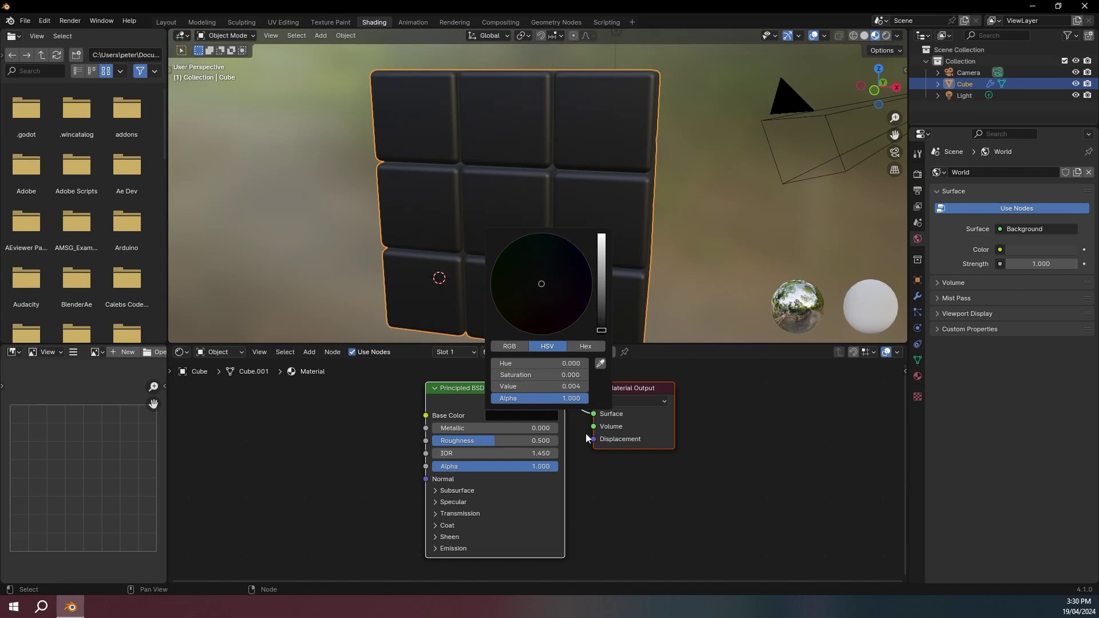
# Lower the cube material's roughness to 0.118 and rename the material BLACK.
pyautogui.moveTo(498, 440); pyautogui.dragTo(443, 440)
pyautogui.moveTo(525, 264); pyautogui.dragTo(568, 258, button='middle')
pyautogui.moveTo(443, 440); pyautogui.dragTo(449, 440)
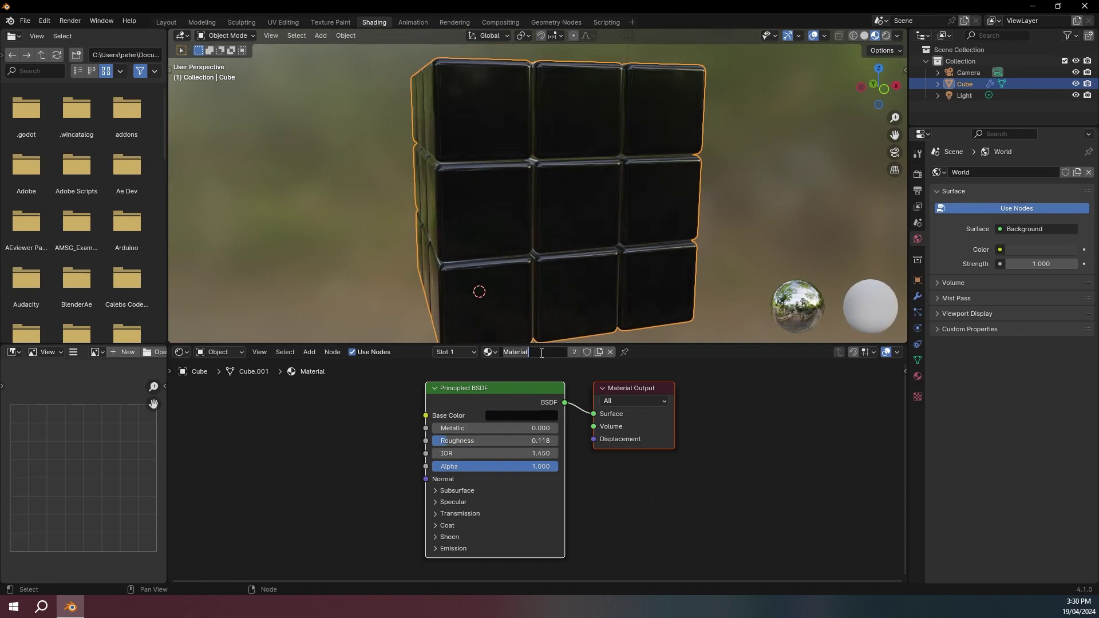
pyautogui.write('BLACK')
pyautogui.press('Return')
# Enter Edit Mode on the cube and select only the original cube's large flat front face in face select mode.
pyautogui.moveTo(473, 214); pyautogui.dragTo(482, 209, button='middle')
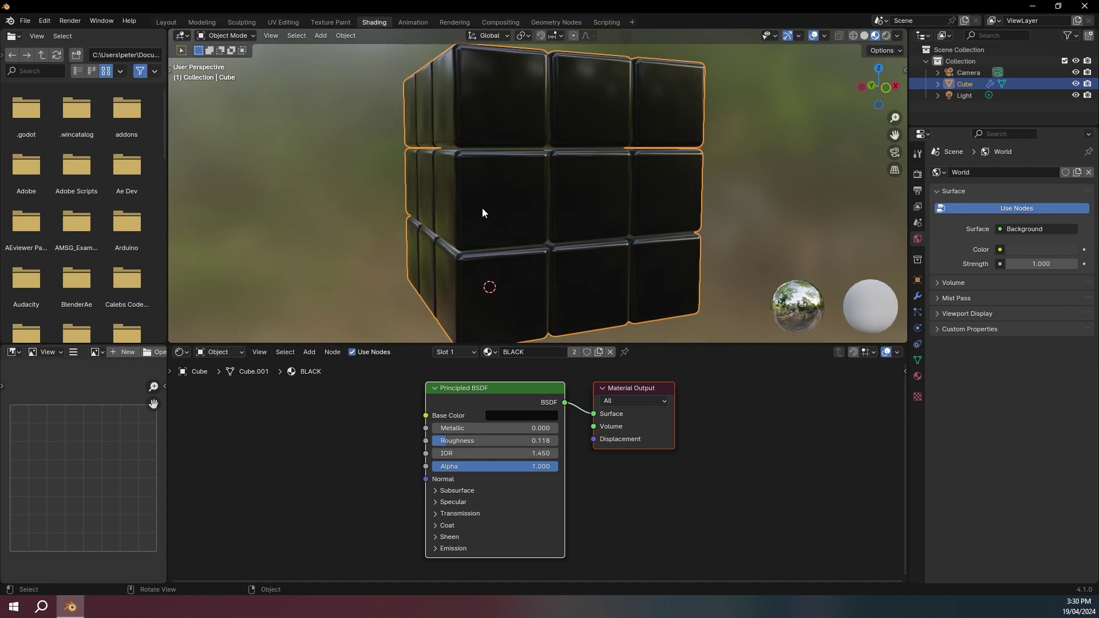
pyautogui.press('Tab')
pyautogui.press('l')
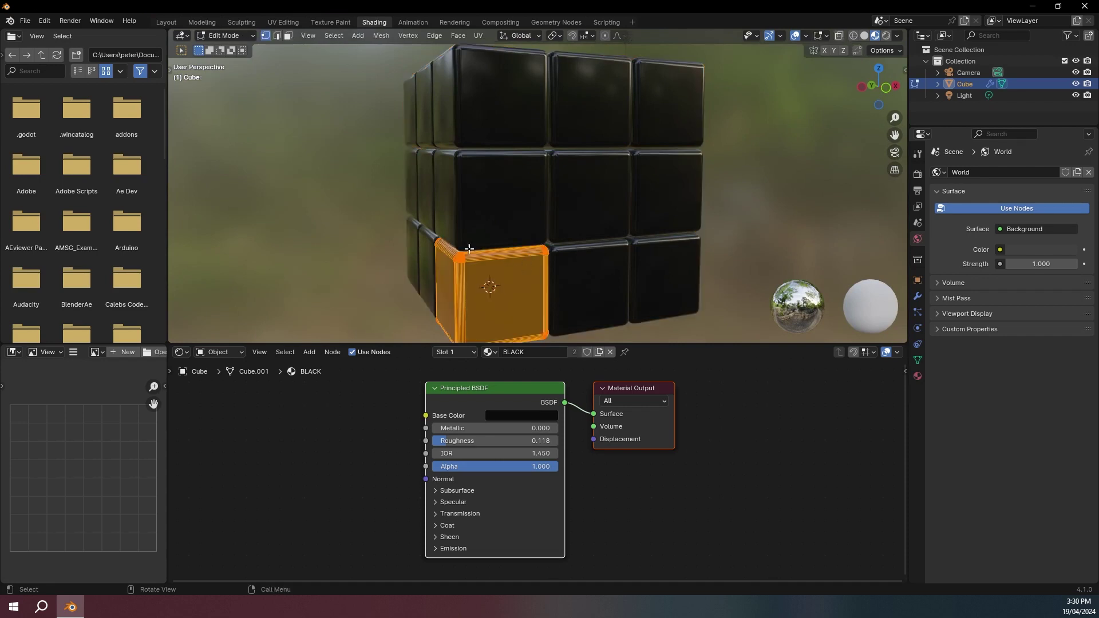
pyautogui.moveTo(493, 270); pyautogui.dragTo(504, 251, button='middle')
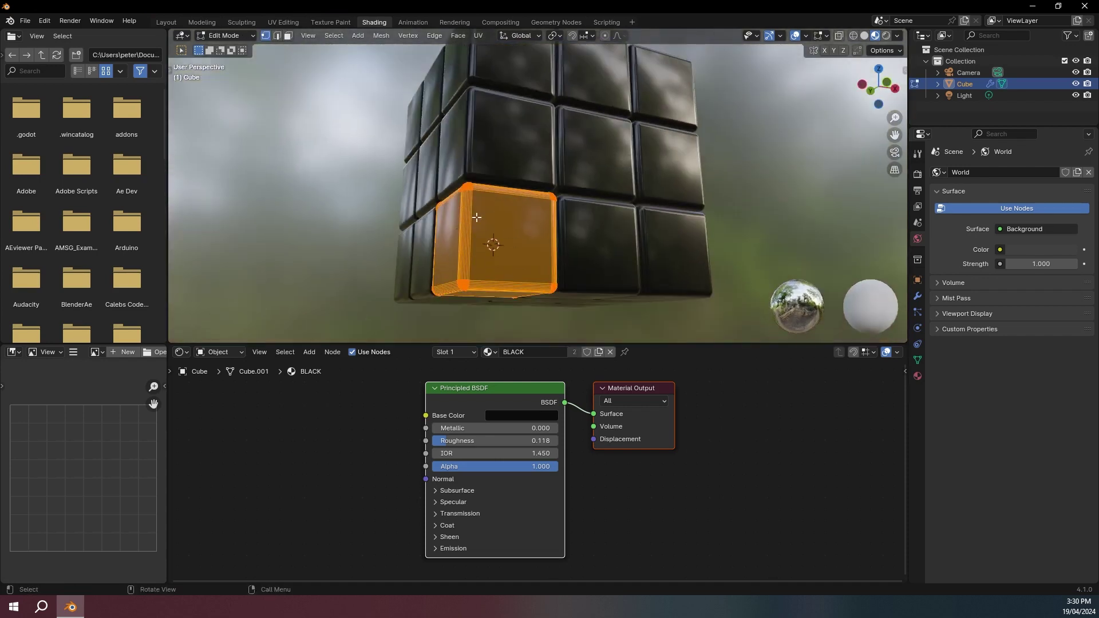
pyautogui.scroll(2, 485, 221)
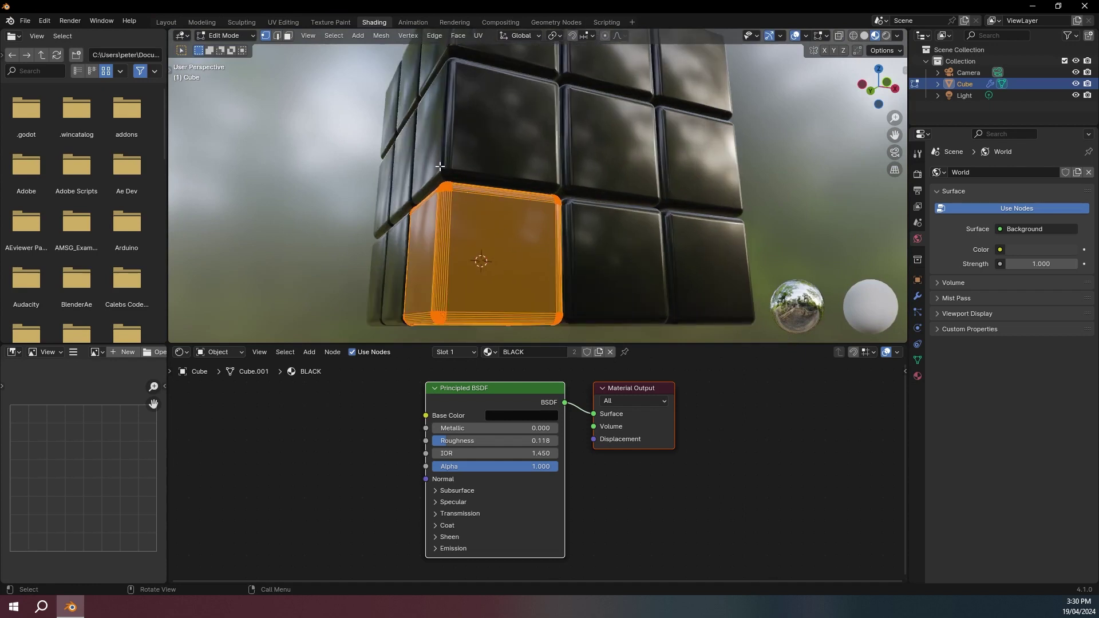
pyautogui.click(288, 35)
pyautogui.click(478, 224)
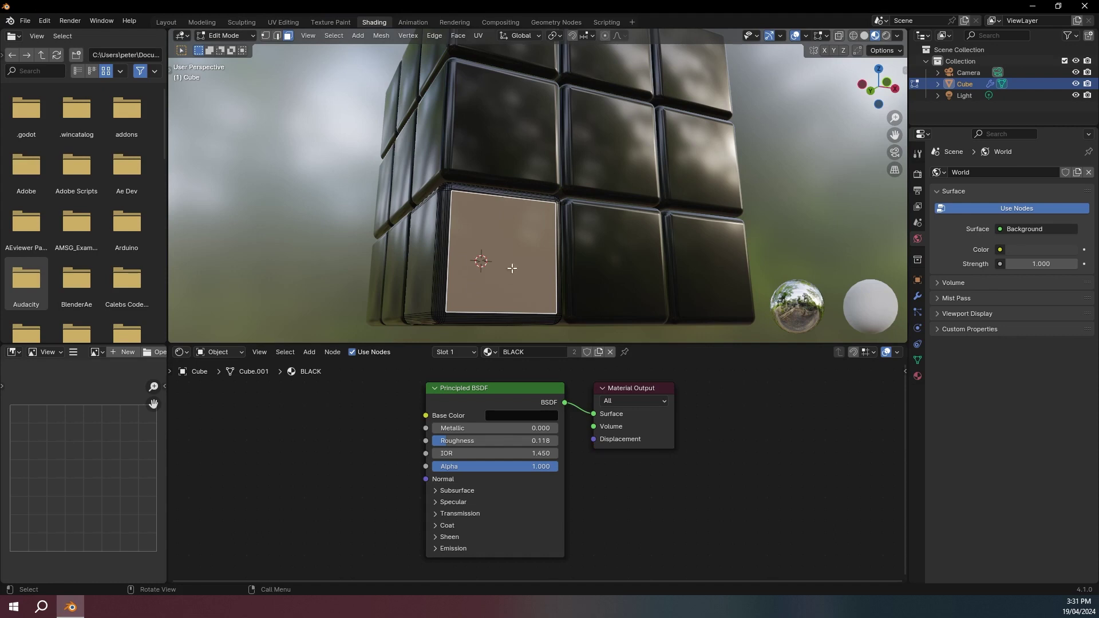
# Try recoloring the BLACK material's base color to blue with hue 0.645, saturation 1 and value 0.8.
pyautogui.click(520, 415)
pyautogui.moveTo(600, 298); pyautogui.dragTo(601, 243)
pyautogui.moveTo(562, 256); pyautogui.dragTo(572, 243)
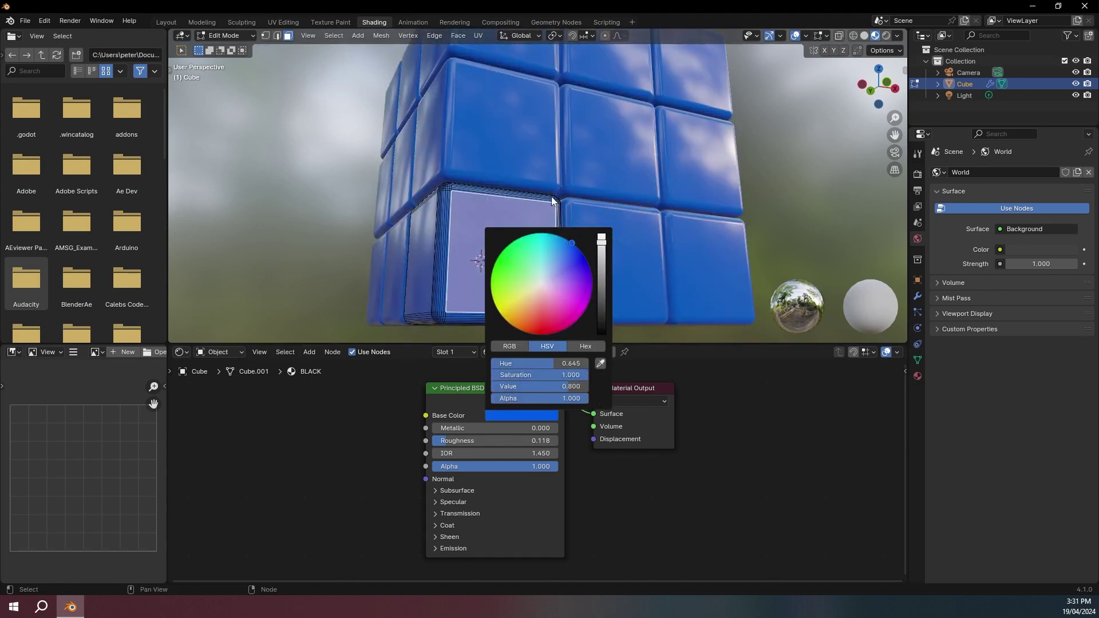
pyautogui.hotkey('ctrl', 'z')
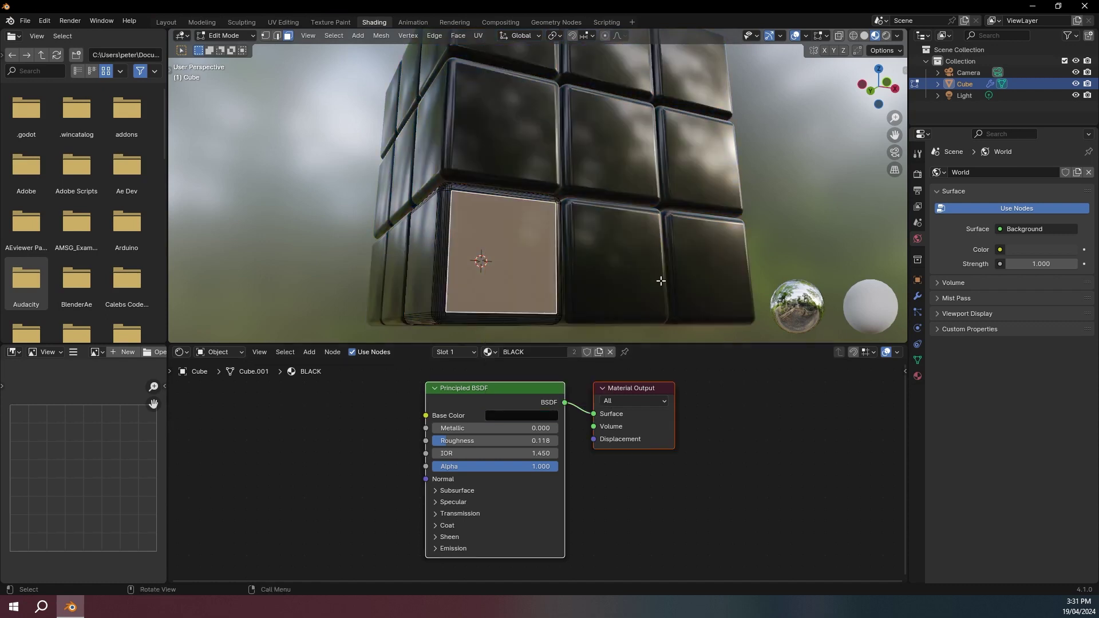
# Add a second material slot, assign it to the selected front face, and create a new material in it.
pyautogui.click(453, 353)
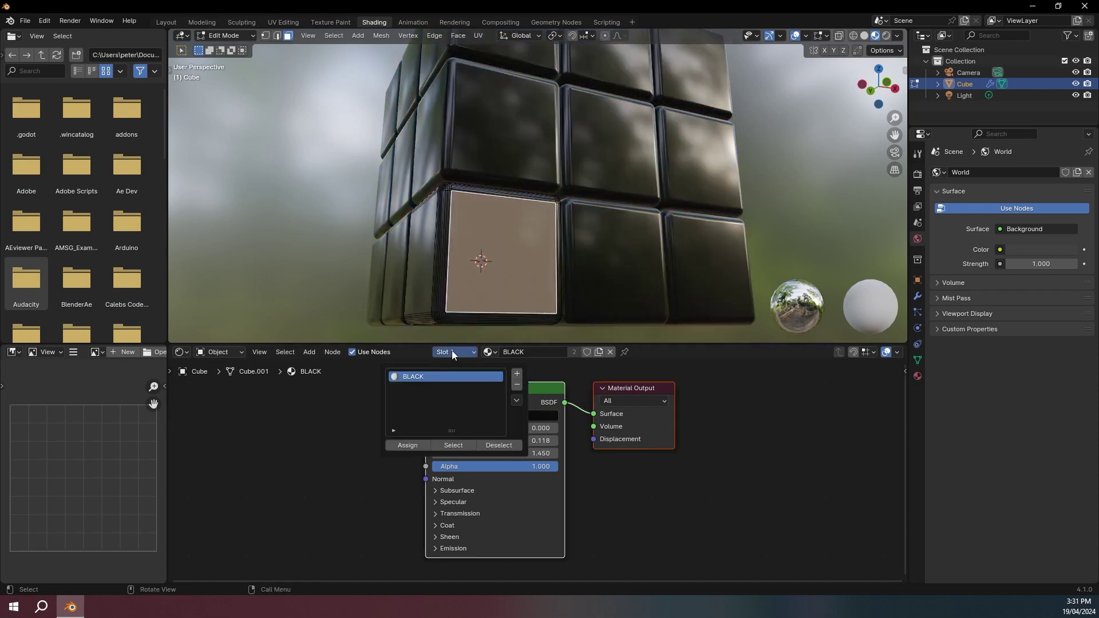
pyautogui.click(518, 375)
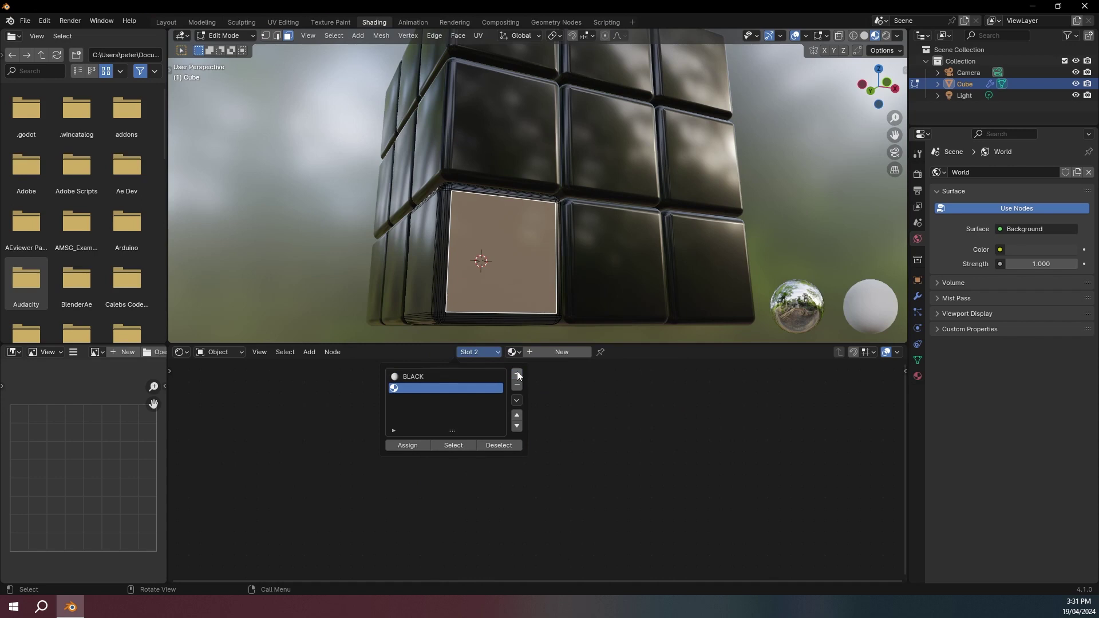
pyautogui.click(407, 445)
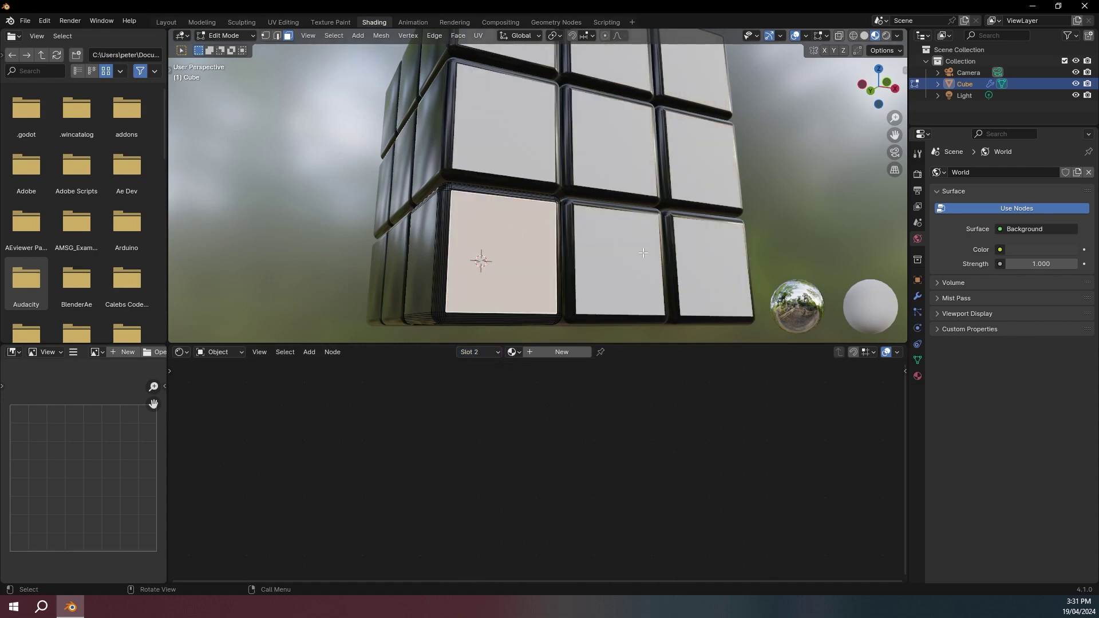
pyautogui.click(550, 353)
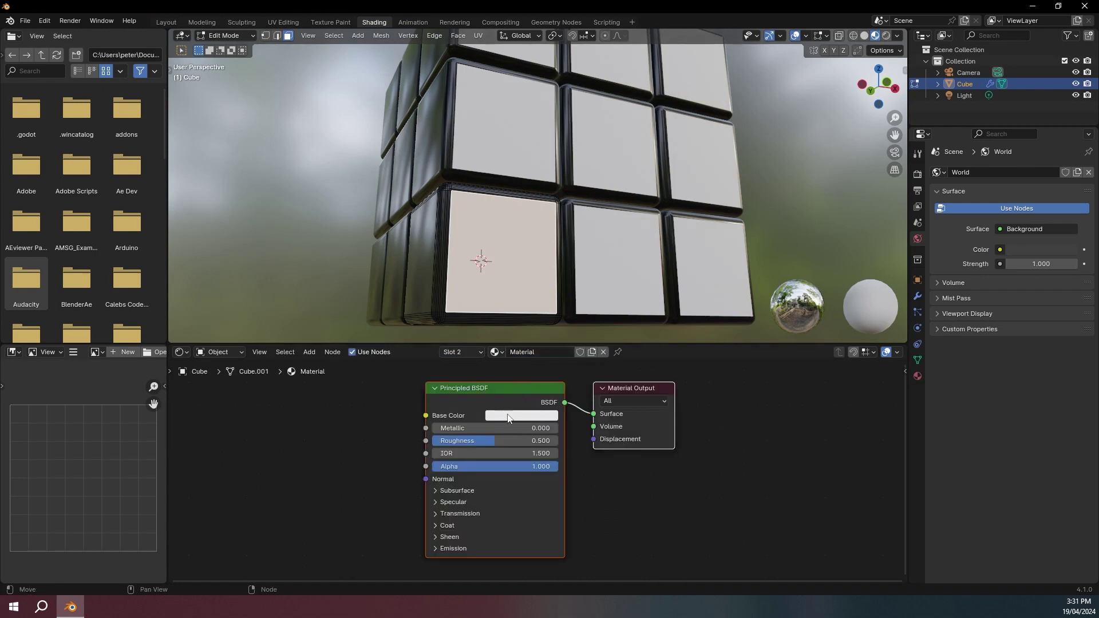
# Set the new front-face material's base color to hex 0045AD and its roughness to 0.05.
pyautogui.click(508, 417)
pyautogui.click(579, 346)
pyautogui.click(558, 364)
pyautogui.write('0045AD')
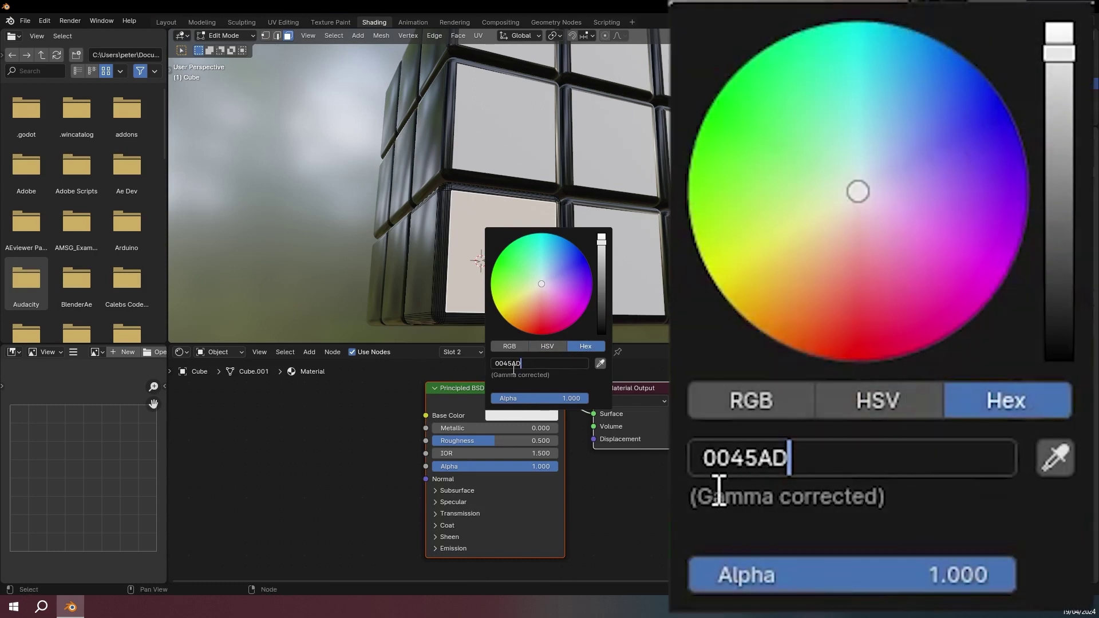
pyautogui.press('Return')
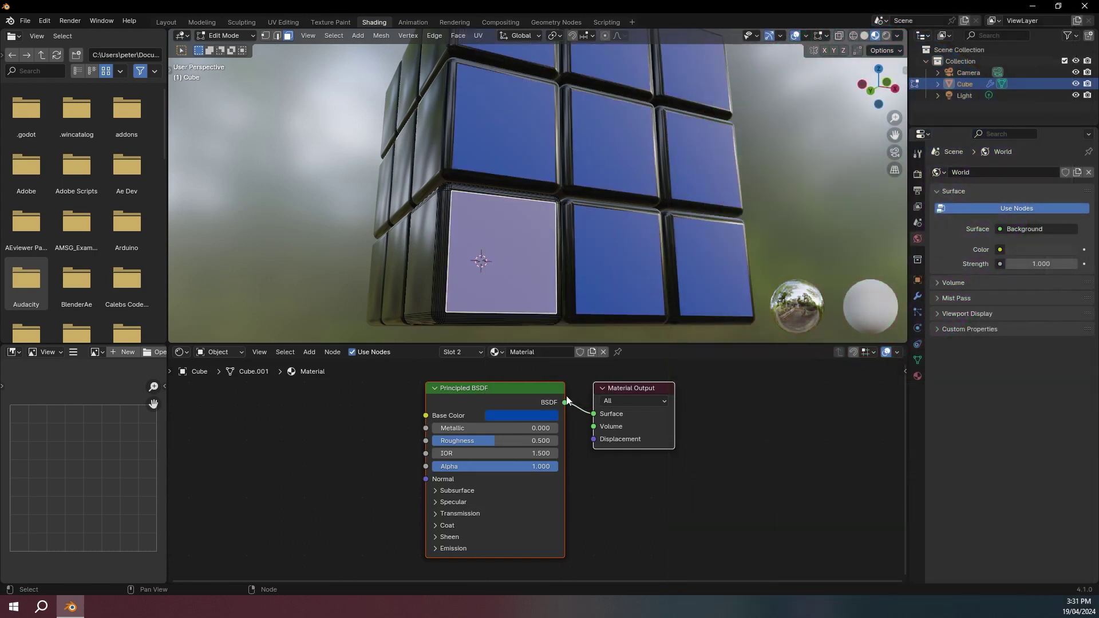
pyautogui.click(539, 441)
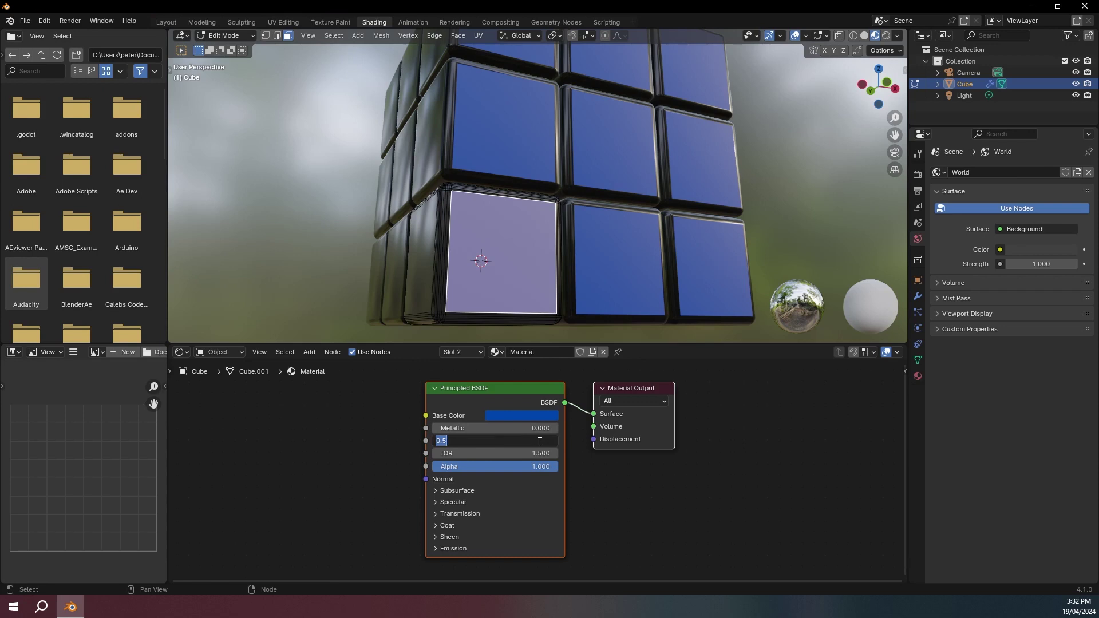
pyautogui.write('0.05')
pyautogui.press('Return')
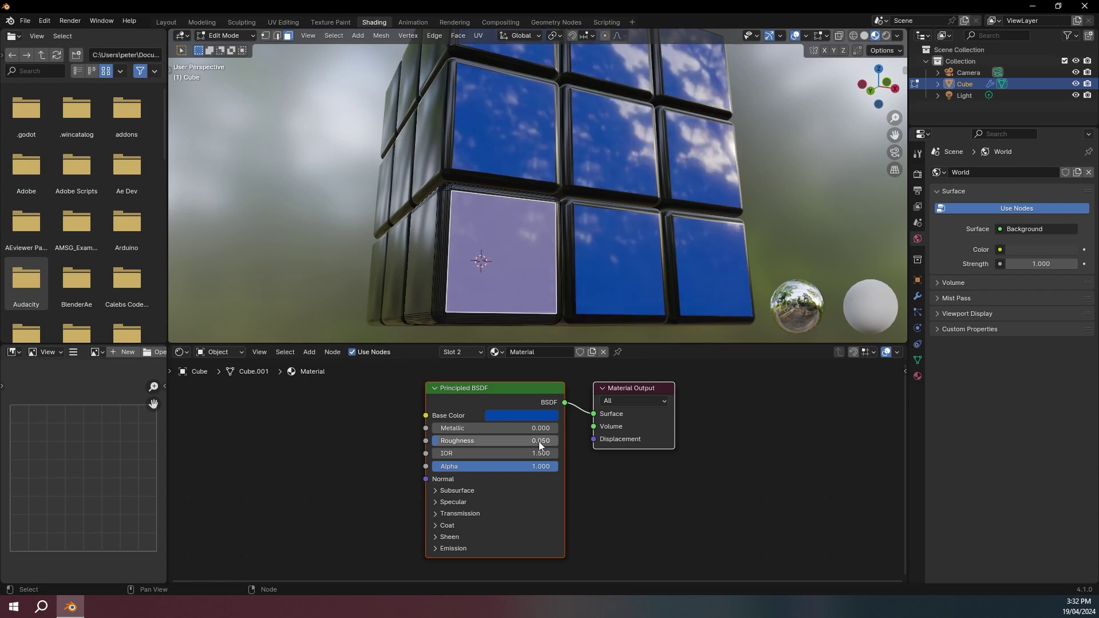
# Return to Object Mode and turn off the viewport display of all three Array modifiers on the cube.
pyautogui.press('Tab')
pyautogui.moveTo(593, 201); pyautogui.dragTo(585, 274, button='middle')
pyautogui.scroll(-3, 579, 246)
pyautogui.moveTo(541, 216); pyautogui.dragTo(589, 228, button='middle')
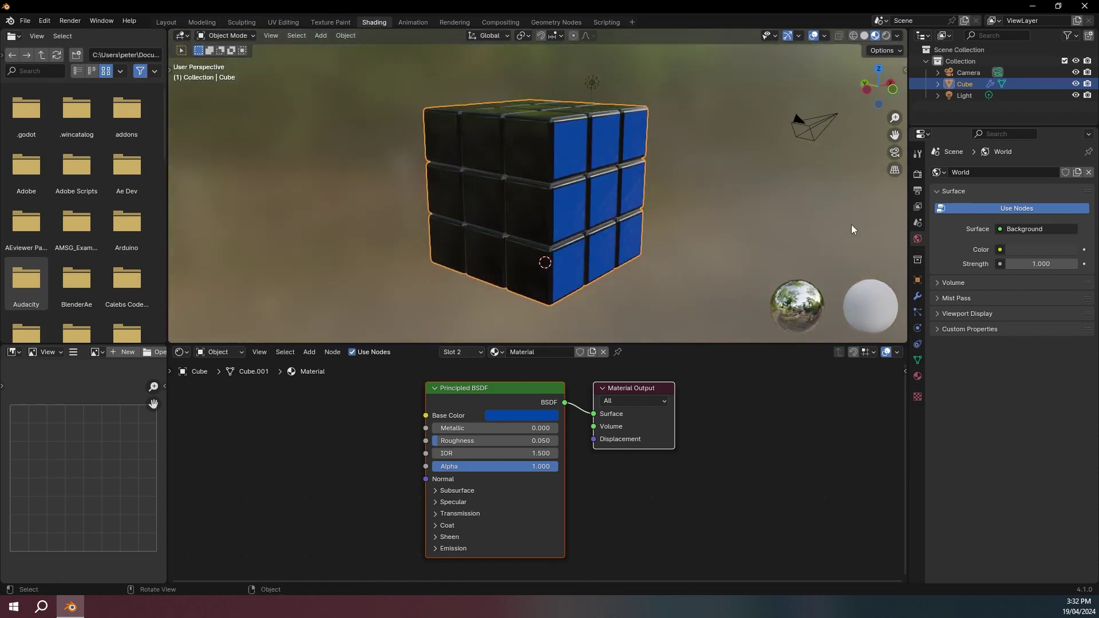
pyautogui.click(917, 296)
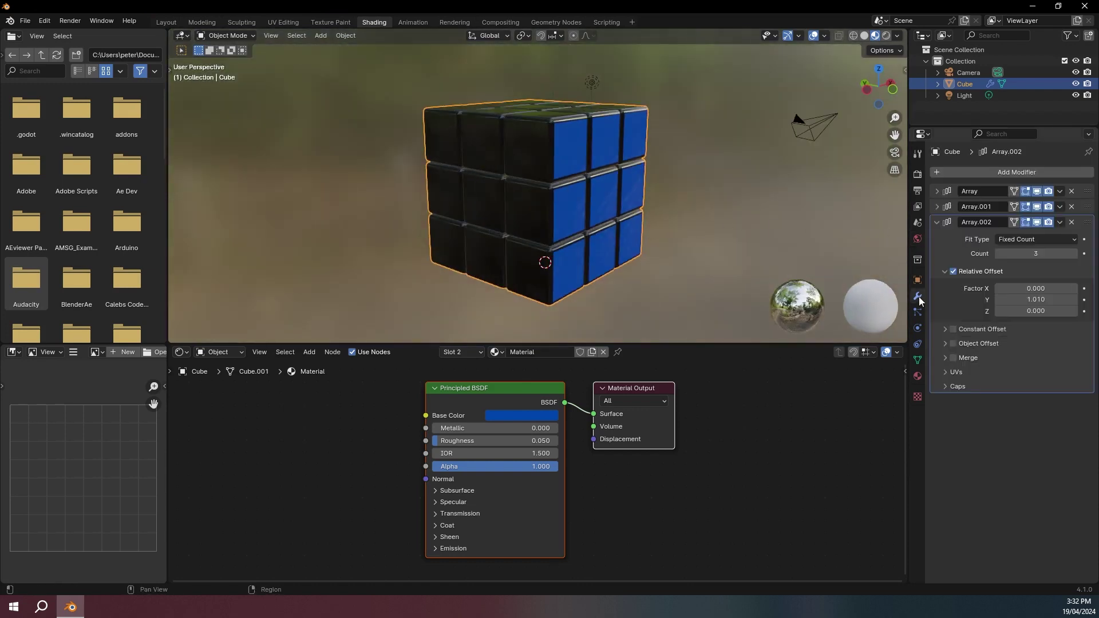
pyautogui.click(1037, 191)
pyautogui.click(1036, 207)
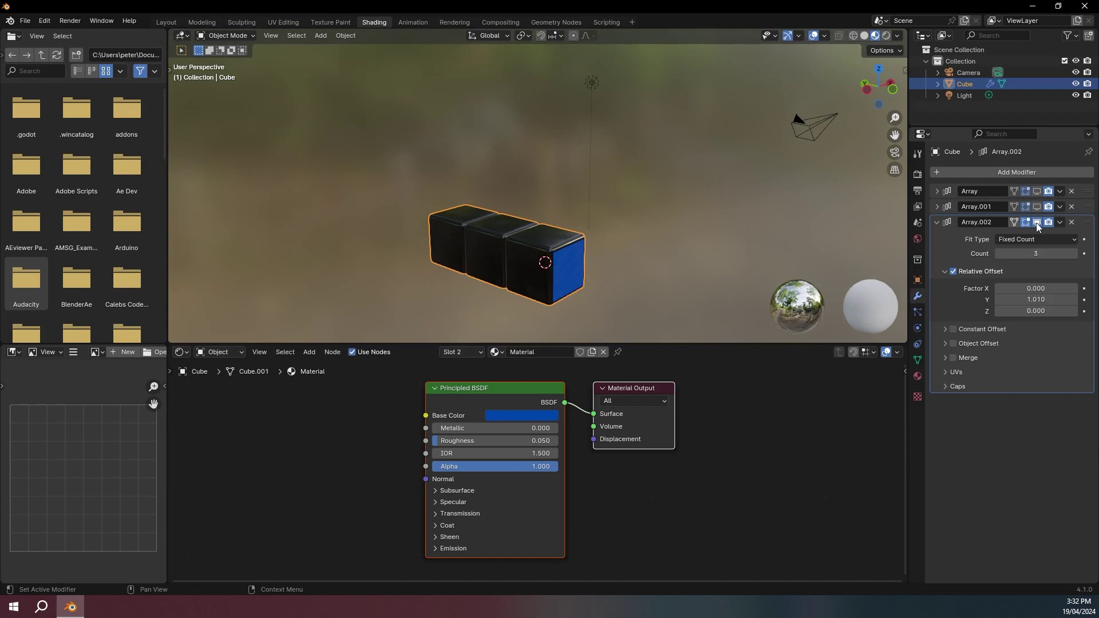
pyautogui.click(1036, 222)
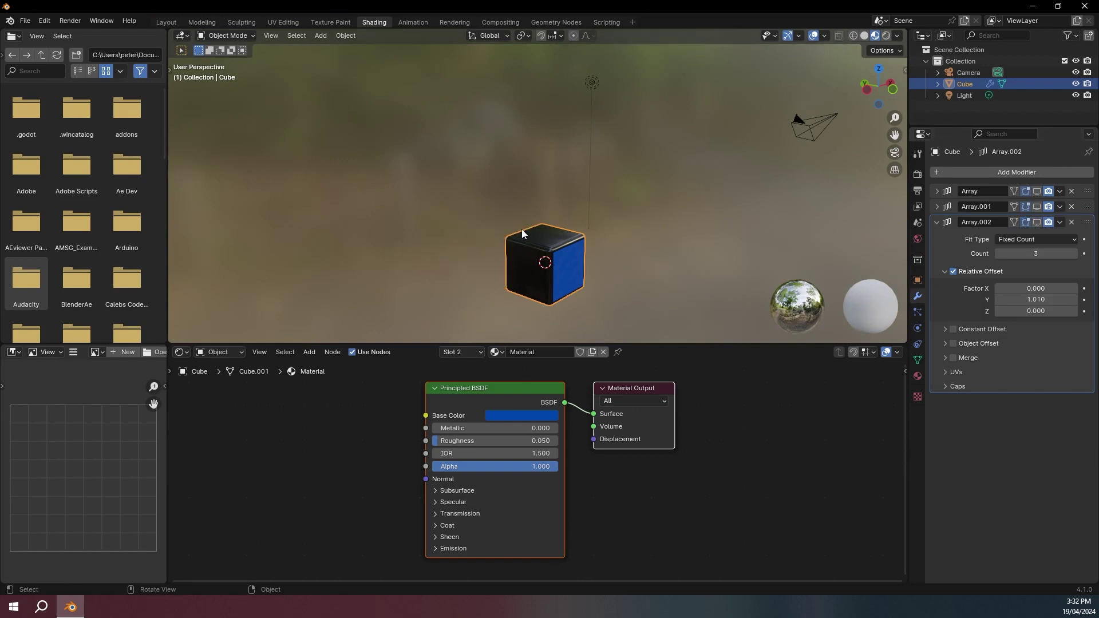
# In Edit Mode, select the large flat face opposite the blue one and assign it to a newly added material slot.
pyautogui.press('KP_Decimal')
pyautogui.moveTo(456, 165); pyautogui.dragTo(472, 173, button='middle')
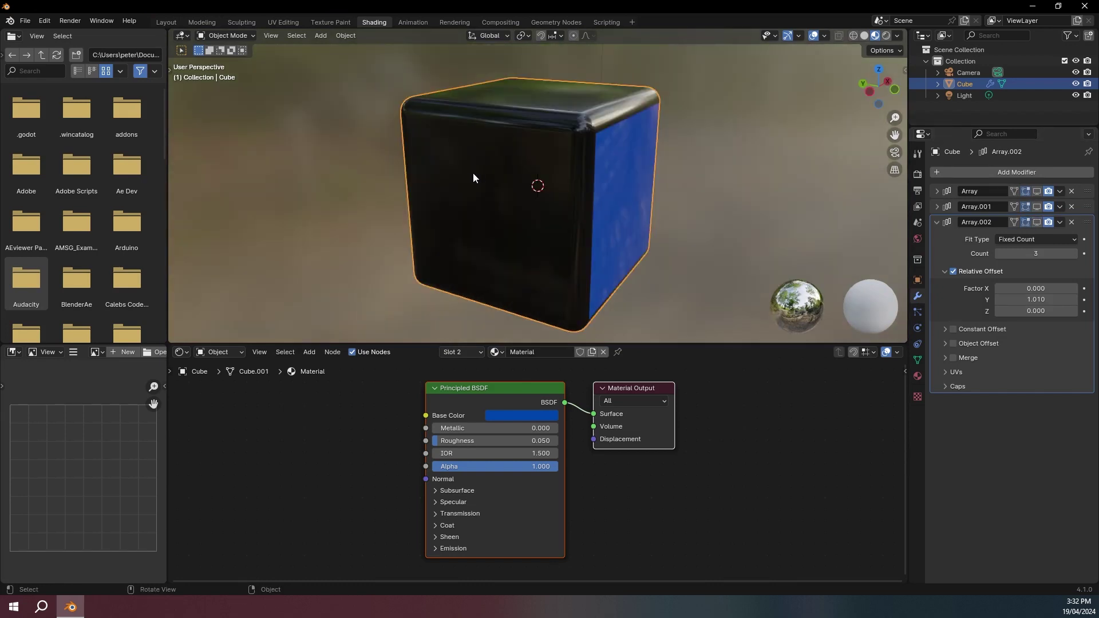
pyautogui.moveTo(415, 164); pyautogui.dragTo(557, 160, button='middle')
pyautogui.press('Tab')
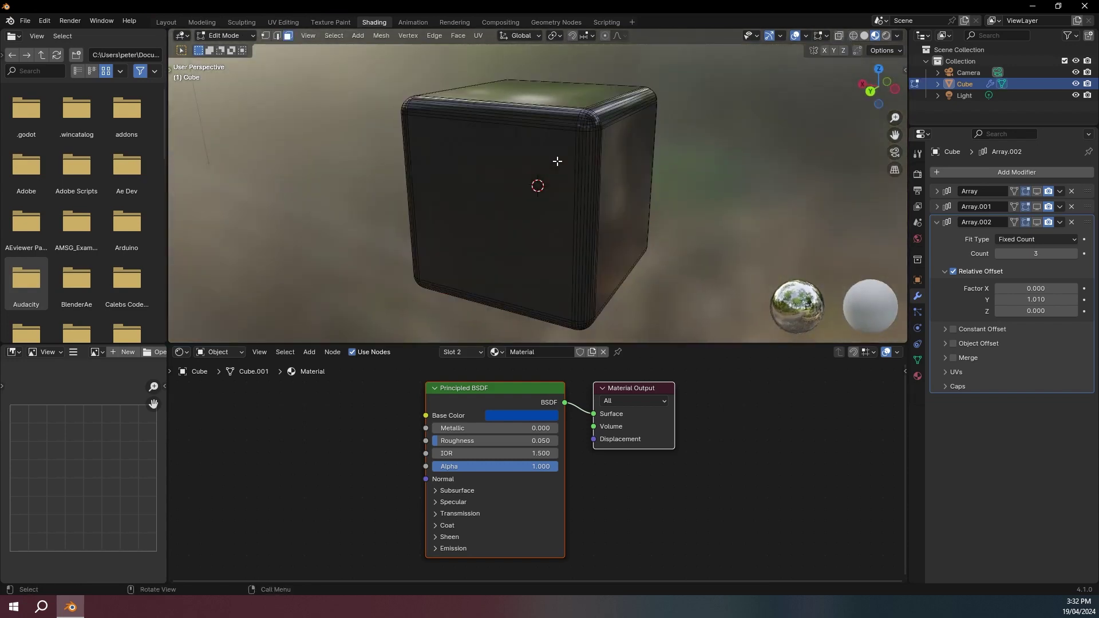
pyautogui.click(515, 160)
pyautogui.moveTo(530, 170)
pyautogui.mouseDown(button='middle')
pyautogui.moveTo(421, 174)
pyautogui.moveTo(539, 172)
pyautogui.mouseUp(button='middle')
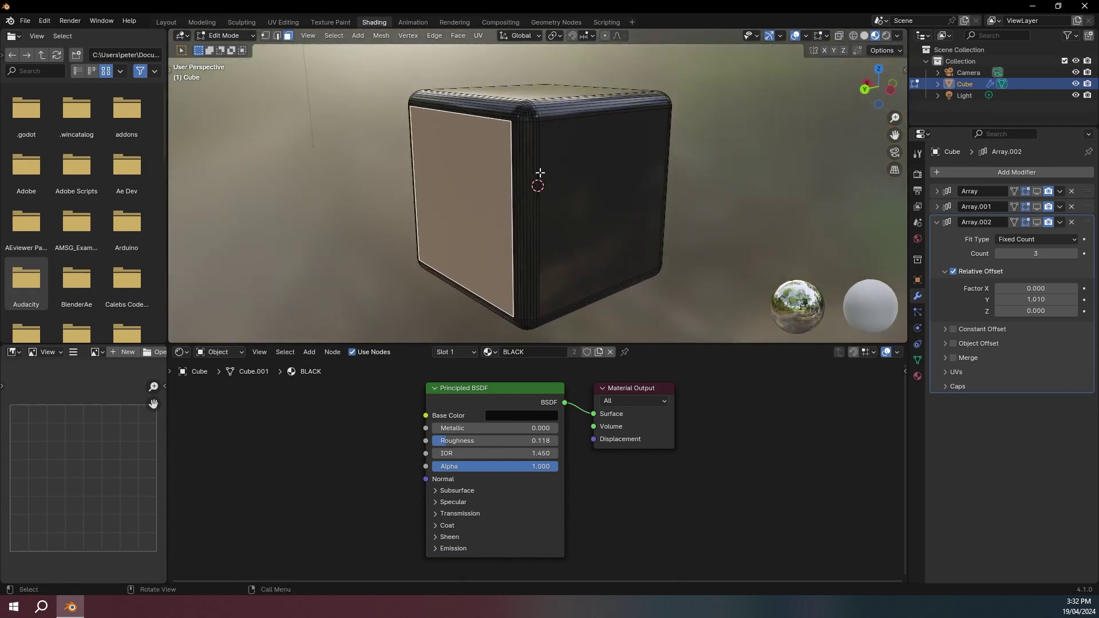
pyautogui.click(458, 353)
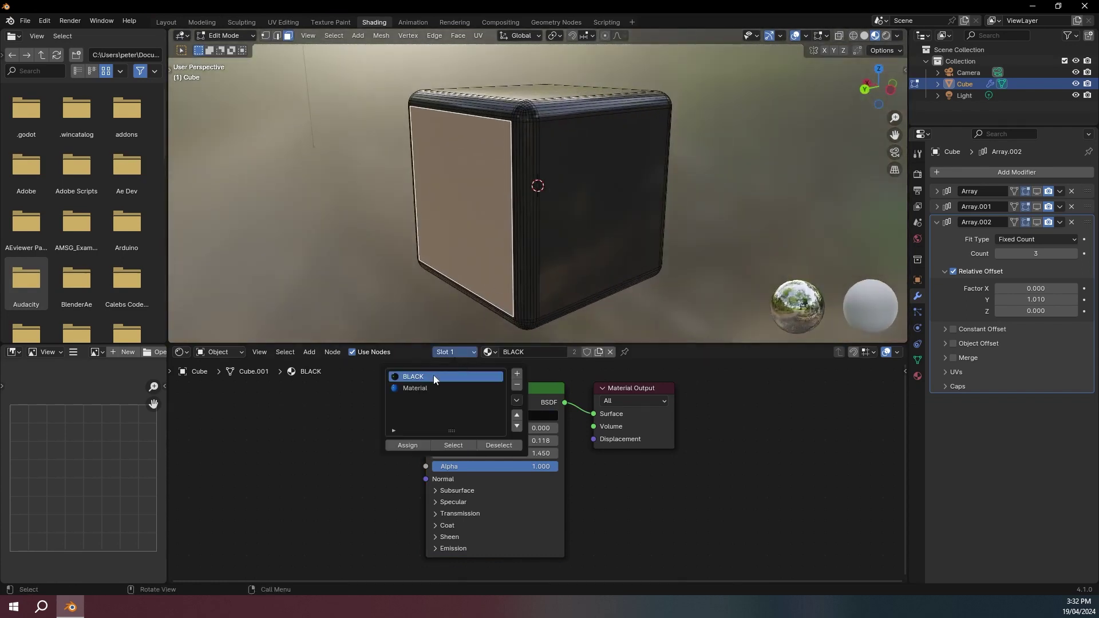
pyautogui.click(516, 376)
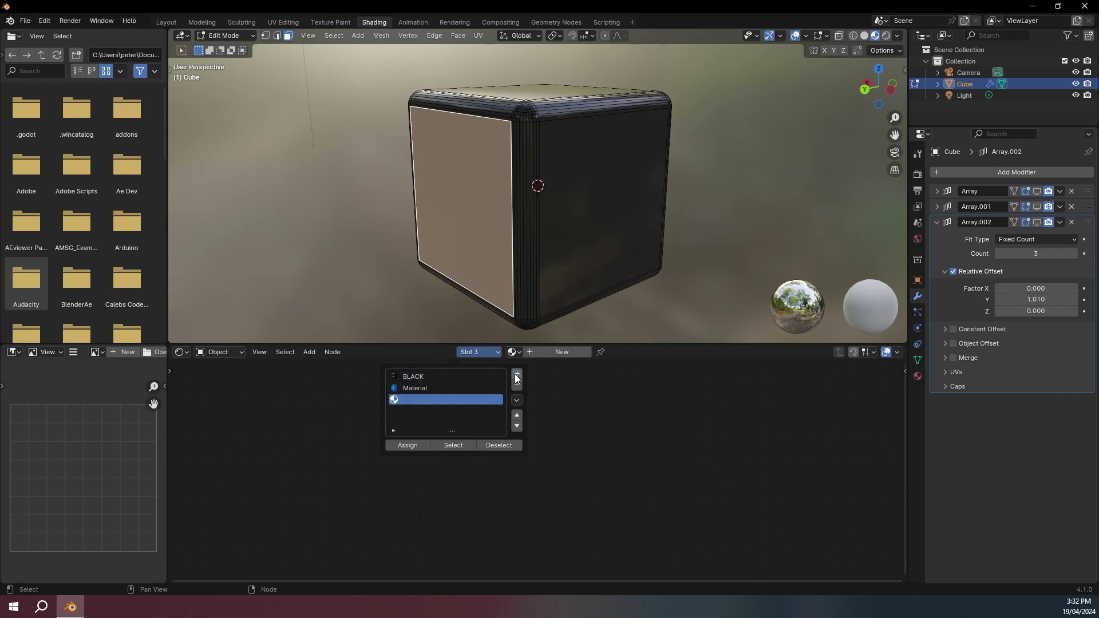
pyautogui.click(408, 445)
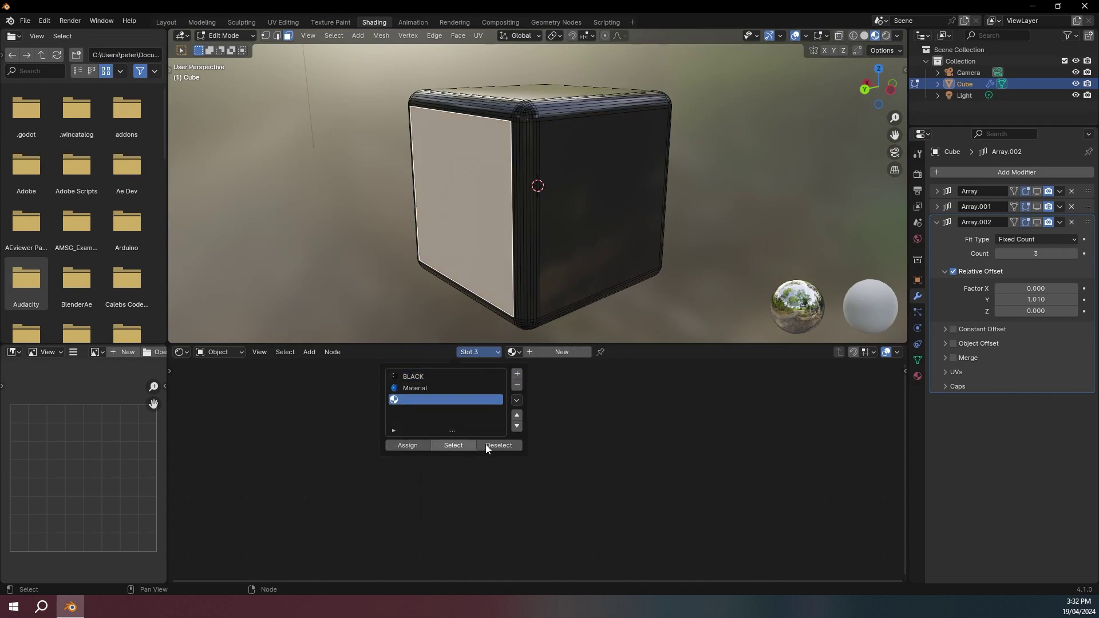
# Create a new material in the third slot and name it Green.
pyautogui.click(563, 353)
pyautogui.click(556, 352)
pyautogui.write('Green')
pyautogui.press('Return')
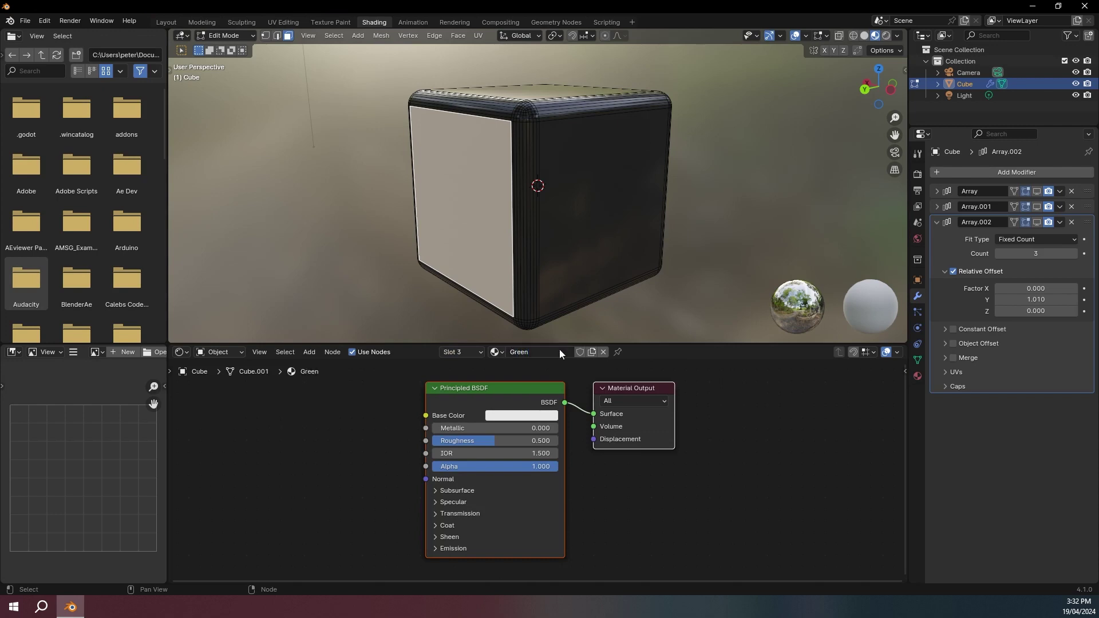
# Set the Green material's base color to hex 009B48 and its roughness to 0.05.
pyautogui.click(525, 416)
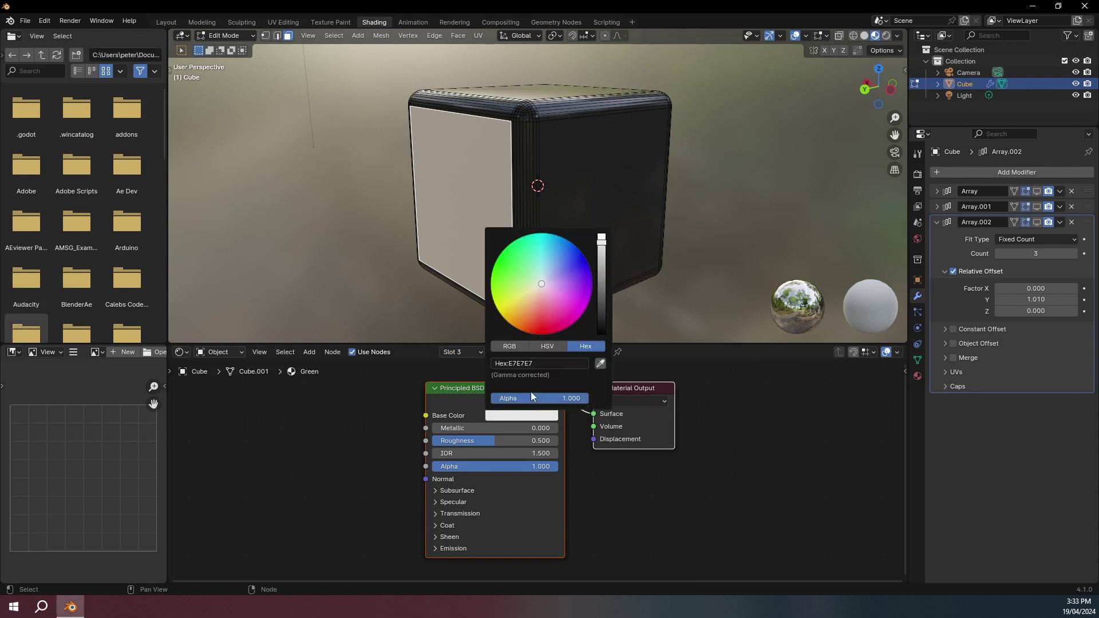
pyautogui.click(564, 363)
pyautogui.write('009B48')
pyautogui.press('Return')
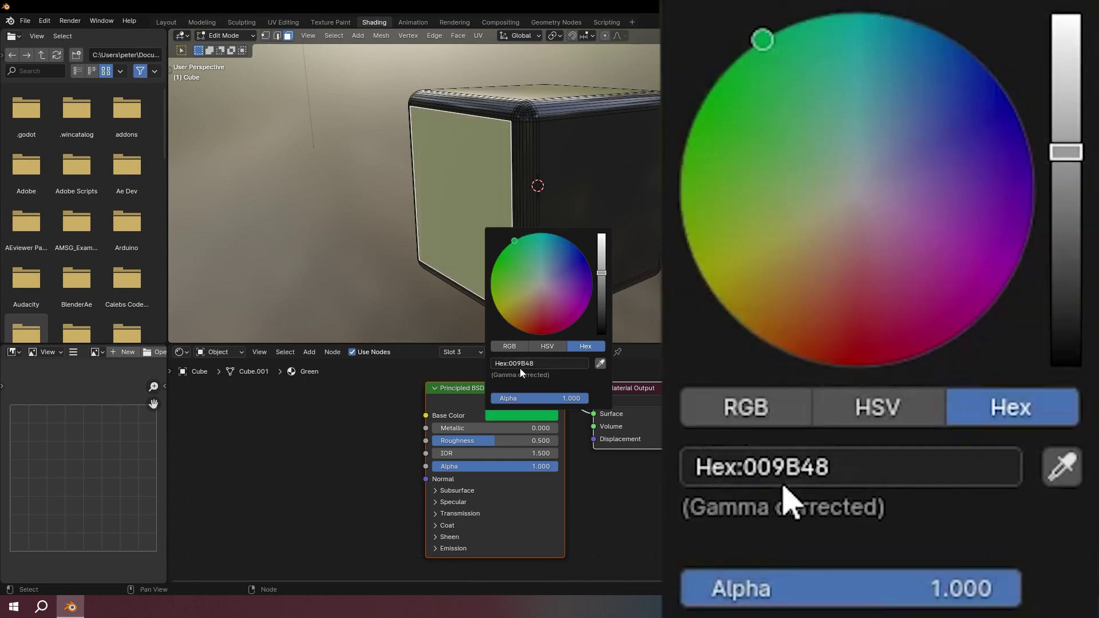
pyautogui.click(518, 364)
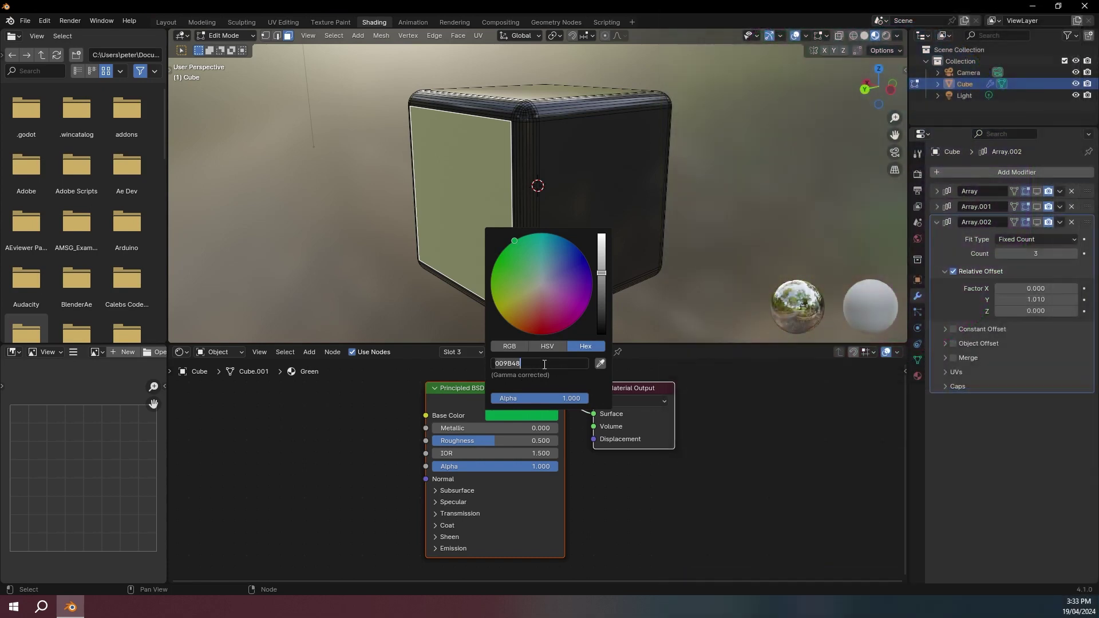
pyautogui.press('Return')
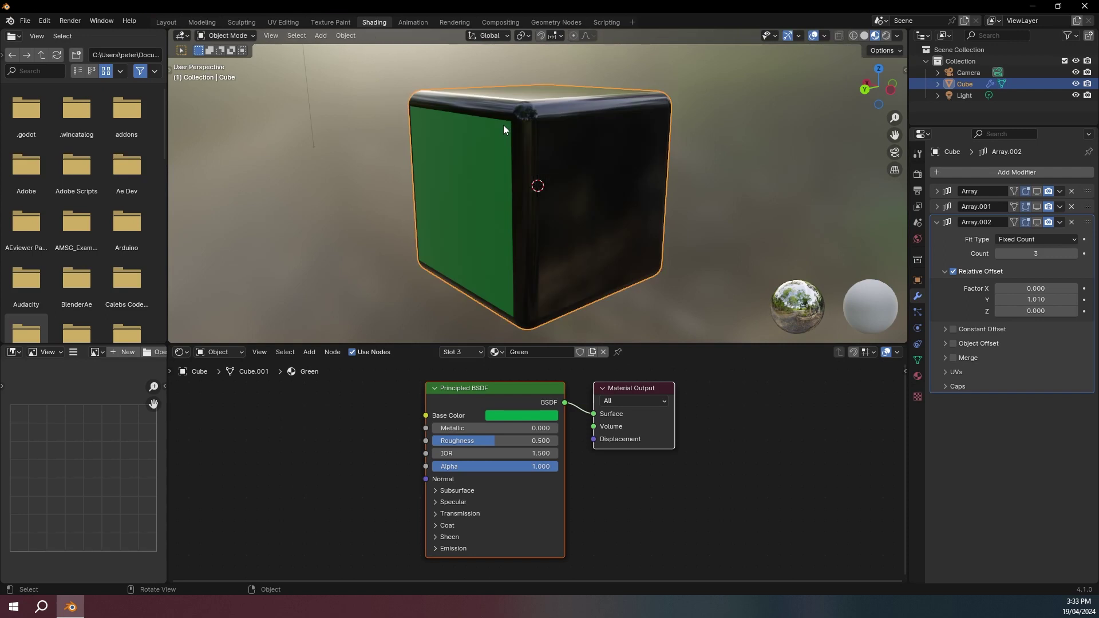
pyautogui.click(507, 440)
pyautogui.write('.05')
pyautogui.press('Return')
# Rename the blue material in the second slot as Blue.
pyautogui.scroll(-4, 558, 292)
pyautogui.moveTo(553, 280); pyautogui.dragTo(590, 285, button='middle')
pyautogui.scroll(3, 506, 278)
pyautogui.click(563, 272)
pyautogui.click(464, 356)
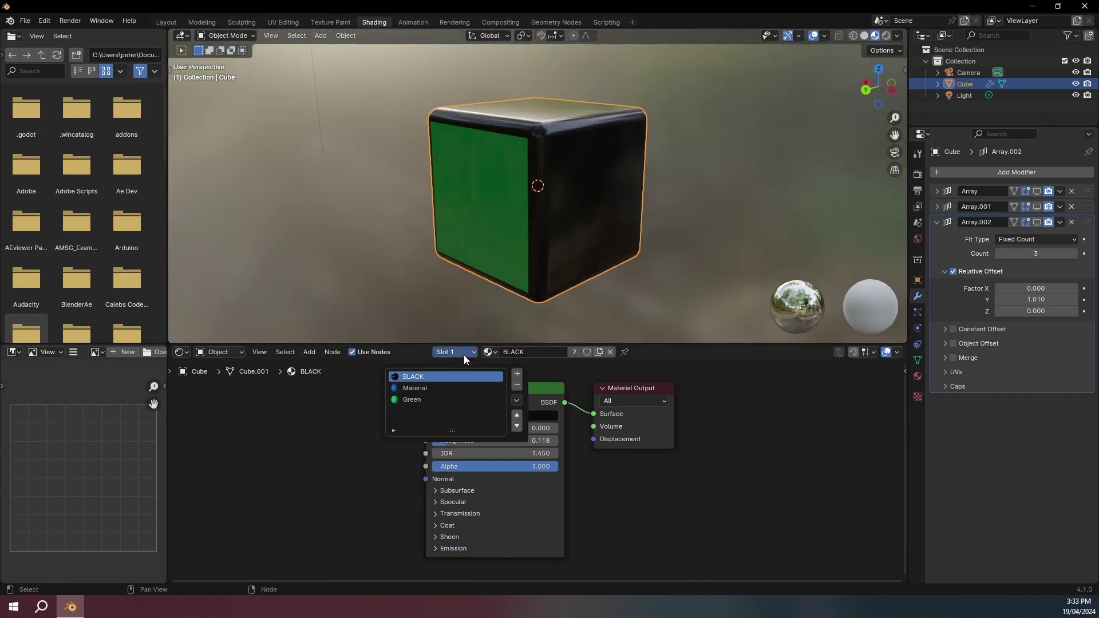
pyautogui.click(417, 388)
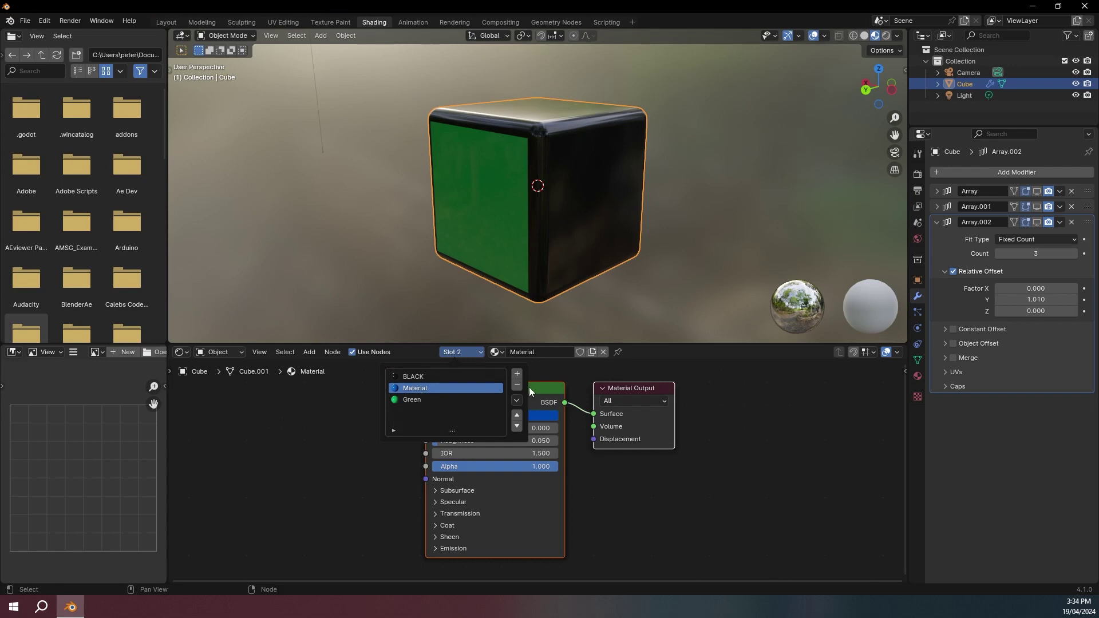
pyautogui.hotkey('ctrl', 'BackSpace')
pyautogui.write('Blue')
pyautogui.press('Return')
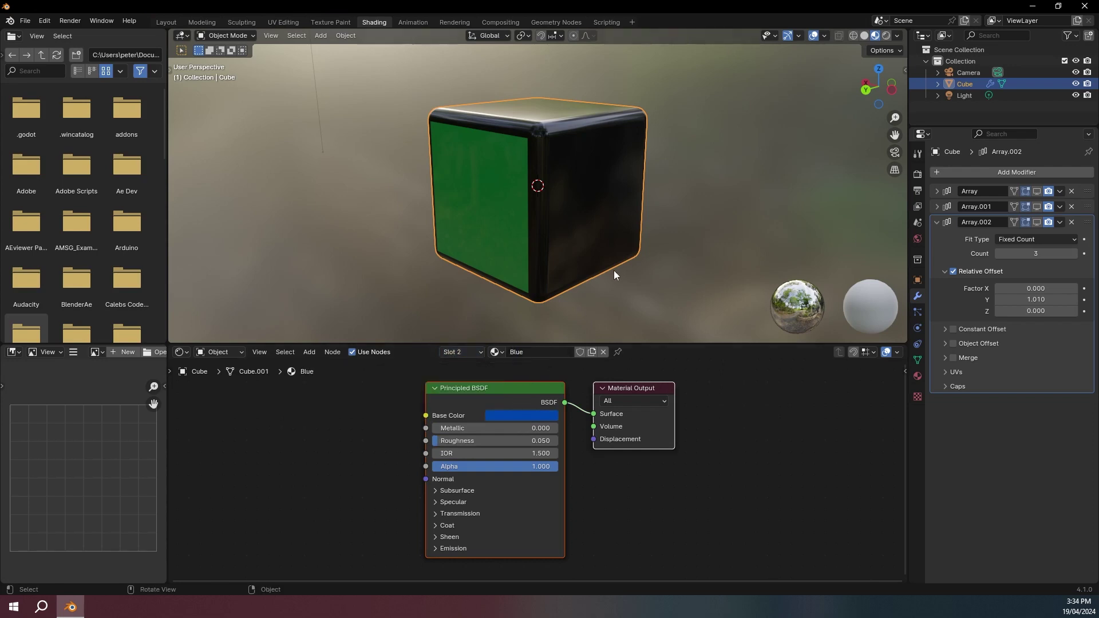
# In Edit Mode, select the black side face adjacent to the green one and assign it to a newly added fourth material slot.
pyautogui.moveTo(571, 224); pyautogui.dragTo(549, 225, button='middle')
pyautogui.press('Tab')
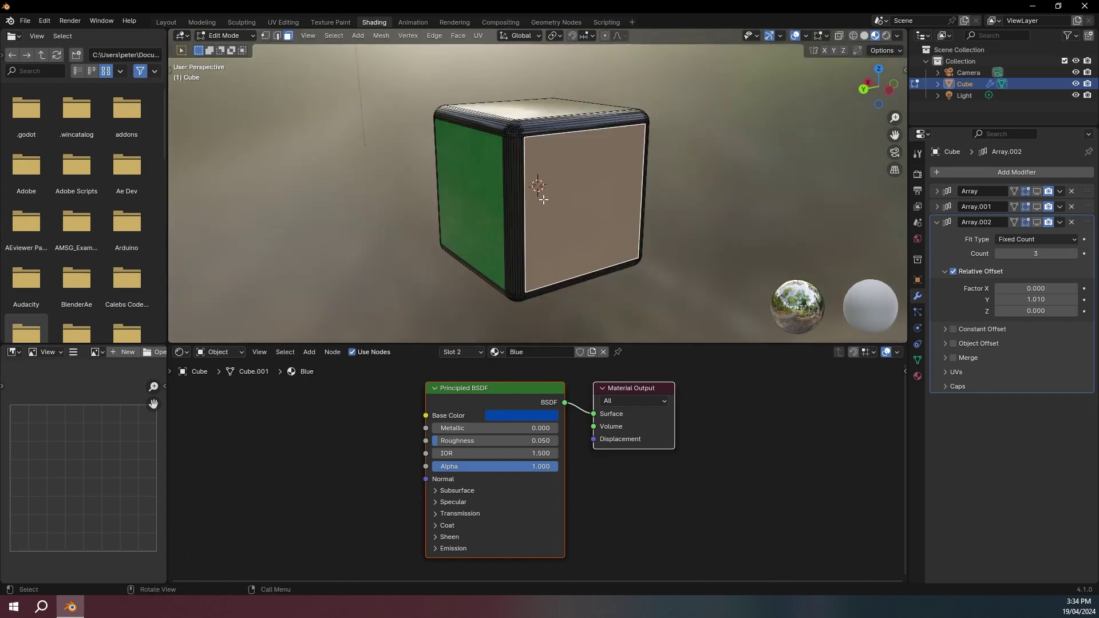
pyautogui.click(600, 190)
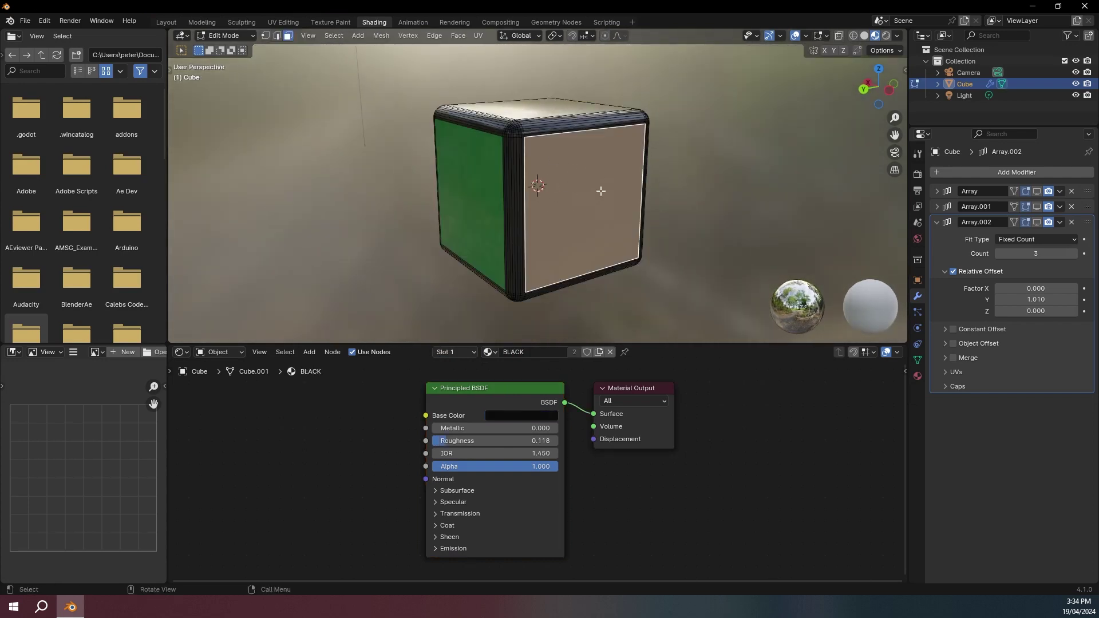
pyautogui.click(452, 355)
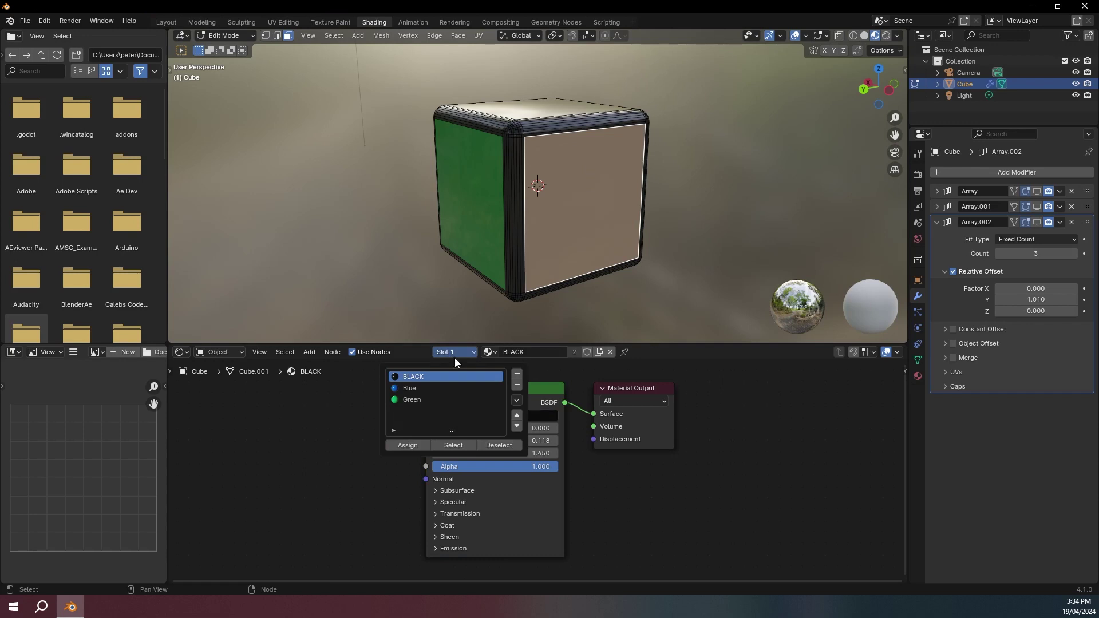
pyautogui.click(514, 374)
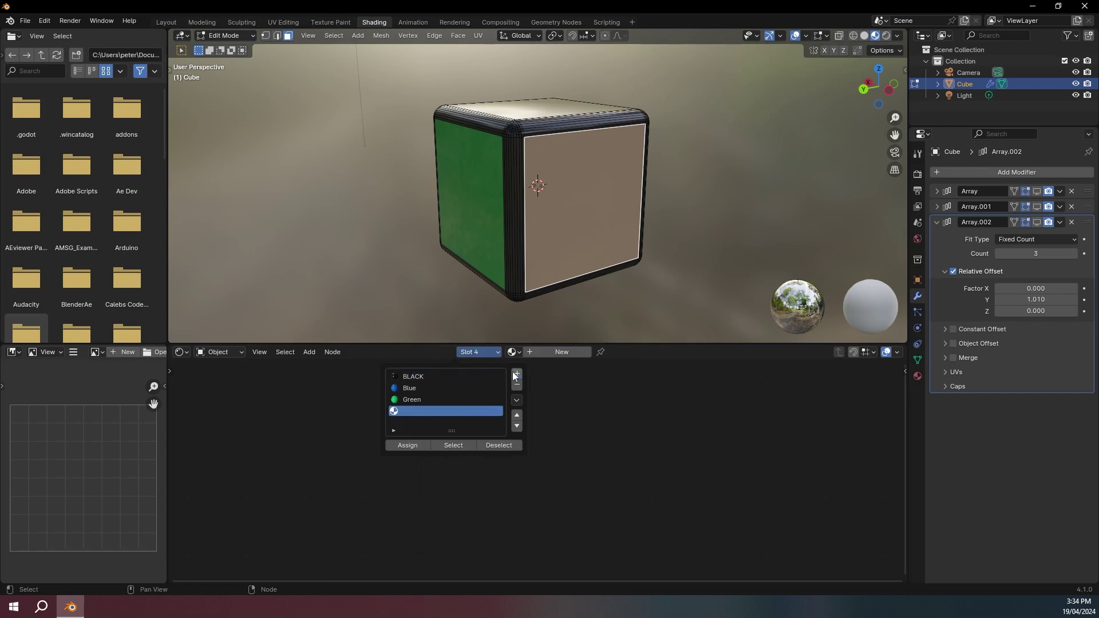
pyautogui.click(415, 445)
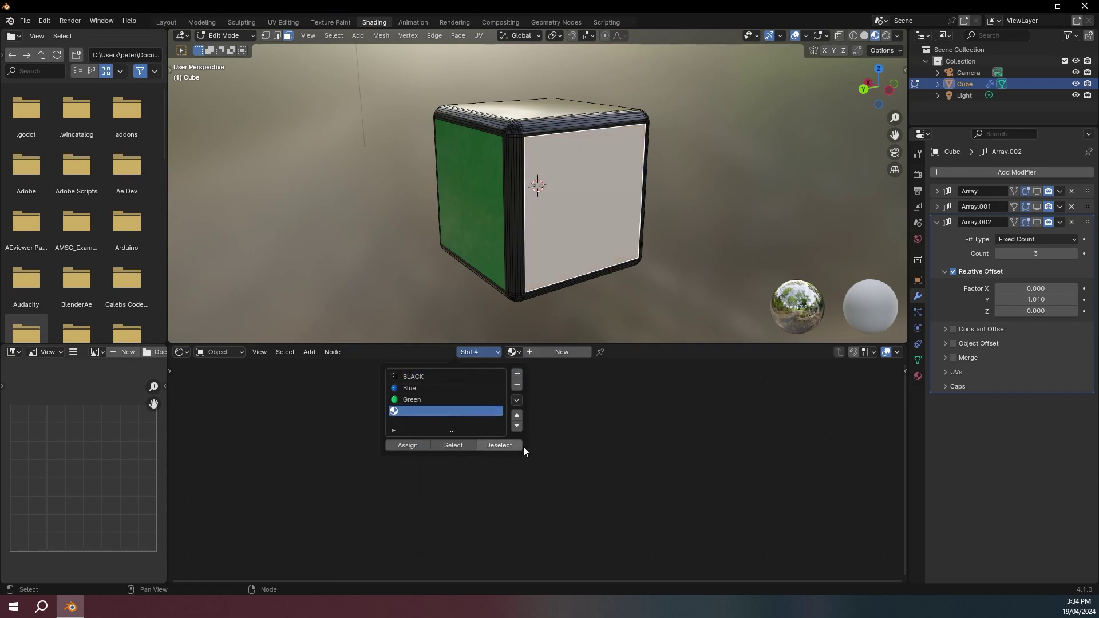
# Create a new material in the fourth slot and name it Red.
pyautogui.click(567, 353)
pyautogui.doubleClick(563, 352)
pyautogui.write('Red')
pyautogui.press('Return')
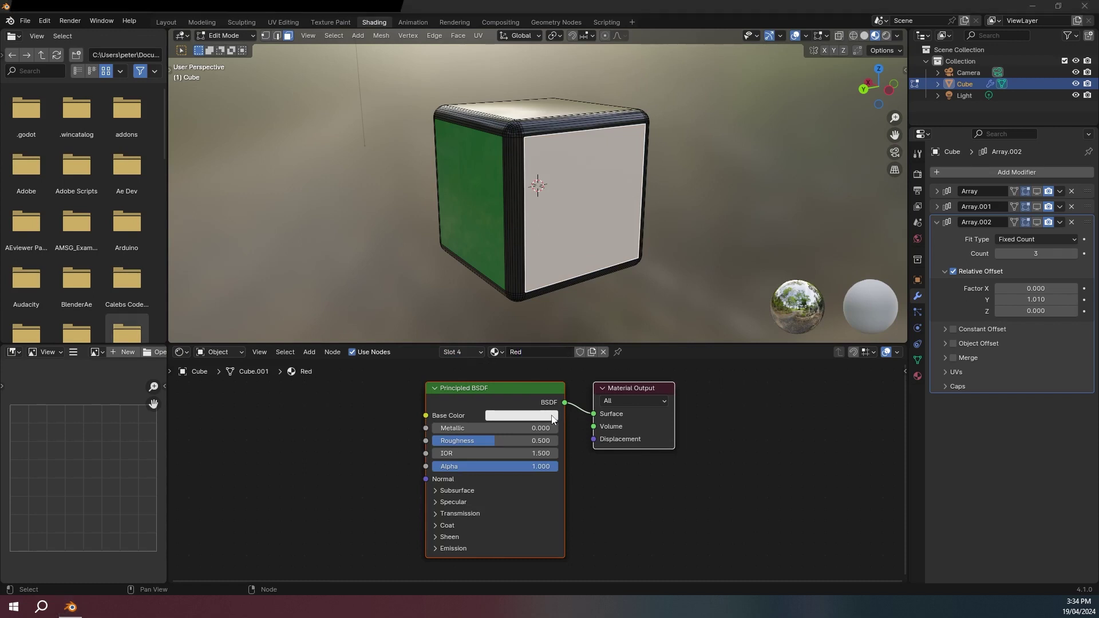
# Set the Red material's base color to hex B90000 and its roughness to 0.05, leaving Edit Mode to preview the color.
pyautogui.click(551, 416)
pyautogui.click(566, 364)
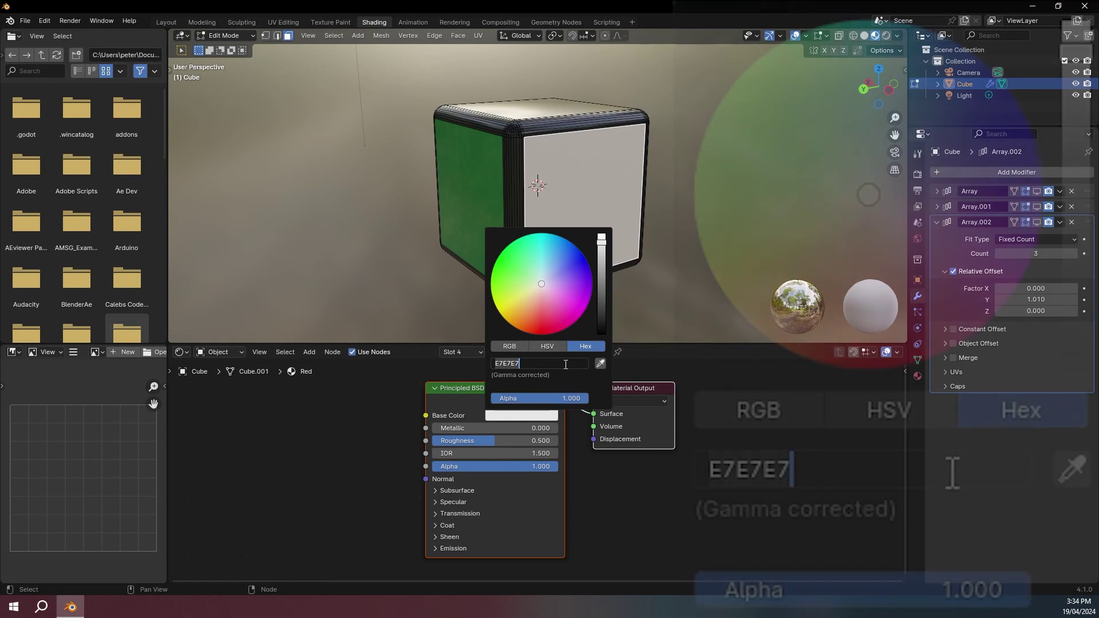
pyautogui.write('B90000')
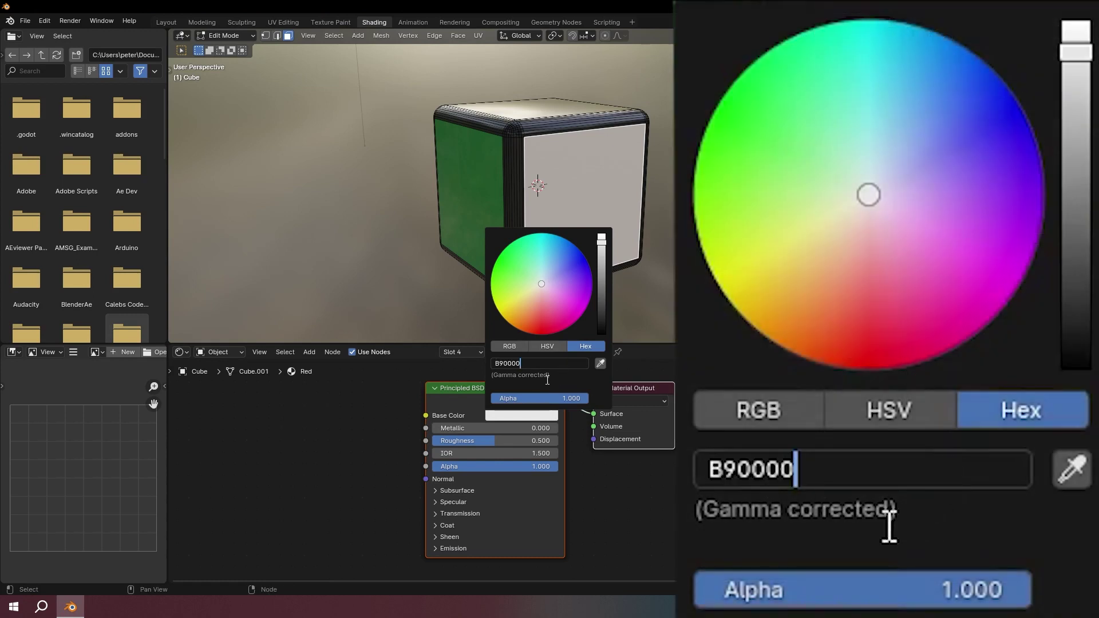
pyautogui.press('Return')
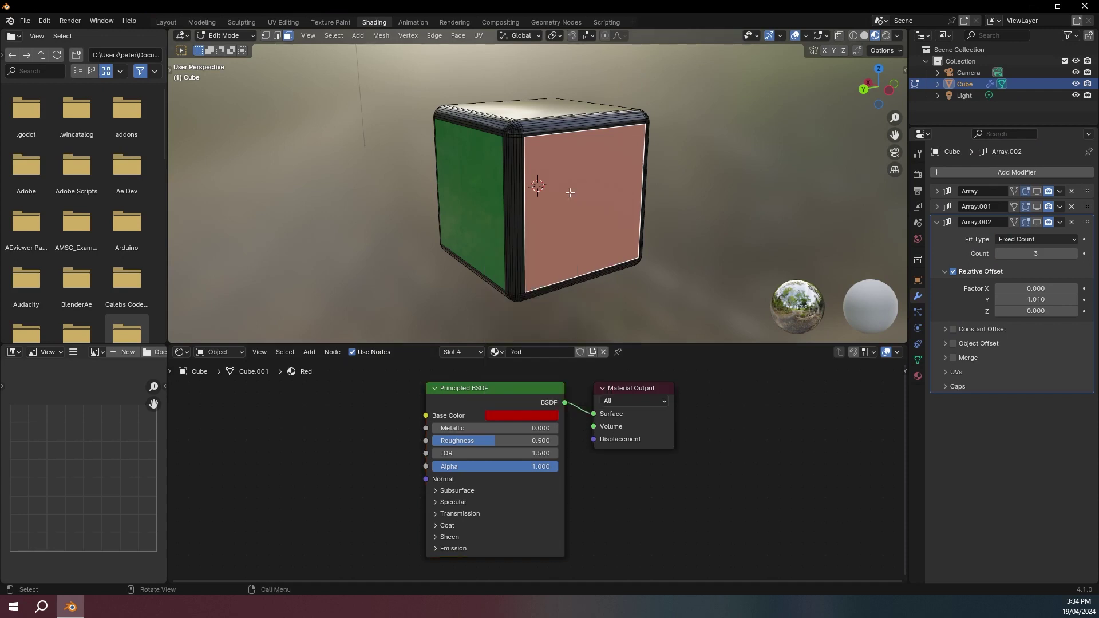
pyautogui.press('Tab')
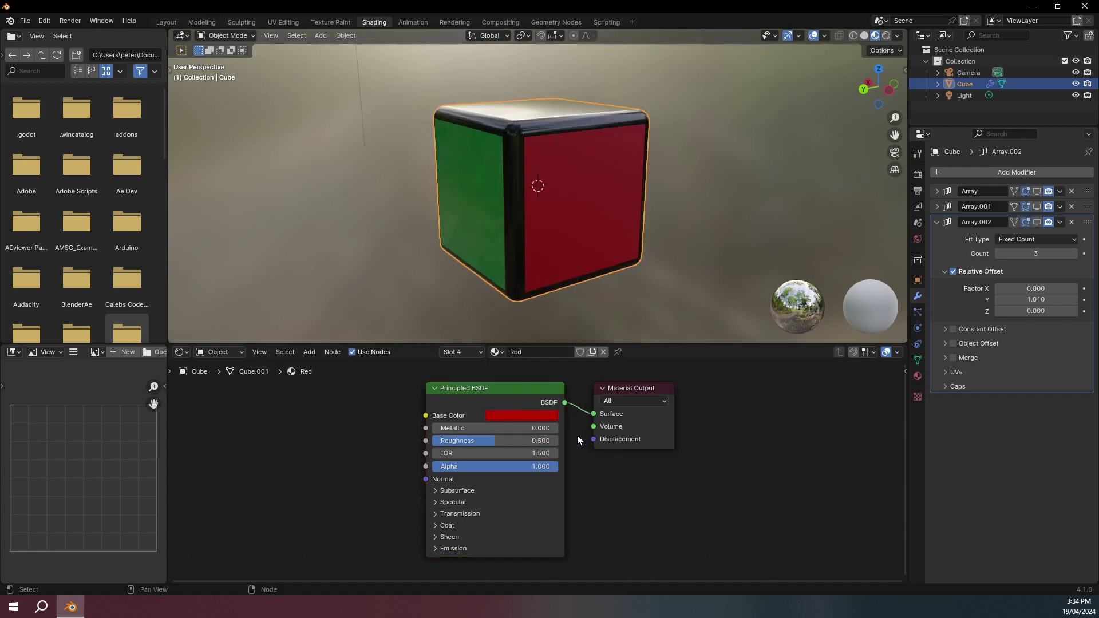
pyautogui.click(551, 439)
pyautogui.write('.05')
pyautogui.press('Return')
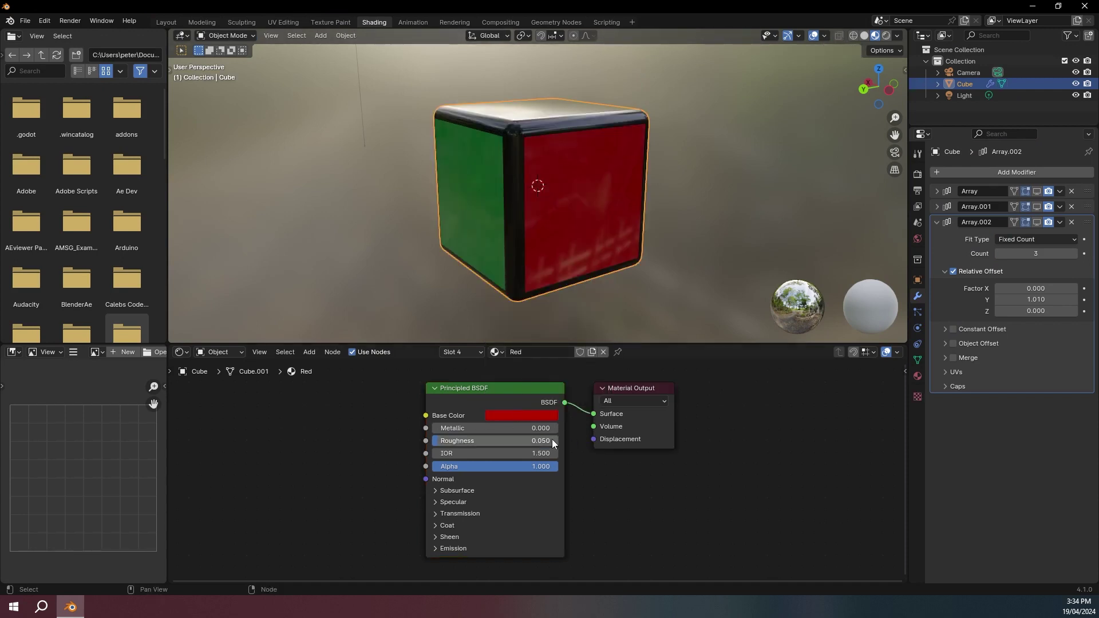
# In Edit Mode, select the large flat black side face opposite the red one.
pyautogui.moveTo(639, 196); pyautogui.dragTo(391, 193, button='middle')
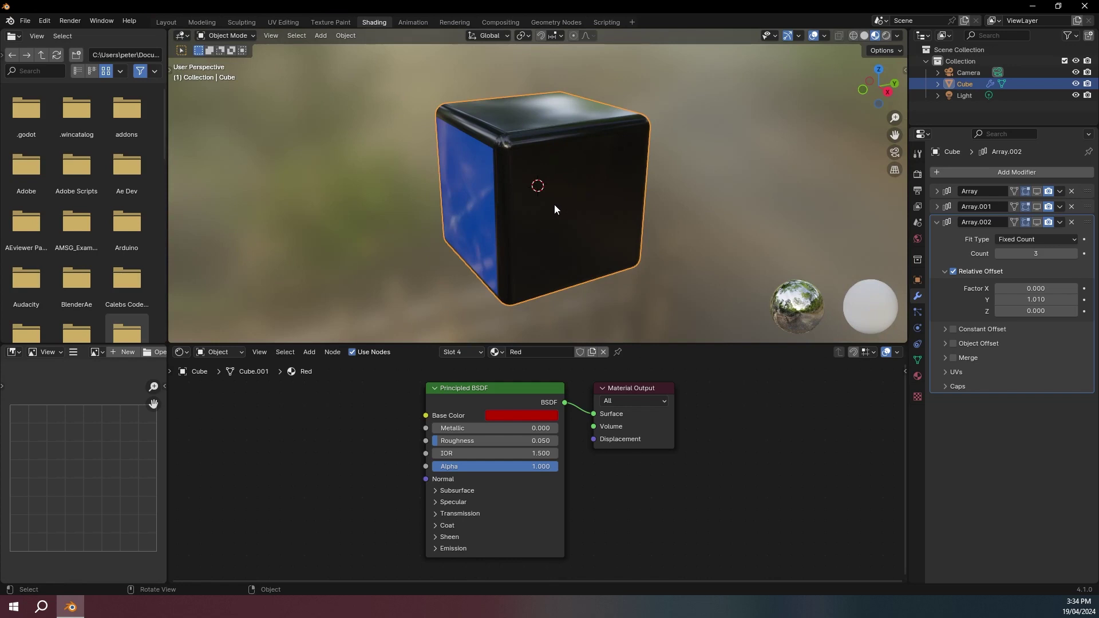
pyautogui.press('Tab')
pyautogui.click(599, 200)
pyautogui.press('Tab')
pyautogui.press('Tab')
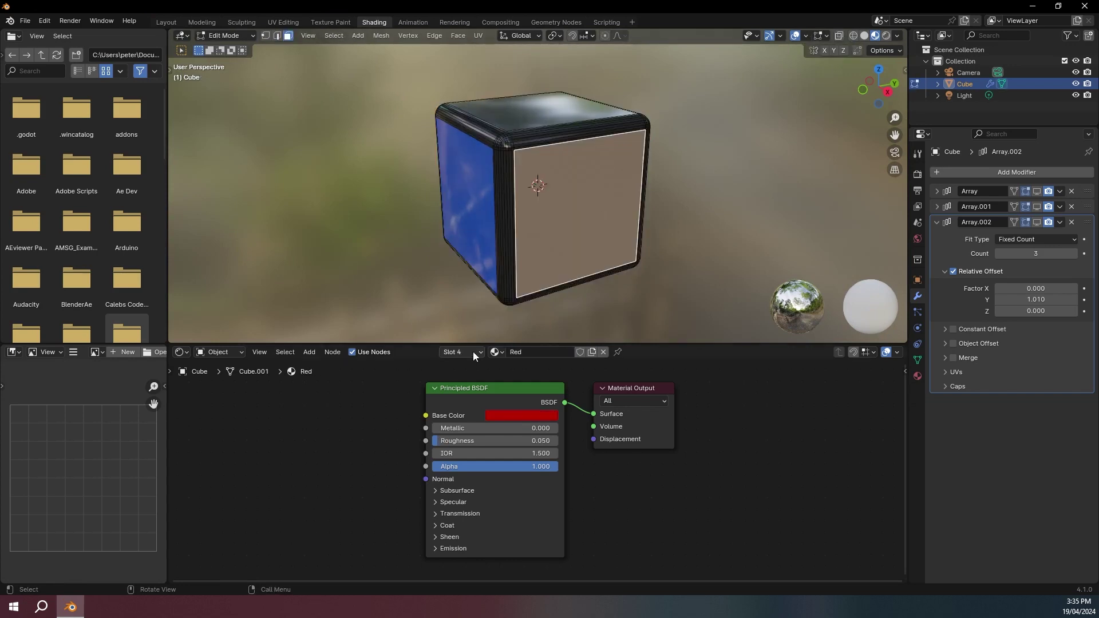
# Add a fifth material slot and assign the selected black side face to it.
pyautogui.click(471, 352)
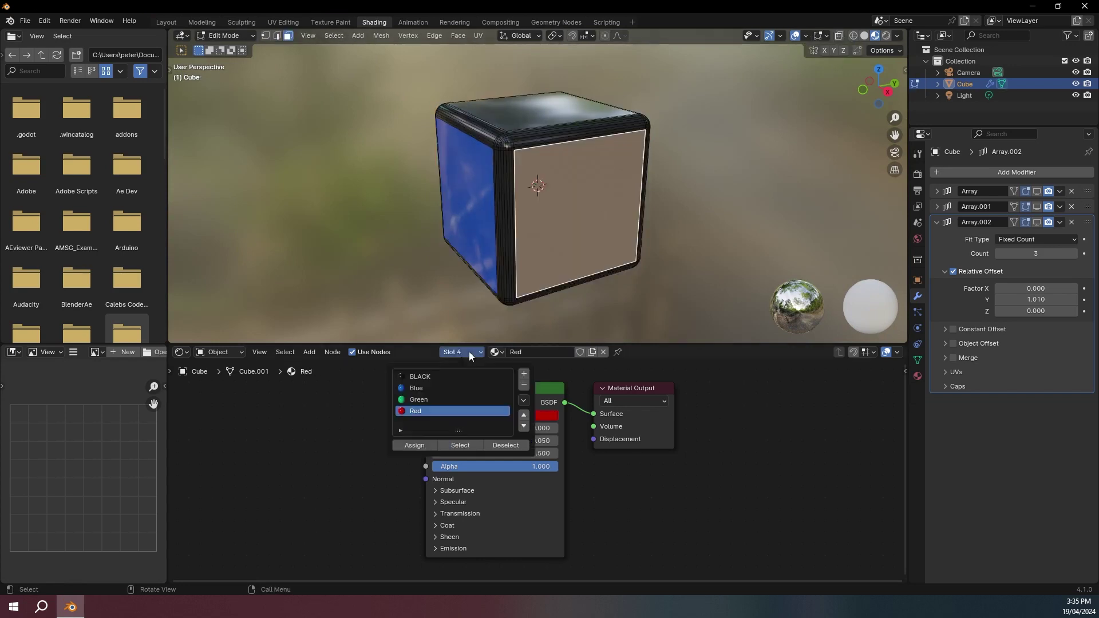
pyautogui.click(522, 375)
pyautogui.click(416, 446)
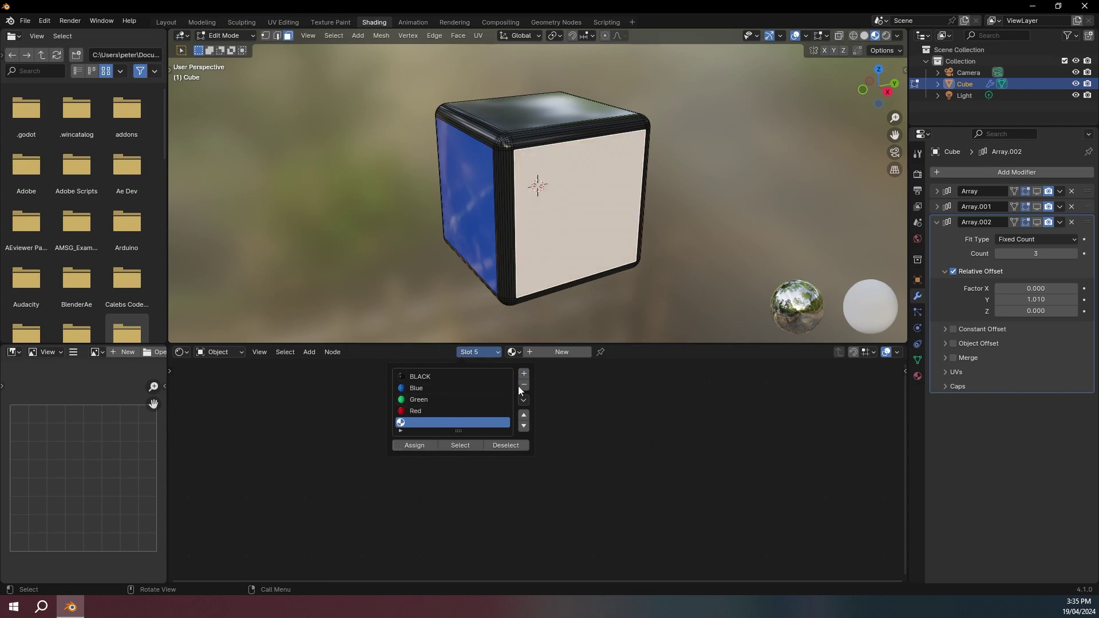
# Create a new material in the fifth slot and name it Orange.
pyautogui.click(548, 350)
pyautogui.doubleClick(548, 350)
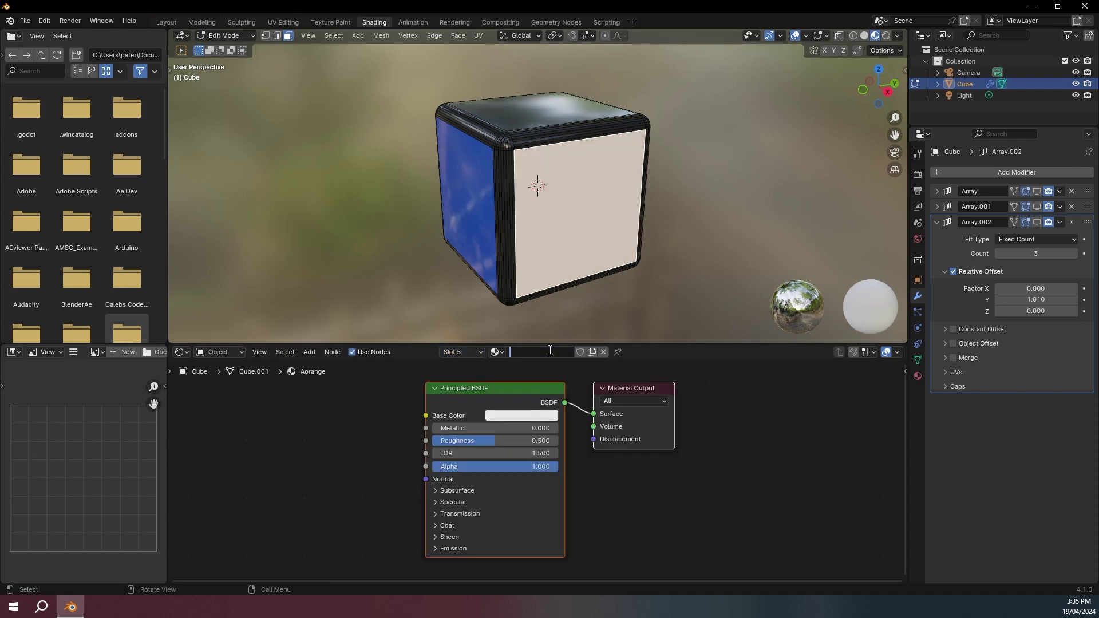
pyautogui.write('Orange')
pyautogui.press('Return')
# Set the Orange material's base color to hex FF5900 and its roughness to 0.05.
pyautogui.click(520, 415)
pyautogui.click(553, 362)
pyautogui.write('FF5900')
pyautogui.press('Return')
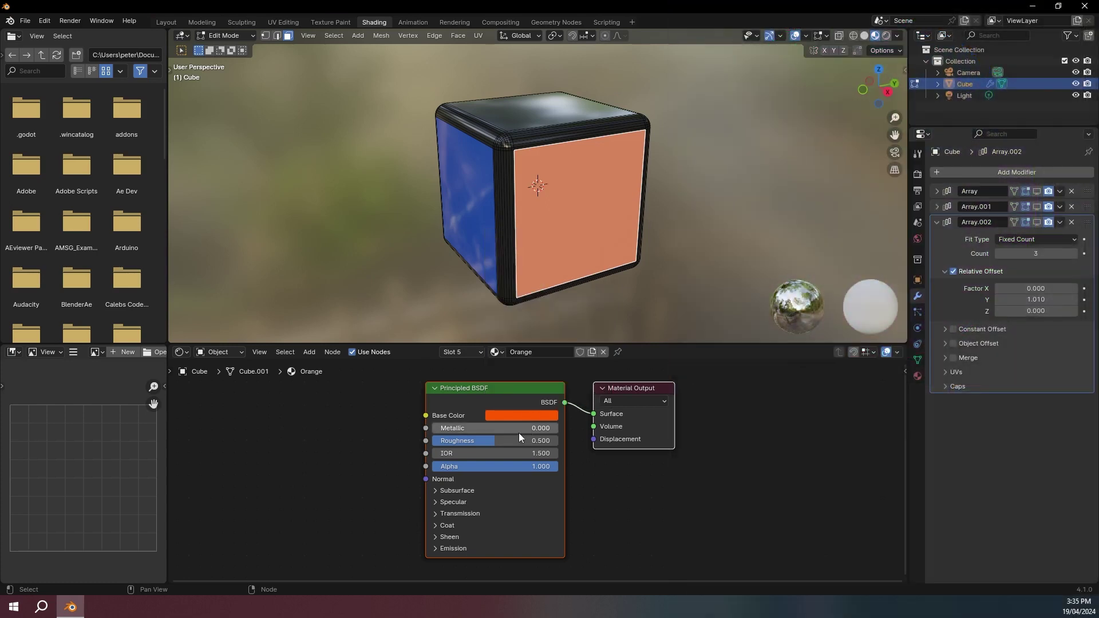
pyautogui.moveTo(519, 441); pyautogui.dragTo(519, 440)
pyautogui.click(501, 440)
pyautogui.write('.5')
pyautogui.press('Return')
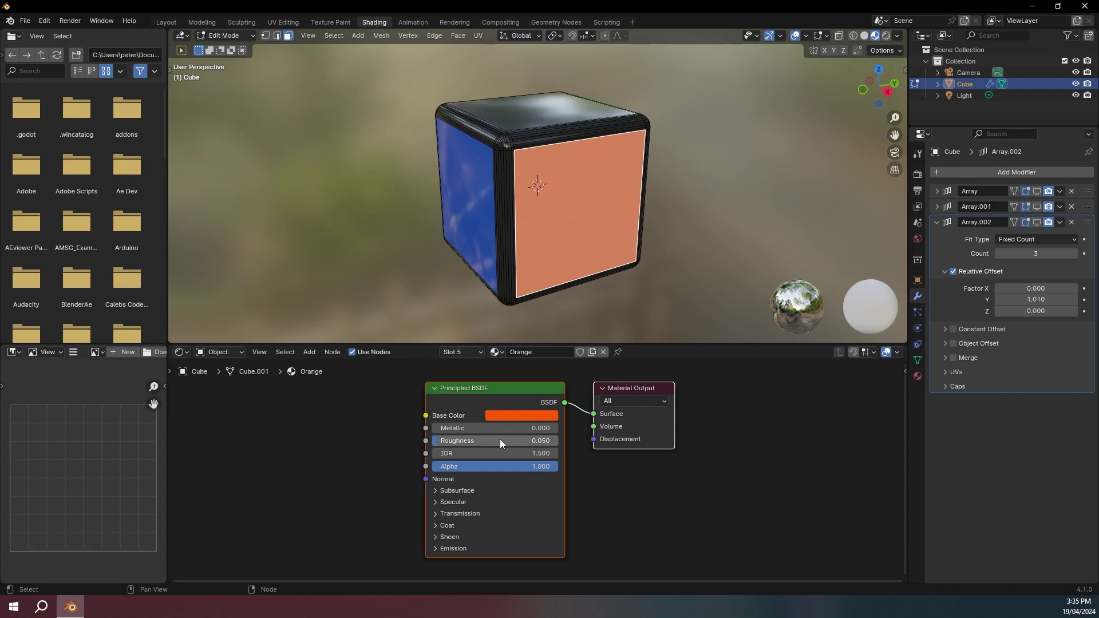
# In Edit Mode, select the cube's large black top face and assign it to a newly added sixth material slot.
pyautogui.moveTo(547, 232); pyautogui.dragTo(307, 236, button='middle')
pyautogui.press('Tab')
pyautogui.moveTo(541, 299)
pyautogui.mouseDown(button='middle')
pyautogui.moveTo(547, 259)
pyautogui.moveTo(559, 297)
pyautogui.mouseUp(button='middle')
pyautogui.press('Tab')
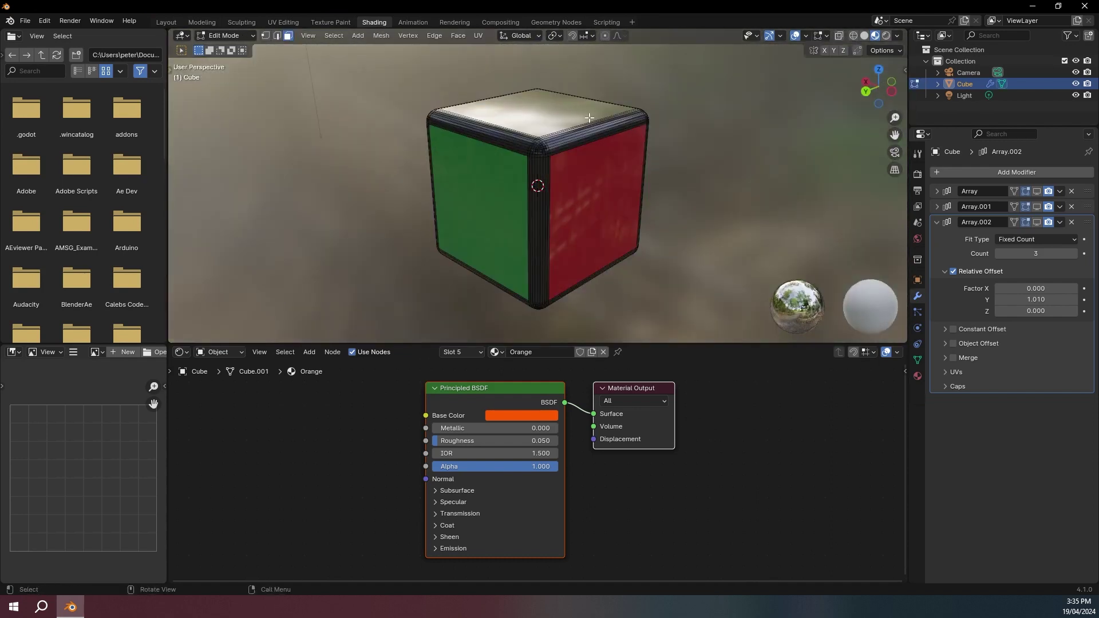
pyautogui.moveTo(589, 119); pyautogui.dragTo(591, 163, button='middle')
pyautogui.click(555, 125)
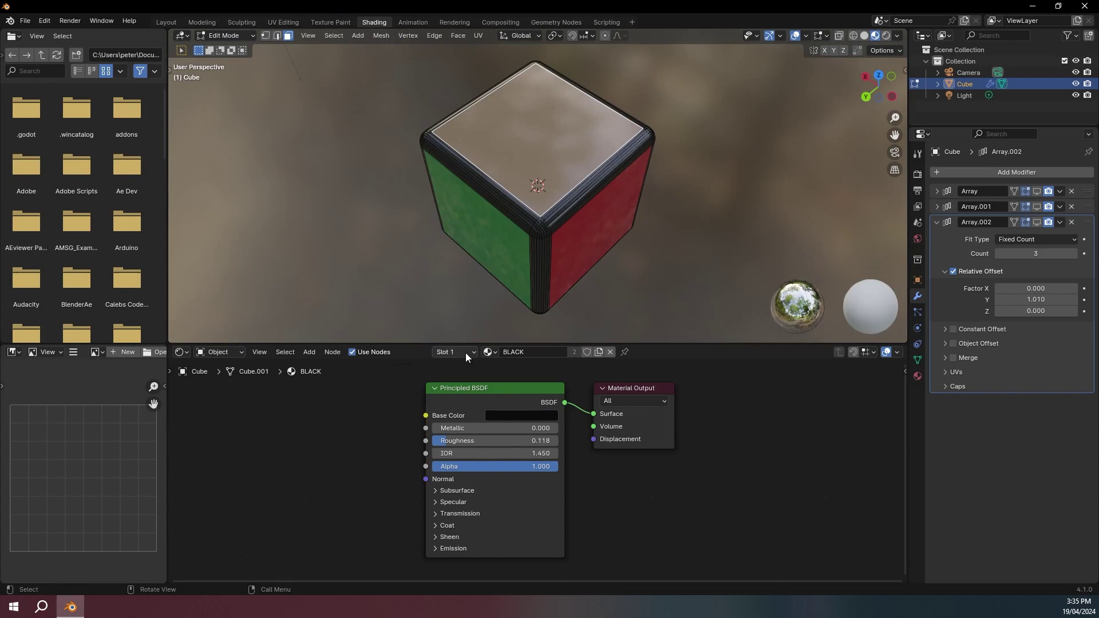
pyautogui.click(465, 352)
pyautogui.click(518, 373)
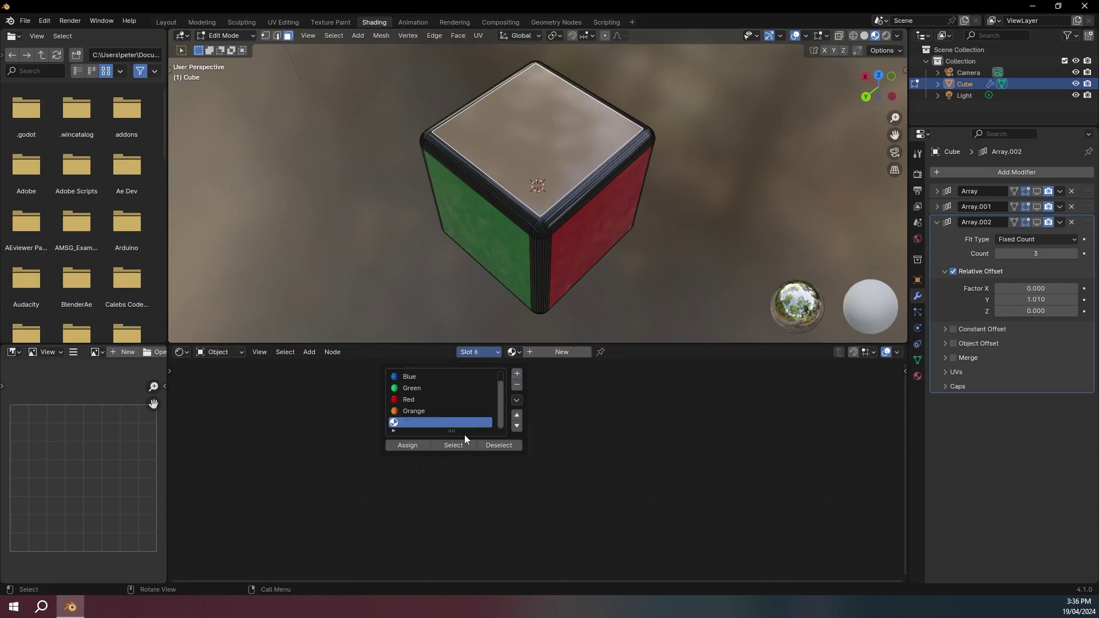
pyautogui.click(410, 446)
# Create a new material in the sixth slot and name it White.
pyautogui.doubleClick(559, 353)
pyautogui.write('White')
pyautogui.press('Return')
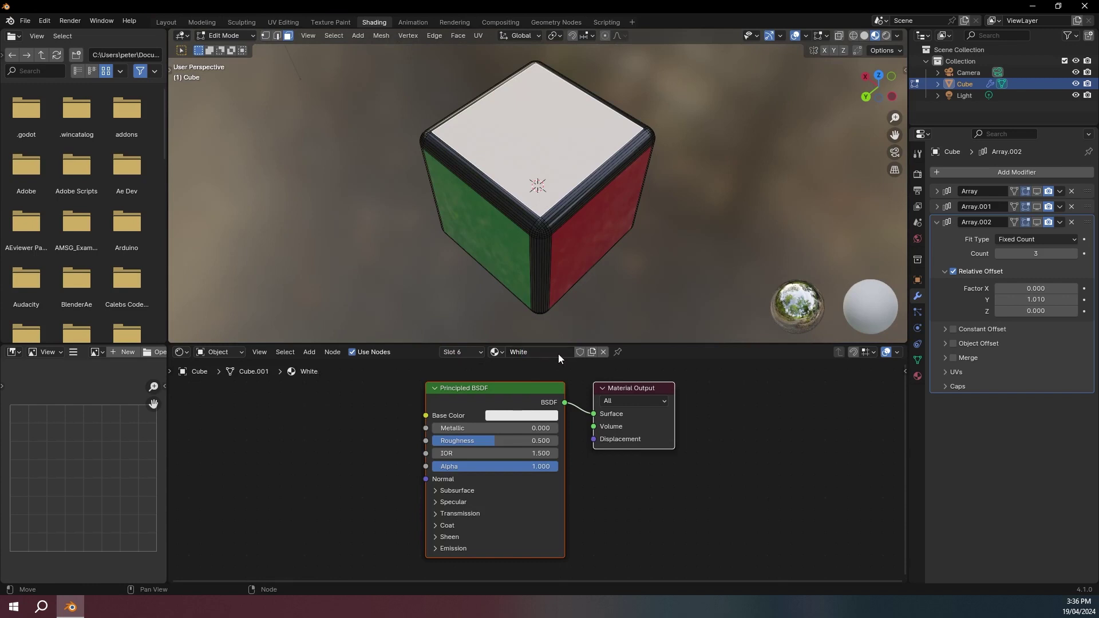
# Brighten the White material's base color to pure white and set its roughness to 0.05.
pyautogui.click(498, 416)
pyautogui.moveTo(600, 238); pyautogui.dragTo(602, 231)
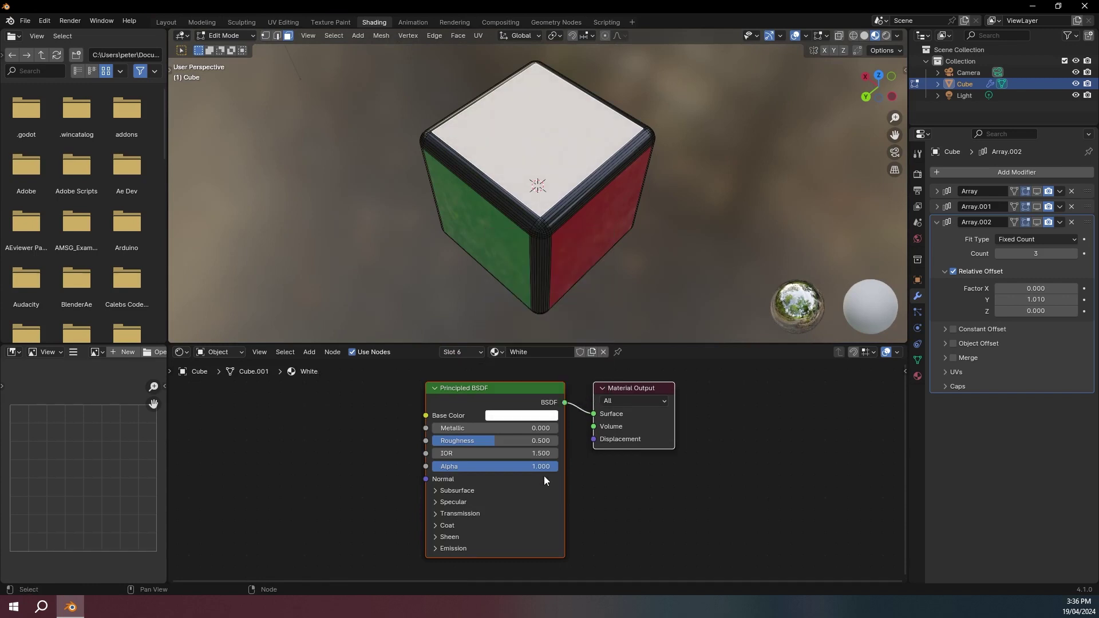
pyautogui.click(502, 442)
pyautogui.write('.05')
pyautogui.press('Return')
# In Edit Mode, select the cube's large black bottom face and assign it to a newly added seventh material slot.
pyautogui.press('Tab')
pyautogui.moveTo(495, 251); pyautogui.dragTo(542, 212, button='middle')
pyautogui.moveTo(555, 273); pyautogui.dragTo(537, 184, button='middle')
pyautogui.press('Tab')
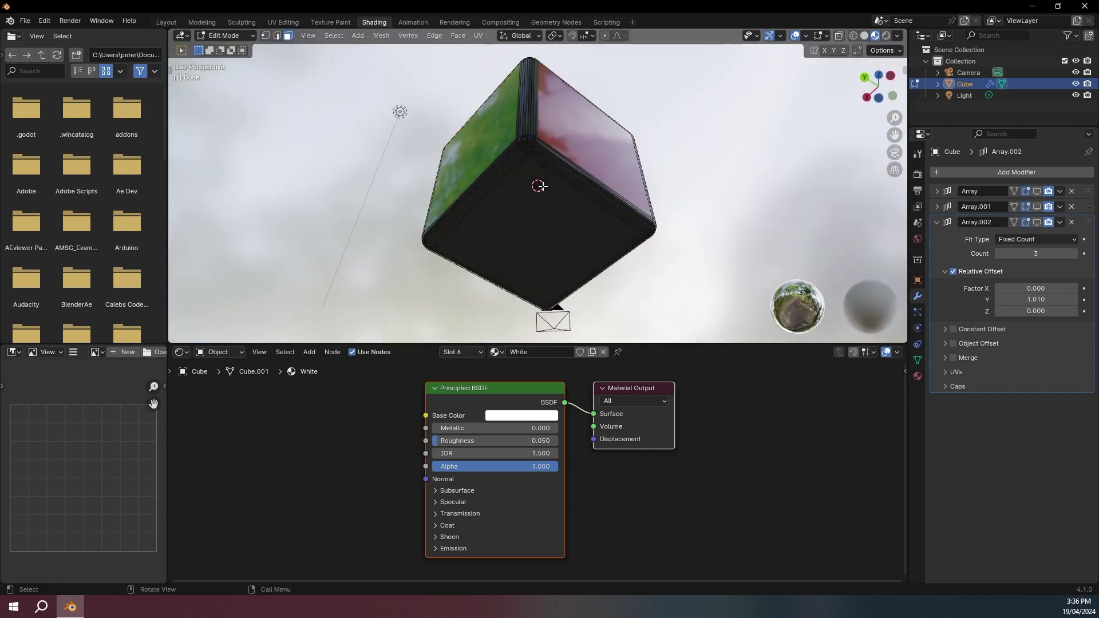
pyautogui.click(553, 225)
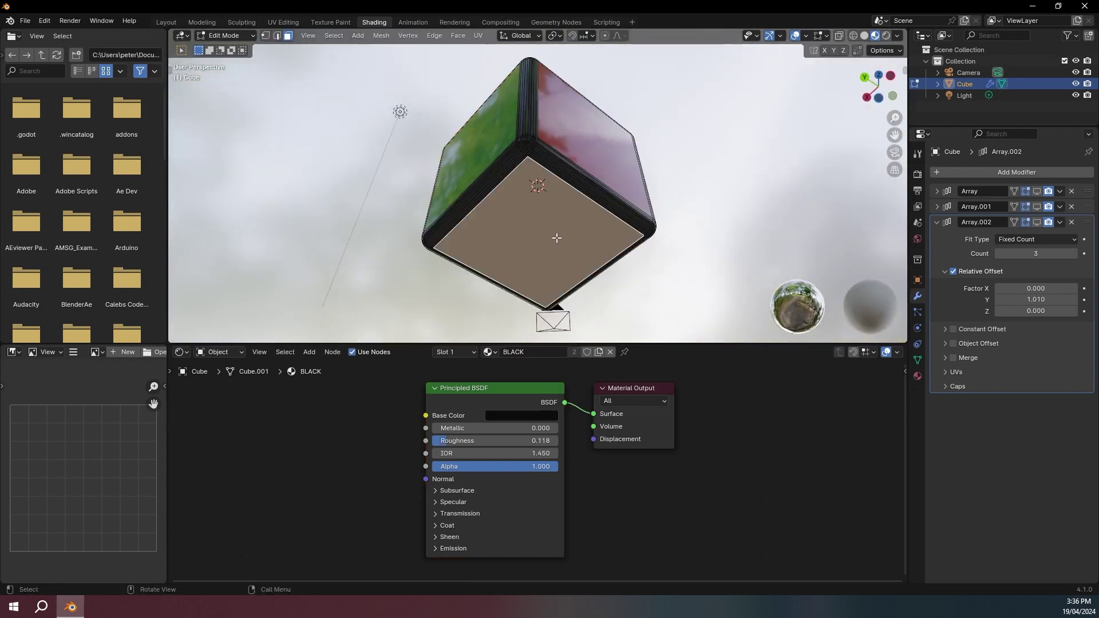
pyautogui.click(455, 353)
pyautogui.click(517, 374)
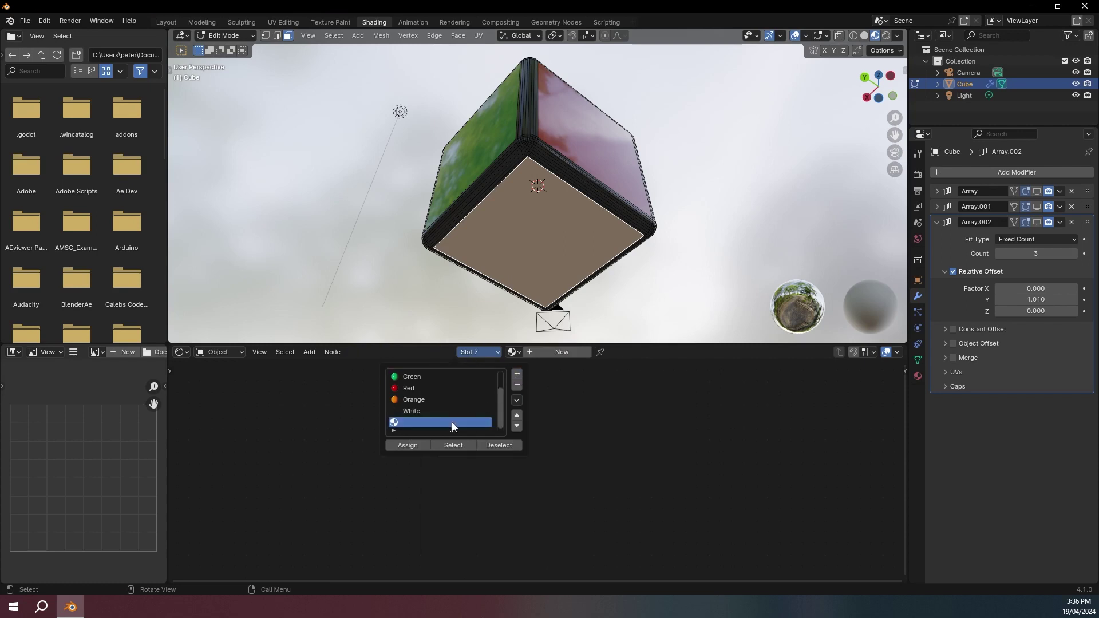
pyautogui.click(418, 445)
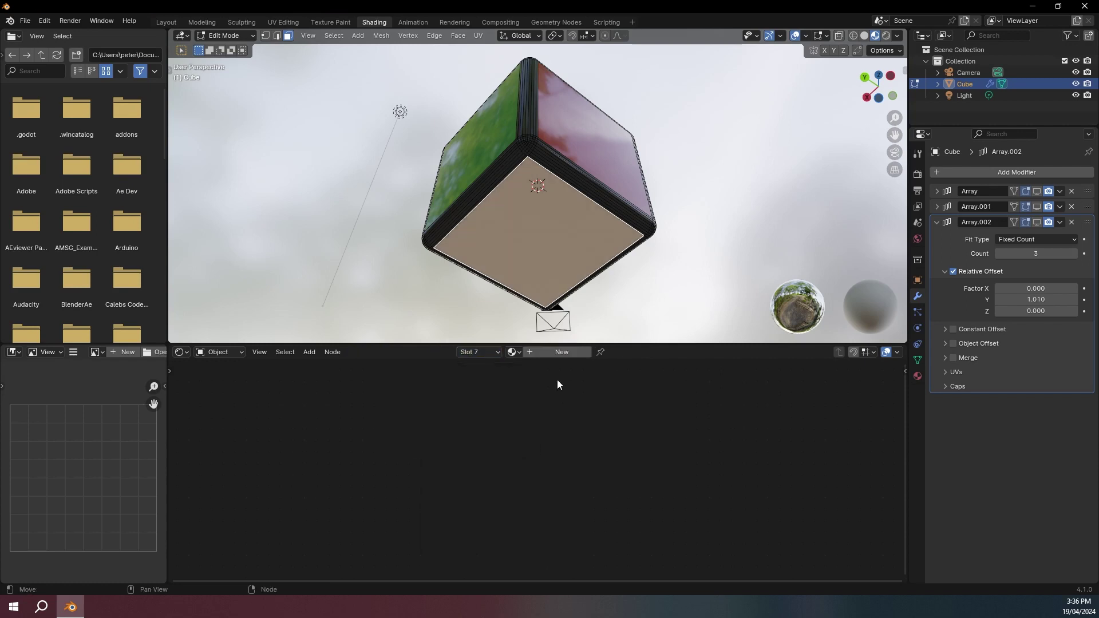
# Create a new material in the seventh slot and name it Yellow.
pyautogui.click(557, 352)
pyautogui.click(530, 355)
pyautogui.press('BackSpace')
pyautogui.write('Yellow')
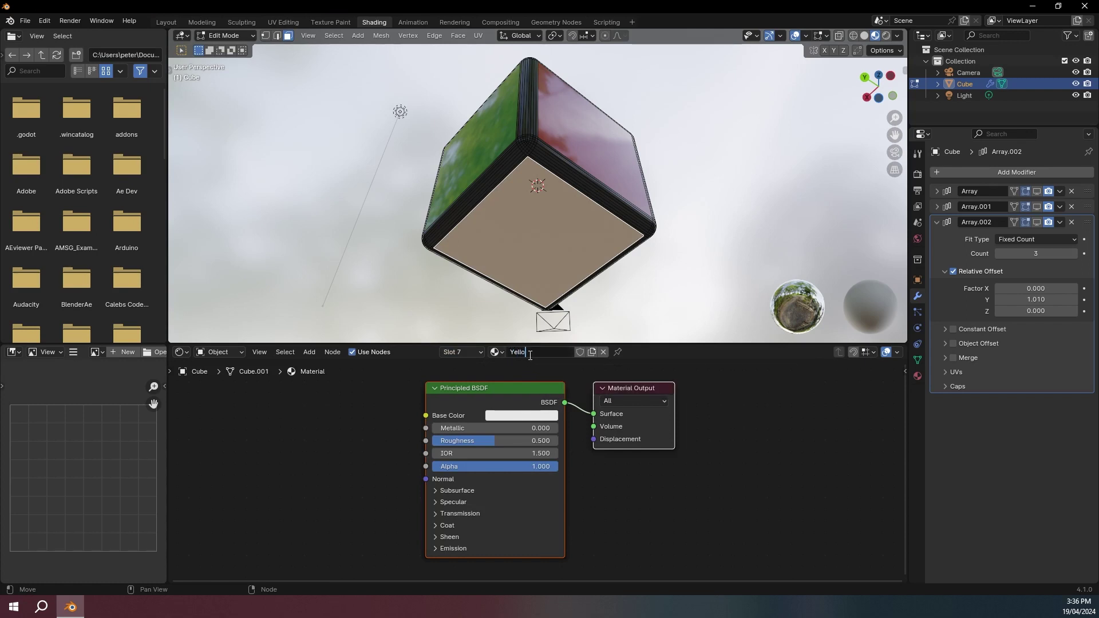
pyautogui.press('Return')
# Set the Yellow material's base color to hex FFD500 and its roughness to 0.05, and leave Edit Mode.
pyautogui.click(506, 416)
pyautogui.click(542, 364)
pyautogui.write('FFD500')
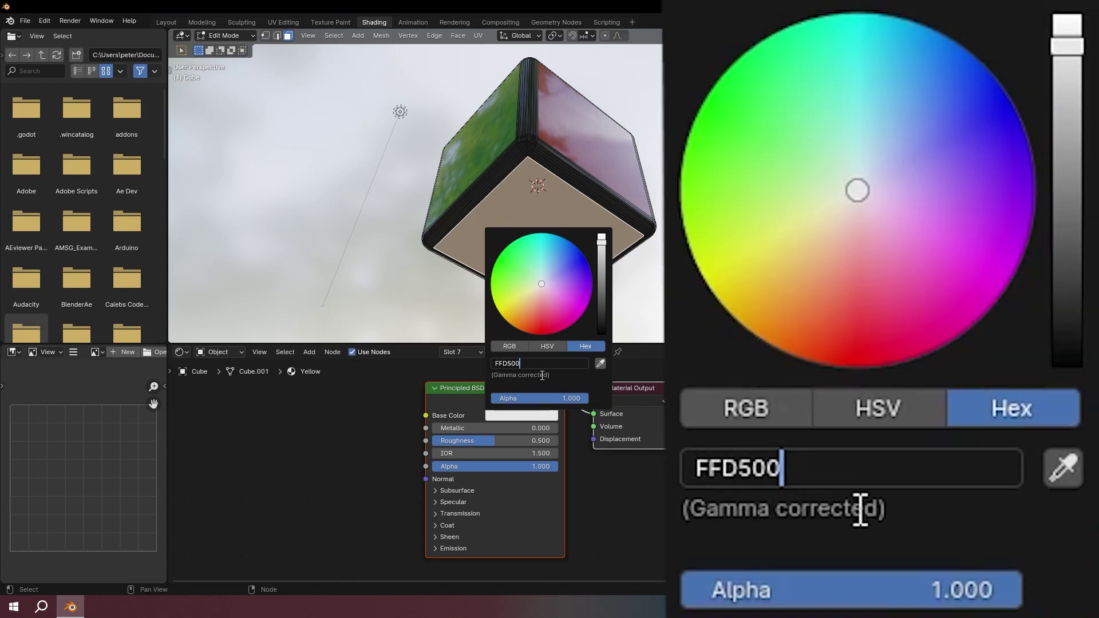
pyautogui.click(560, 381)
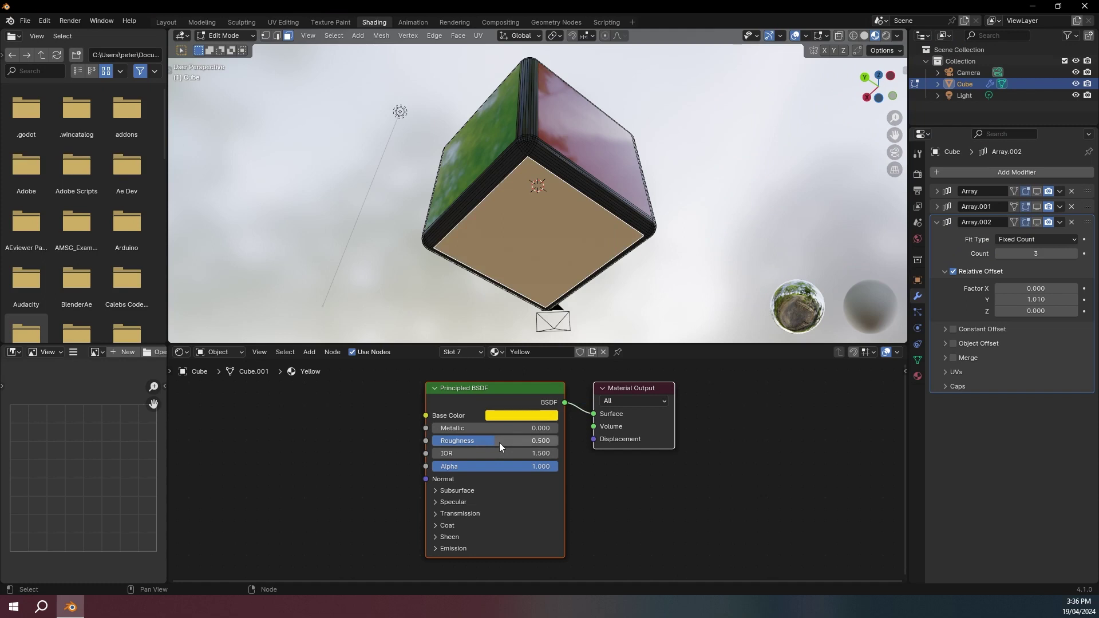
pyautogui.click(500, 442)
pyautogui.write('0.05')
pyautogui.press('Return')
pyautogui.press('Tab')
pyautogui.moveTo(631, 196)
pyautogui.mouseDown(button='middle')
pyautogui.moveTo(574, 195)
pyautogui.moveTo(576, 177)
pyautogui.moveTo(510, 280)
pyautogui.moveTo(611, 220)
pyautogui.moveTo(492, 191)
pyautogui.moveTo(468, 159)
pyautogui.moveTo(559, 197)
pyautogui.moveTo(638, 210)
pyautogui.mouseUp(button='middle')
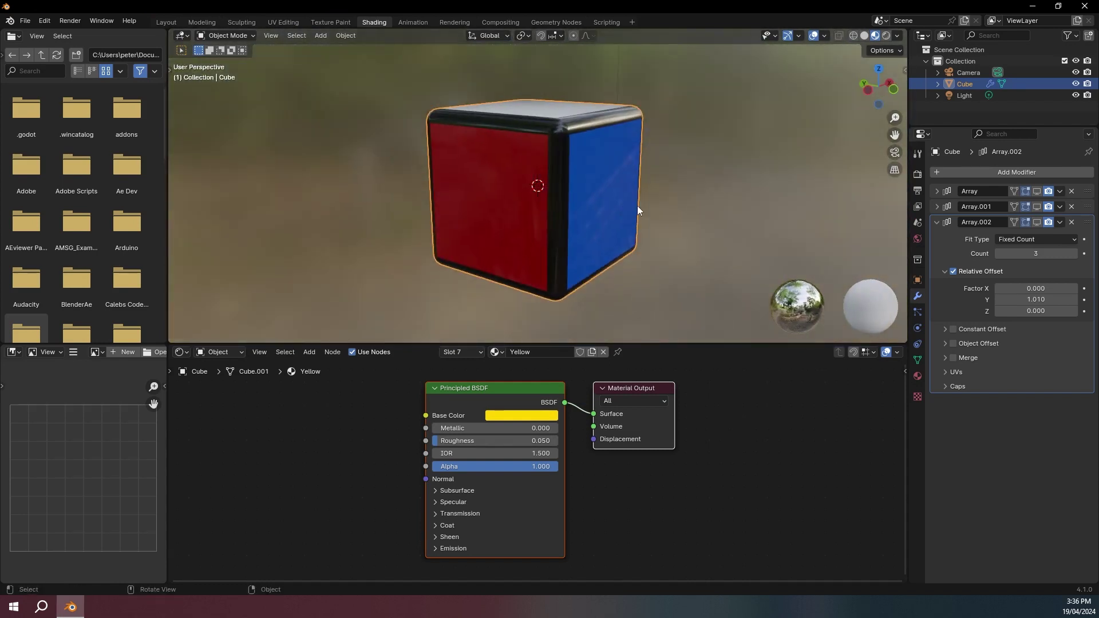
# Turn on the viewport display of all three Array modifiers to show the full 3×3×3 cube.
pyautogui.click(1040, 221)
pyautogui.click(1039, 208)
pyautogui.click(1039, 196)
pyautogui.click(1038, 192)
pyautogui.click(937, 190)
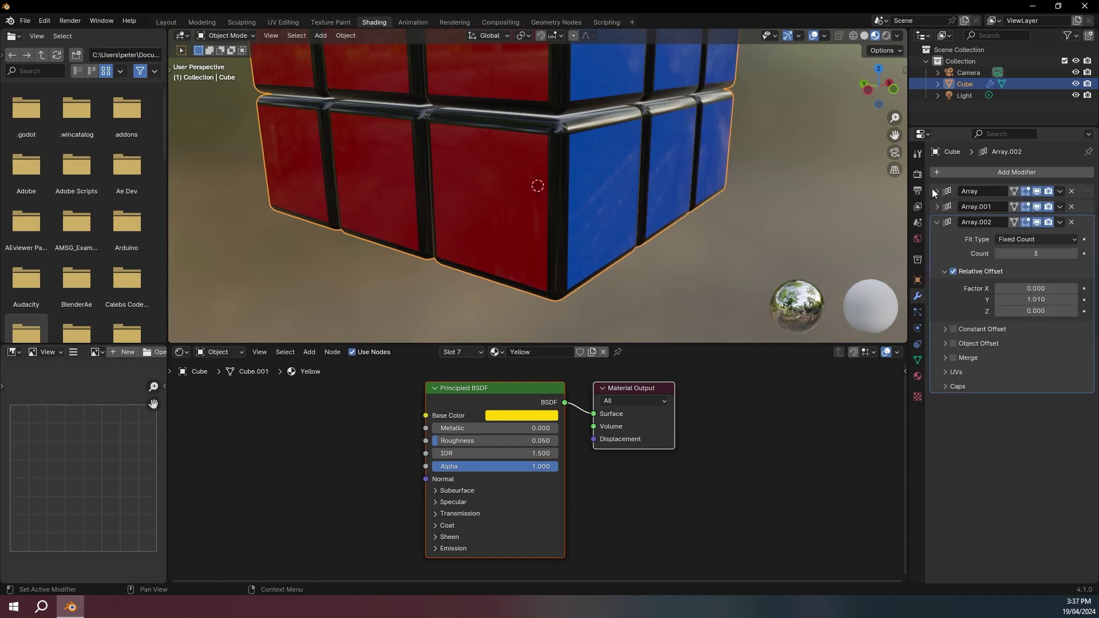
pyautogui.scroll(-3, 602, 143)
pyautogui.moveTo(603, 142); pyautogui.dragTo(668, 230, button='middle')
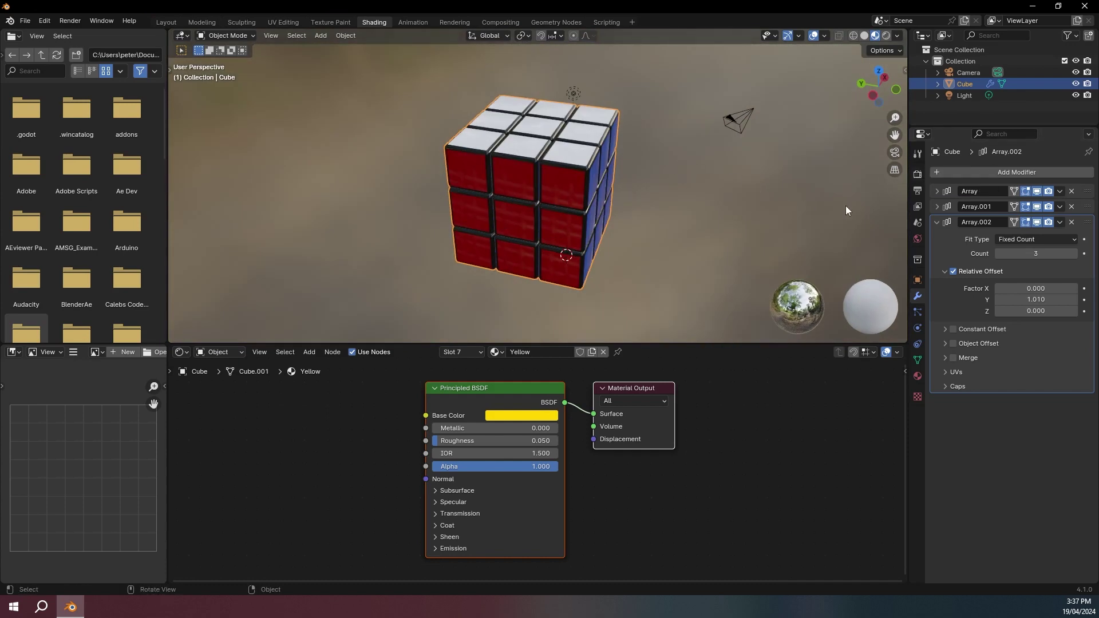
# Enable Ambient Occlusion, Bloom and Screen Space Reflections in the EEVEE render settings.
pyautogui.click(918, 174)
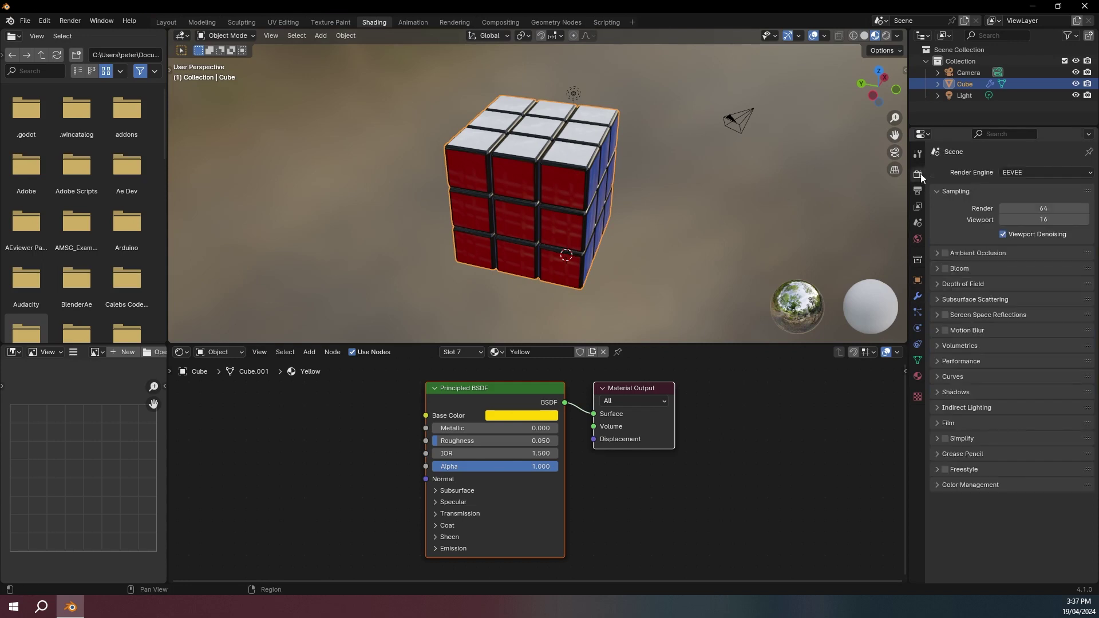
pyautogui.click(944, 254)
pyautogui.click(946, 268)
pyautogui.click(944, 315)
pyautogui.moveTo(712, 196); pyautogui.dragTo(697, 168, button='middle')
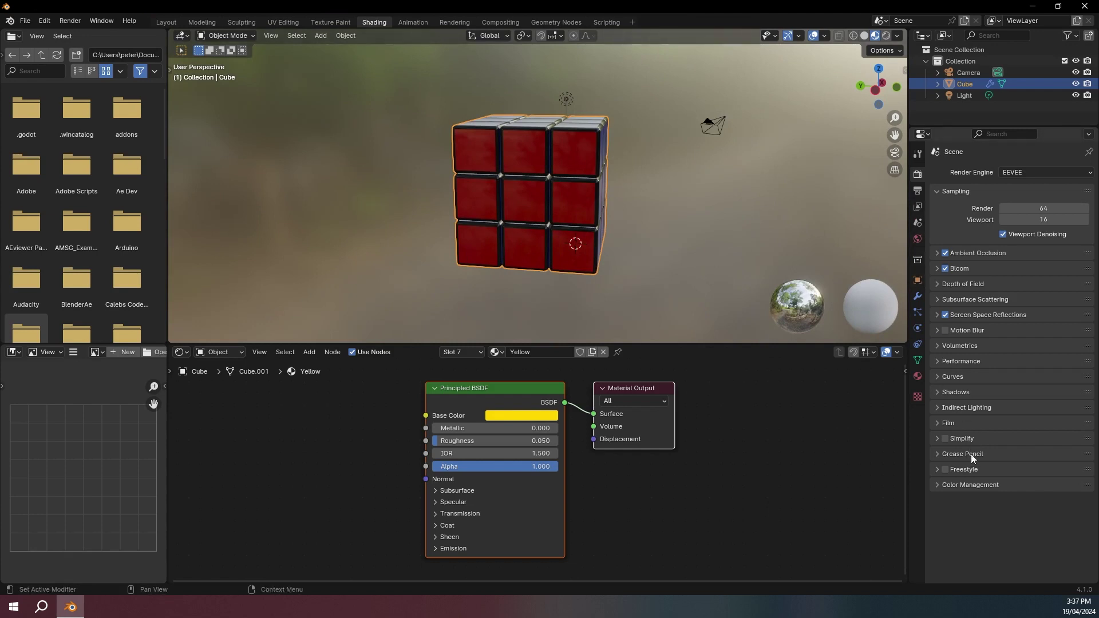
# Set the Color Management look to High Contrast.
pyautogui.click(983, 484)
pyautogui.scroll(-1, 1013, 499)
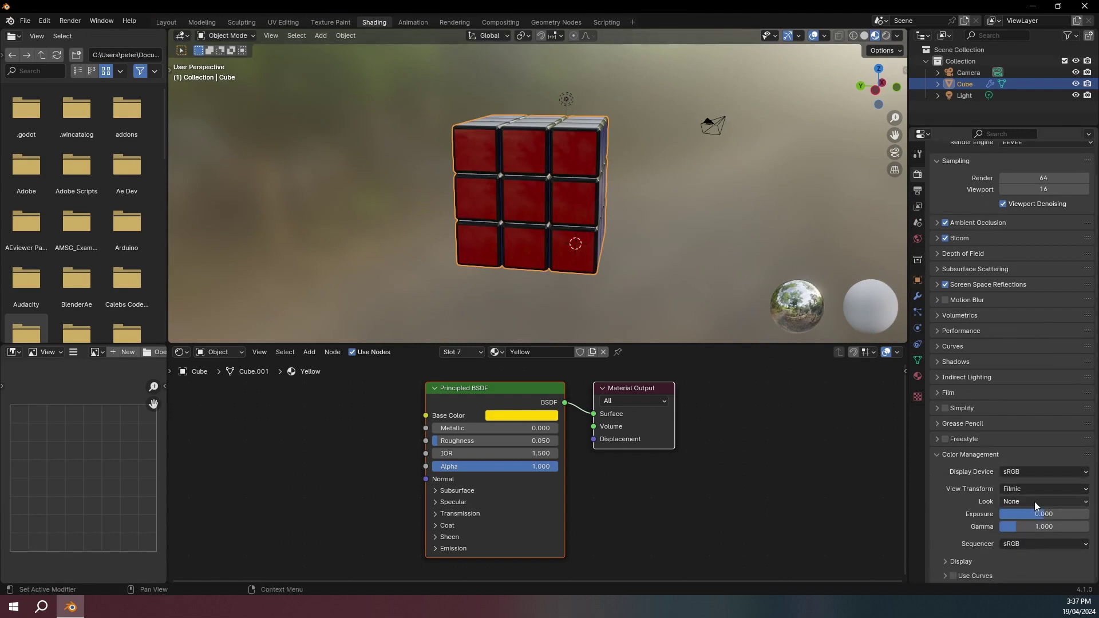
pyautogui.click(1035, 501)
pyautogui.click(1036, 425)
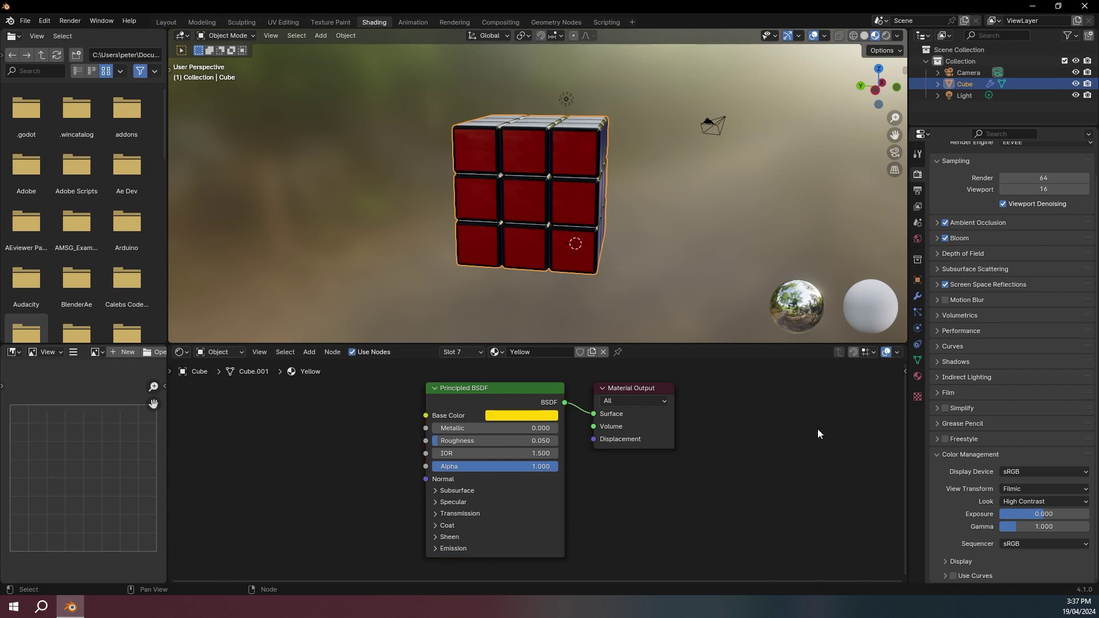
# Switch to the Layout workspace and delete the default light.
pyautogui.click(166, 22)
pyautogui.click(547, 148)
pyautogui.press('x')
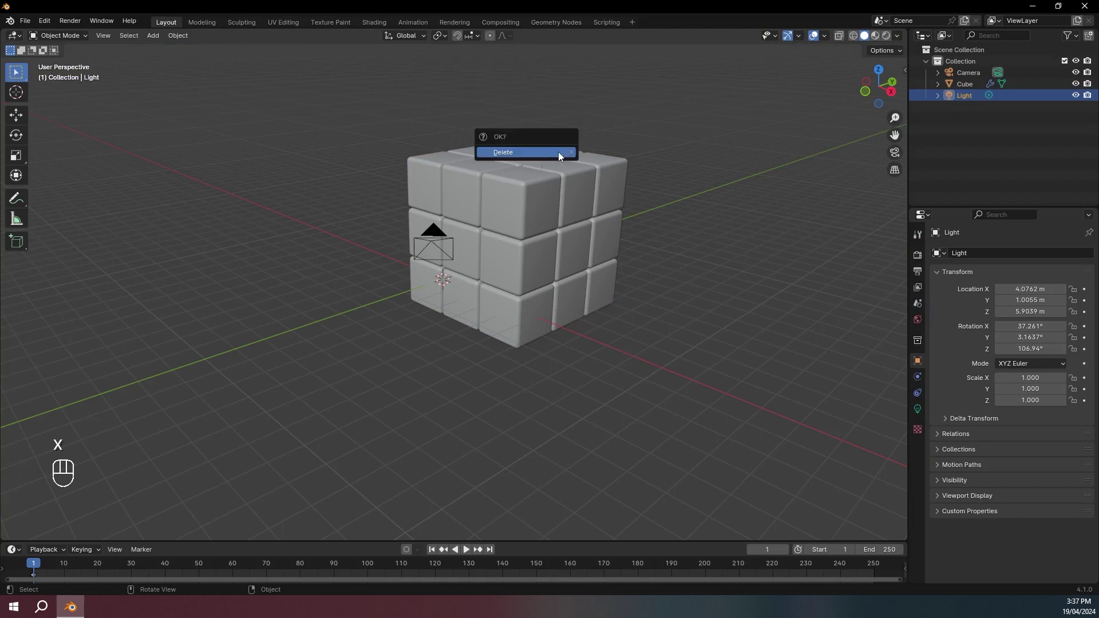
pyautogui.click(558, 152)
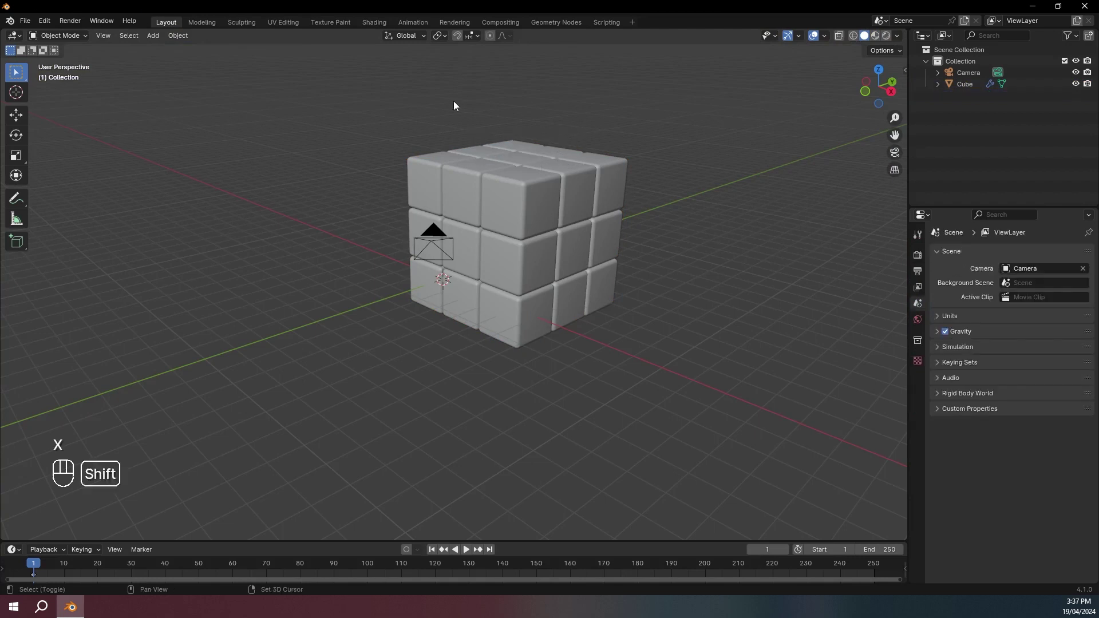
# Add a plane mesh to the scene.
pyautogui.hotkey('shift', 'a')
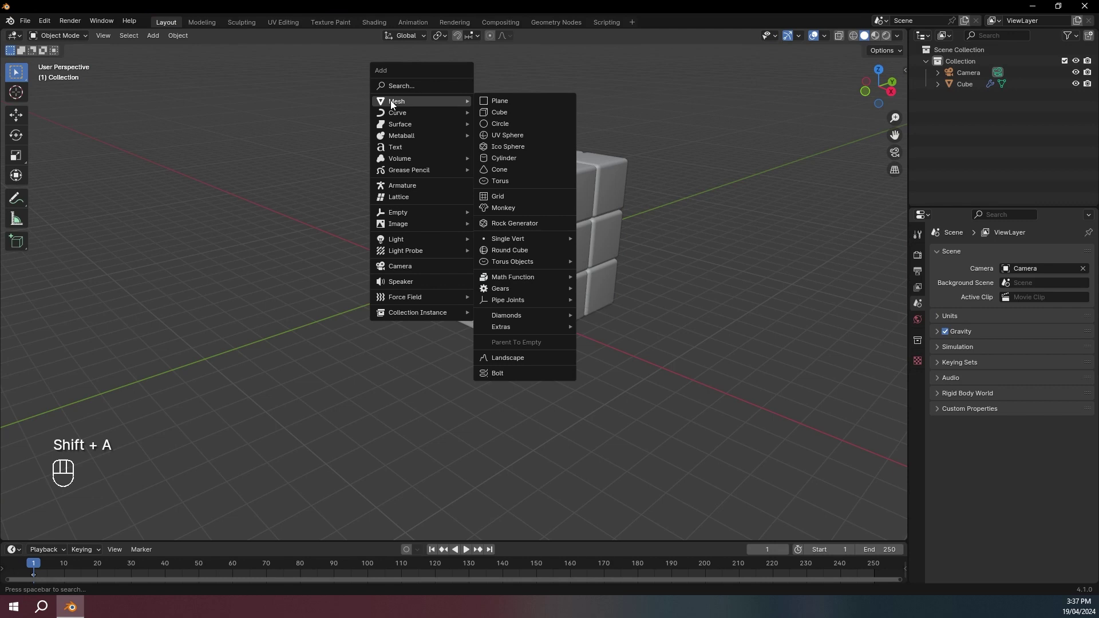
pyautogui.click(493, 103)
pyautogui.moveTo(490, 105); pyautogui.dragTo(574, 135, button='middle')
# Move the Rubik's Cube up 1 m along the Z axis so it rests on the plane.
pyautogui.click(503, 206)
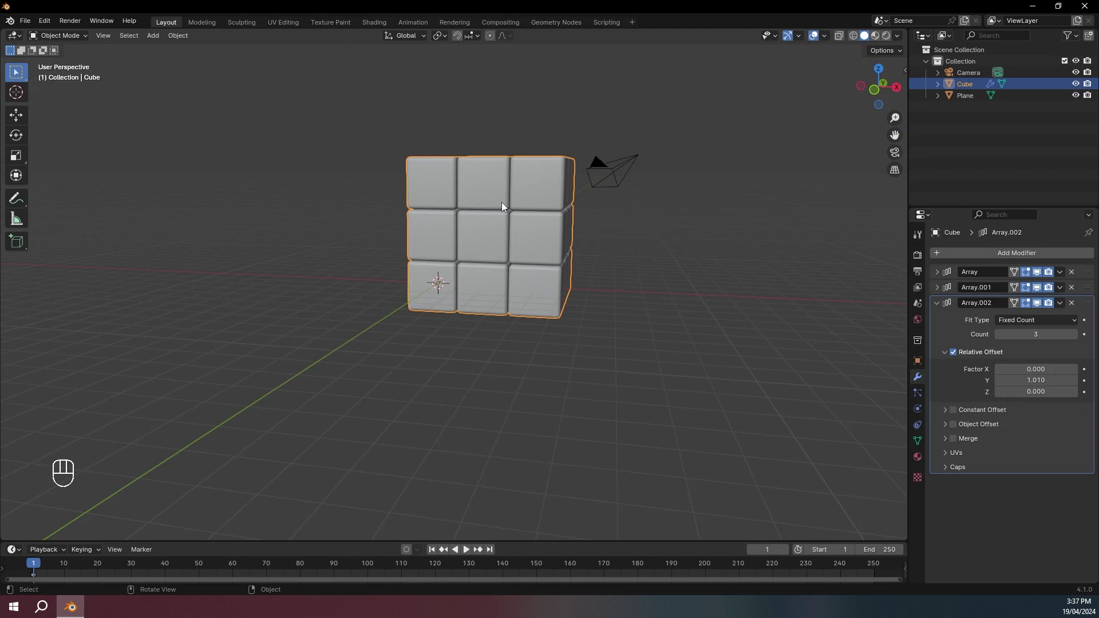
pyautogui.press('g')
pyautogui.press('z')
pyautogui.press('1')
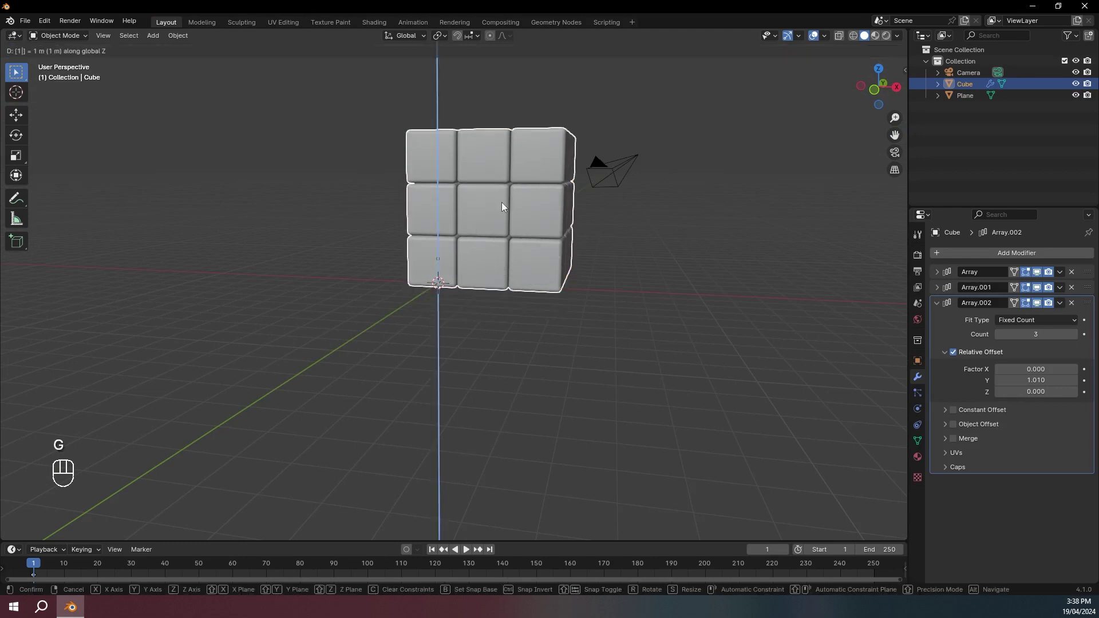
pyautogui.click(501, 203)
# Scale up the plane in two passes to form a large floor extending well beyond the cube.
pyautogui.moveTo(479, 326); pyautogui.dragTo(543, 321, button='middle')
pyautogui.click(434, 279)
pyautogui.click(447, 283)
pyautogui.press('s')
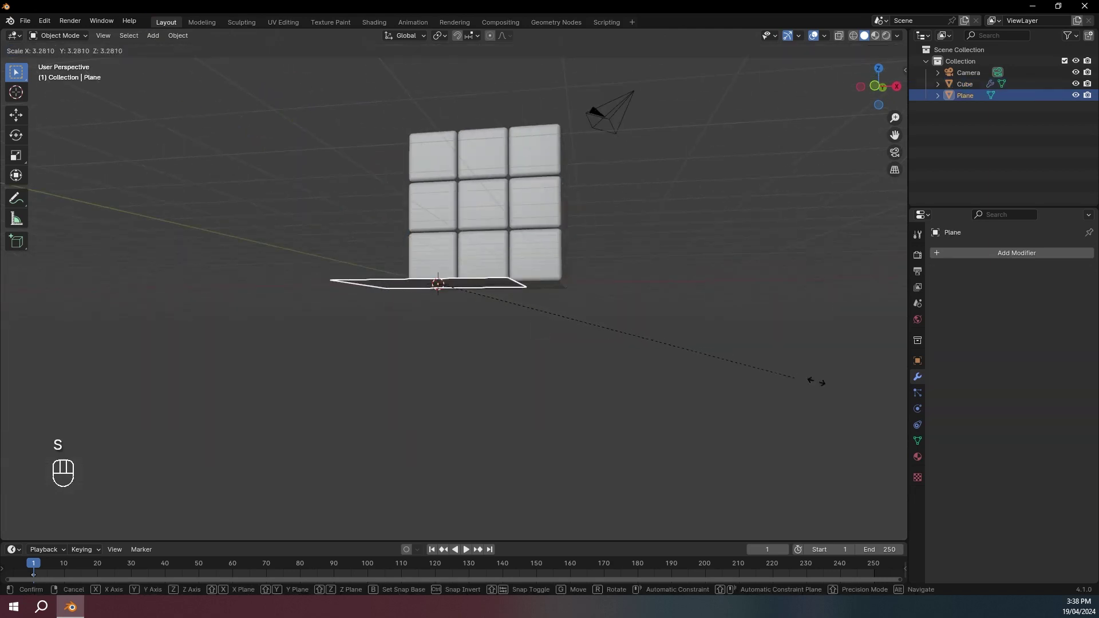
pyautogui.click(630, 444)
pyautogui.moveTo(630, 444); pyautogui.dragTo(648, 378, button='middle')
pyautogui.press('s')
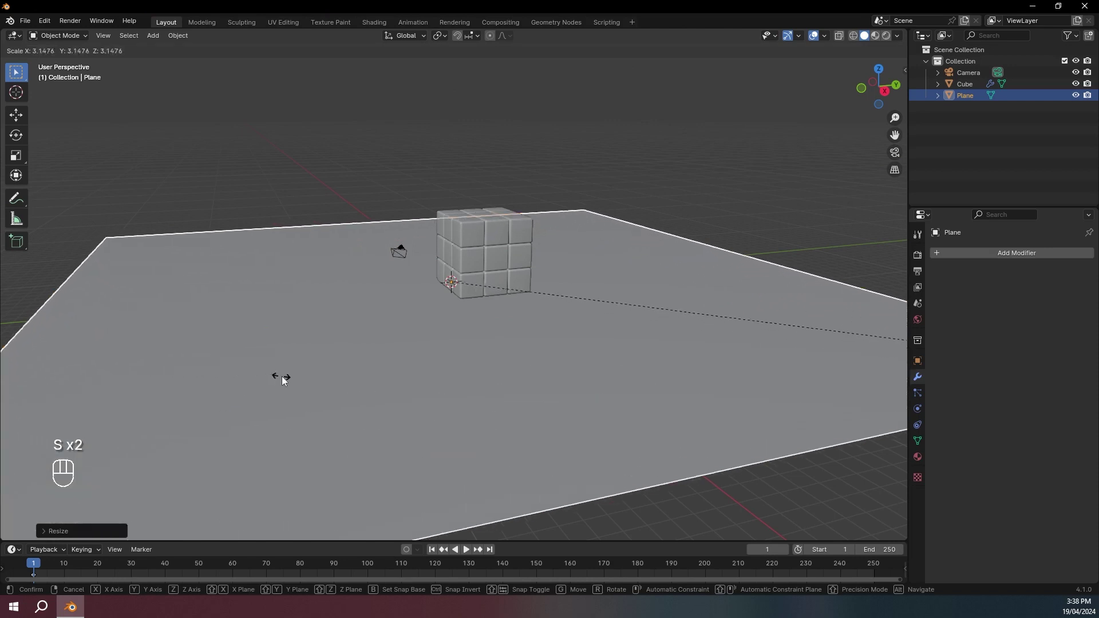
pyautogui.click(304, 382)
pyautogui.moveTo(304, 383); pyautogui.dragTo(448, 411, button='middle')
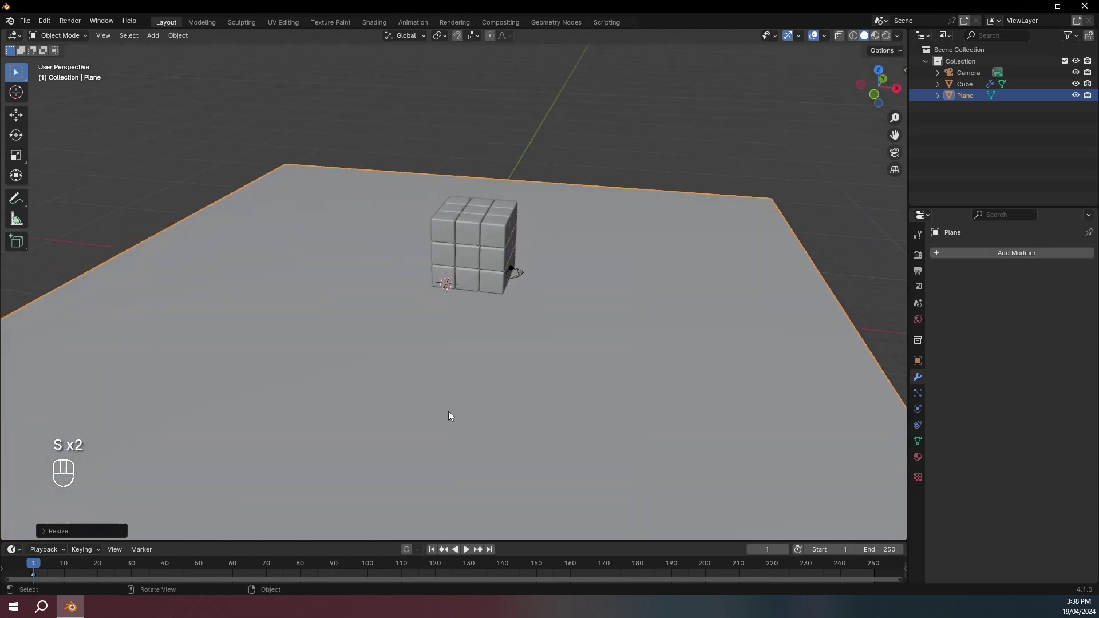
# Clear the camera's rotation and location, resetting it to the world origin.
pyautogui.click(512, 273)
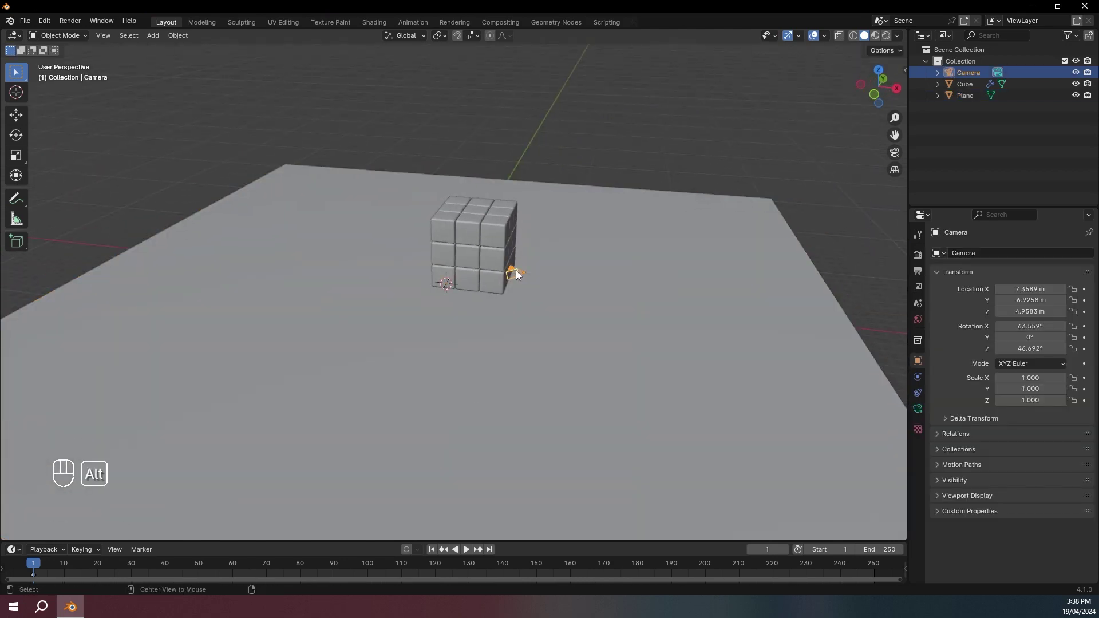
pyautogui.hotkey('alt', 'r')
pyautogui.hotkey('alt', 'g')
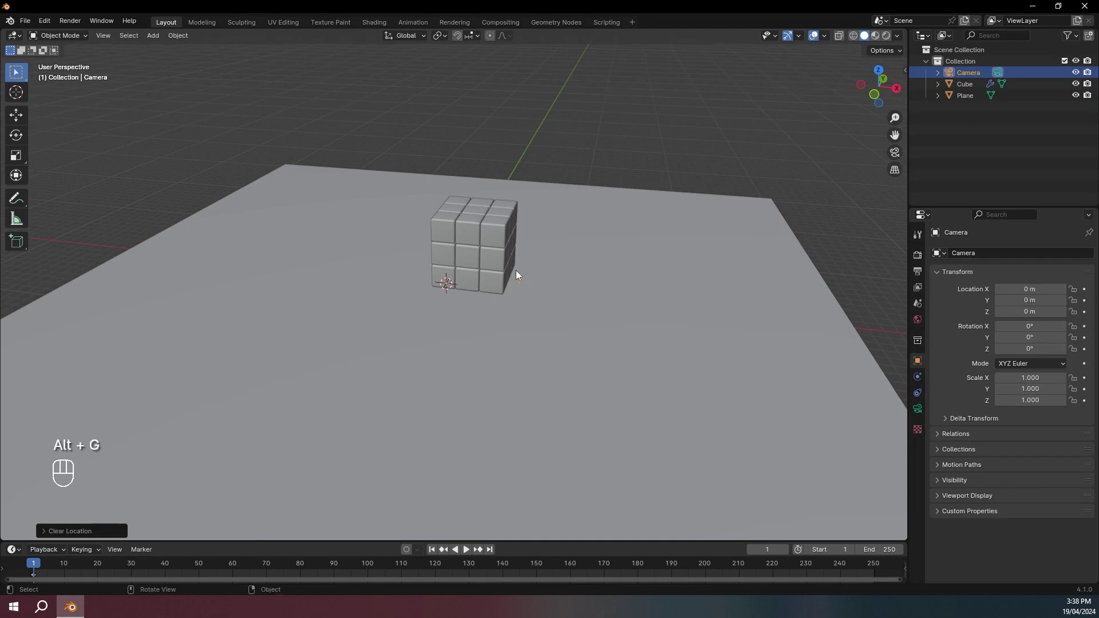
pyautogui.moveTo(516, 270); pyautogui.dragTo(420, 228, button='middle')
pyautogui.scroll(2, 491, 303)
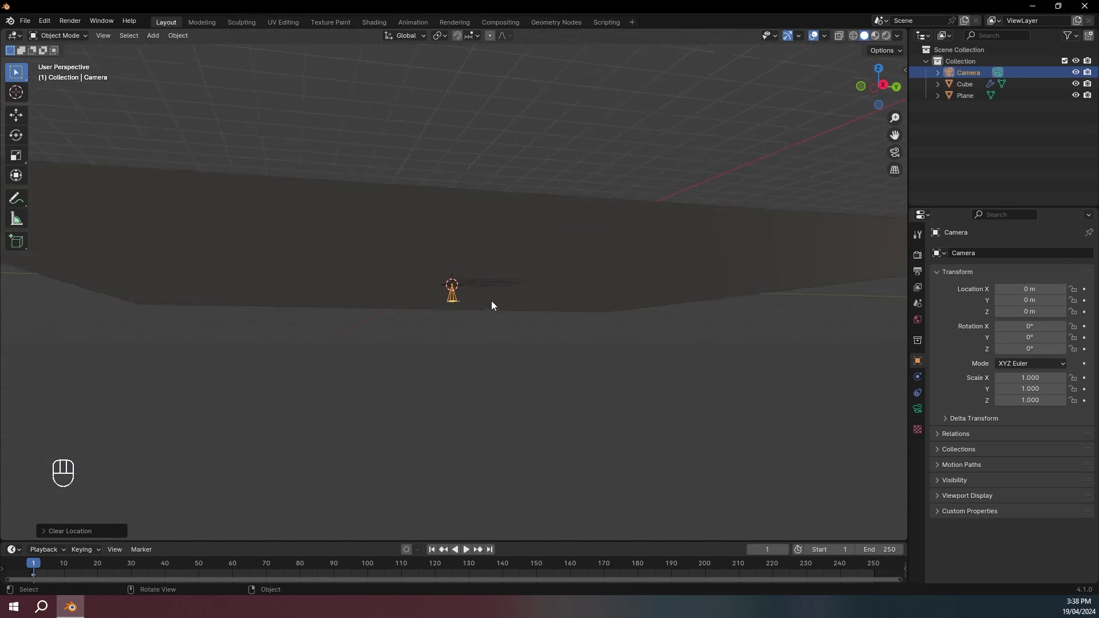
# Rotate the camera 90° about the global X axis.
pyautogui.press('r')
pyautogui.write('x')
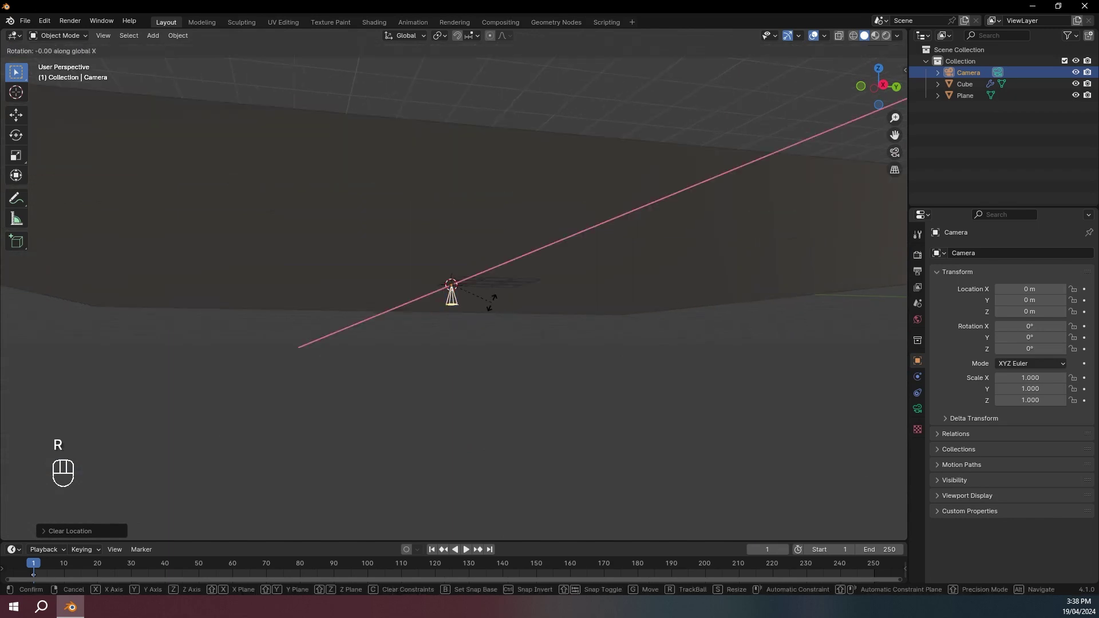
pyautogui.write('90')
pyautogui.press('Return')
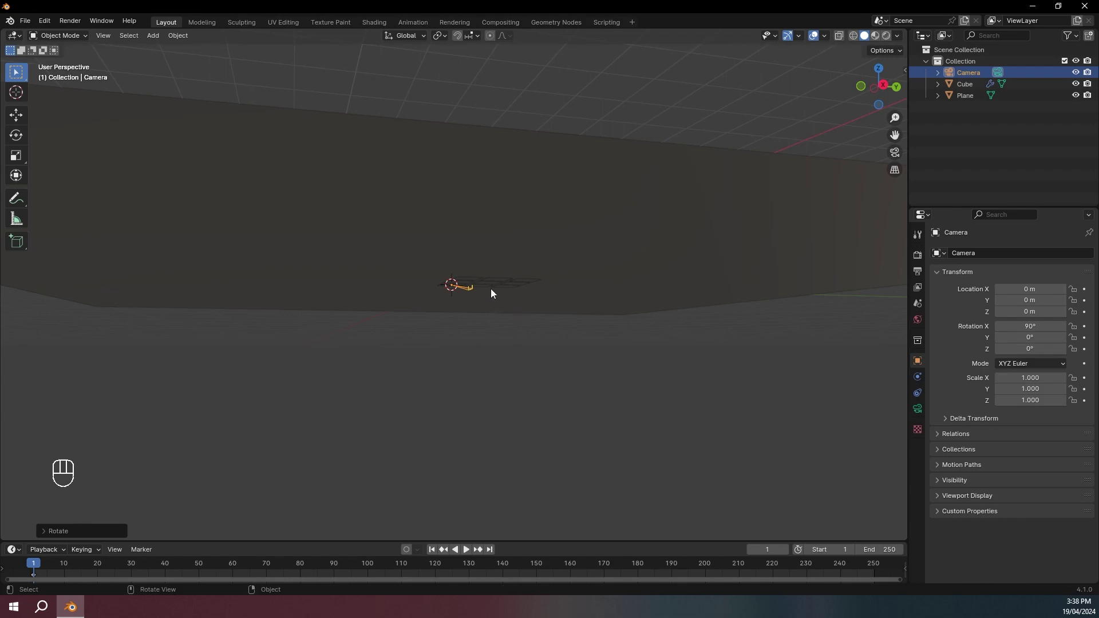
# Look through the camera, pull it back about 32 m along its local Z axis, and shift it to frame the whole Rubik's Cube.
pyautogui.scroll(3, 489, 279)
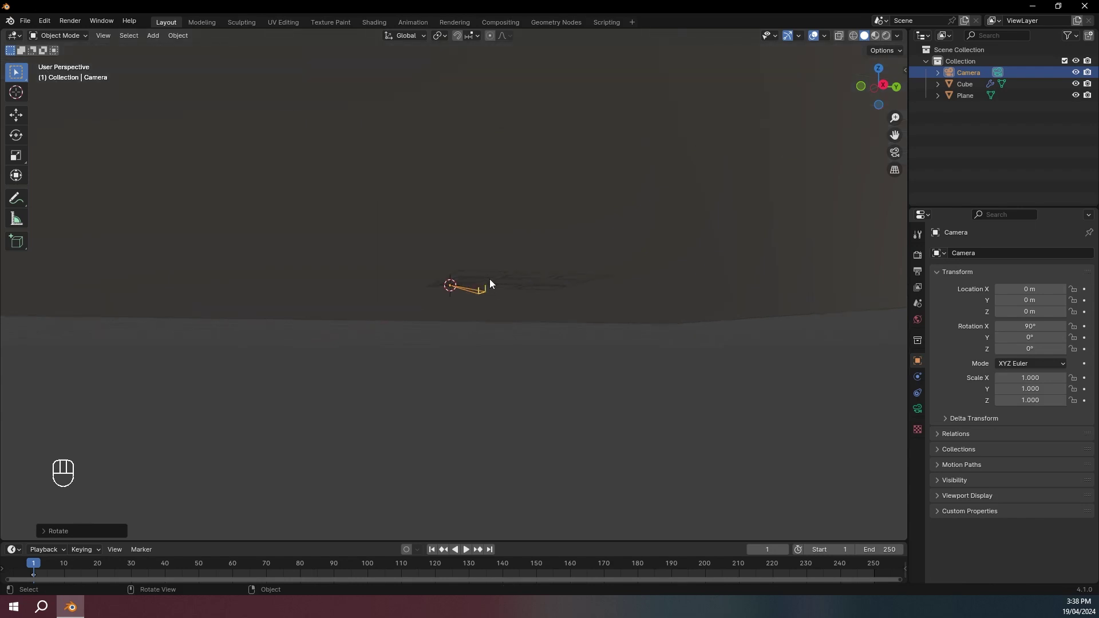
pyautogui.moveTo(419, 295); pyautogui.dragTo(534, 318, button='middle')
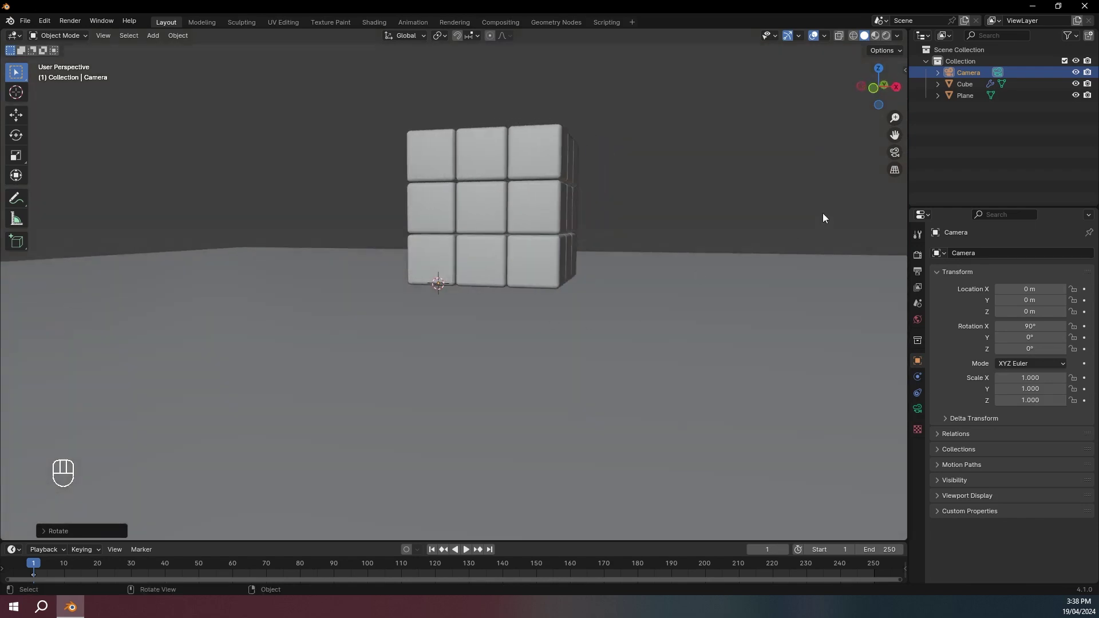
pyautogui.click(895, 152)
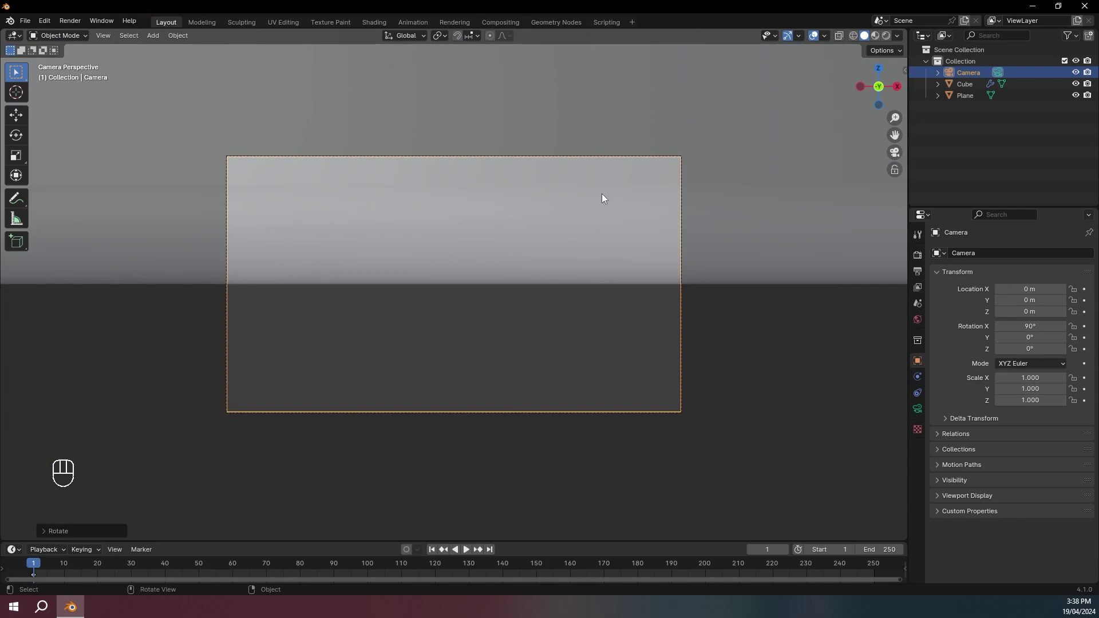
pyautogui.press('g')
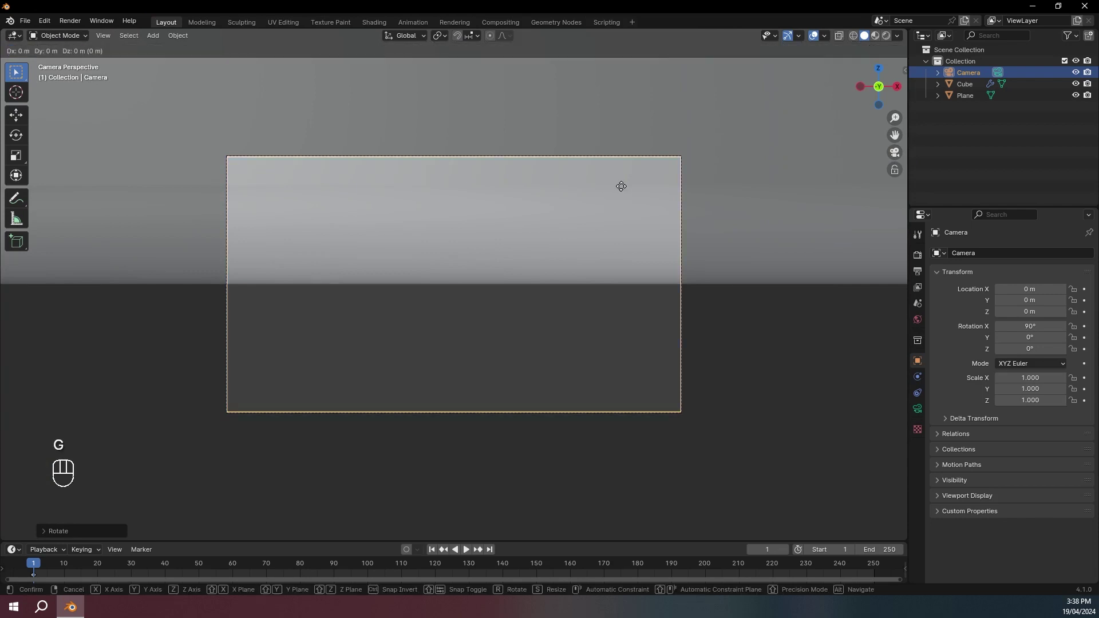
pyautogui.press('z')
pyautogui.press('z')
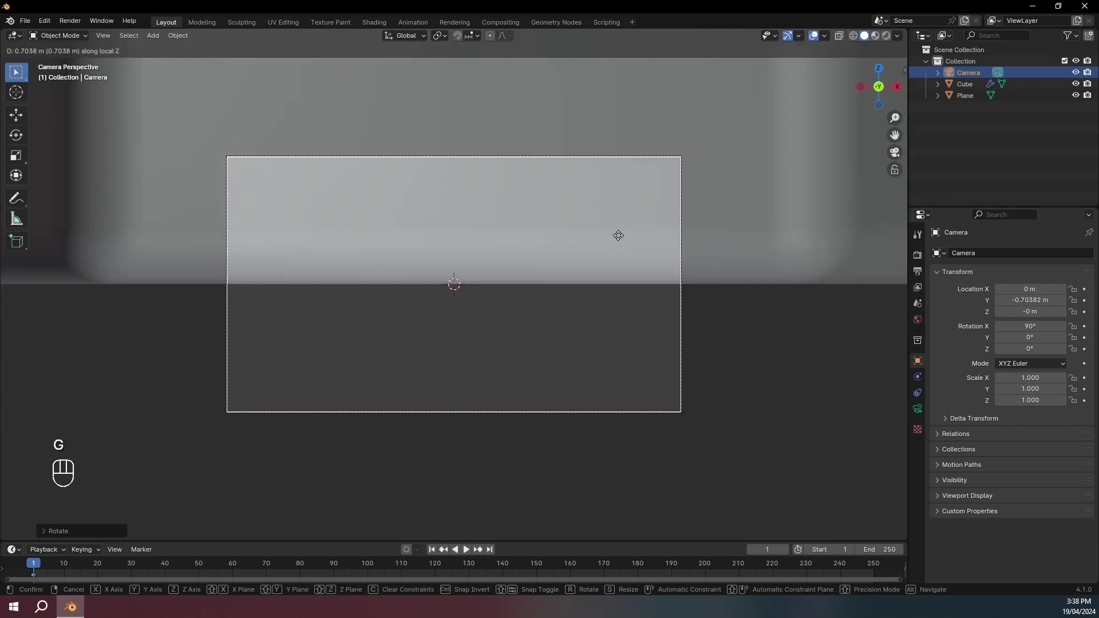
pyautogui.click(612, 482)
pyautogui.press('g')
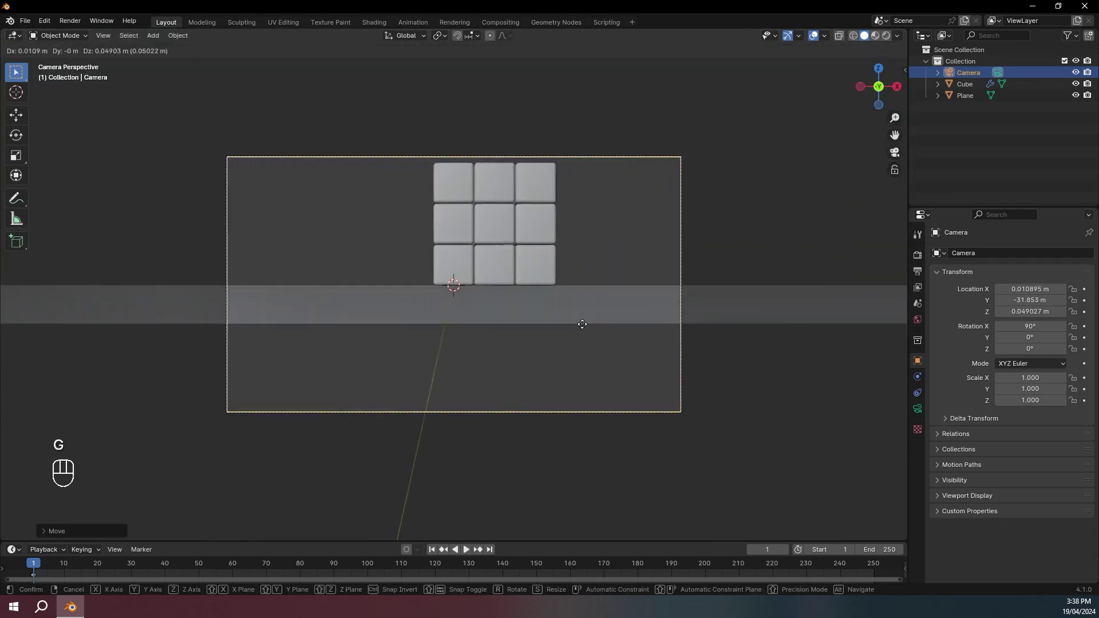
pyautogui.click(789, 61)
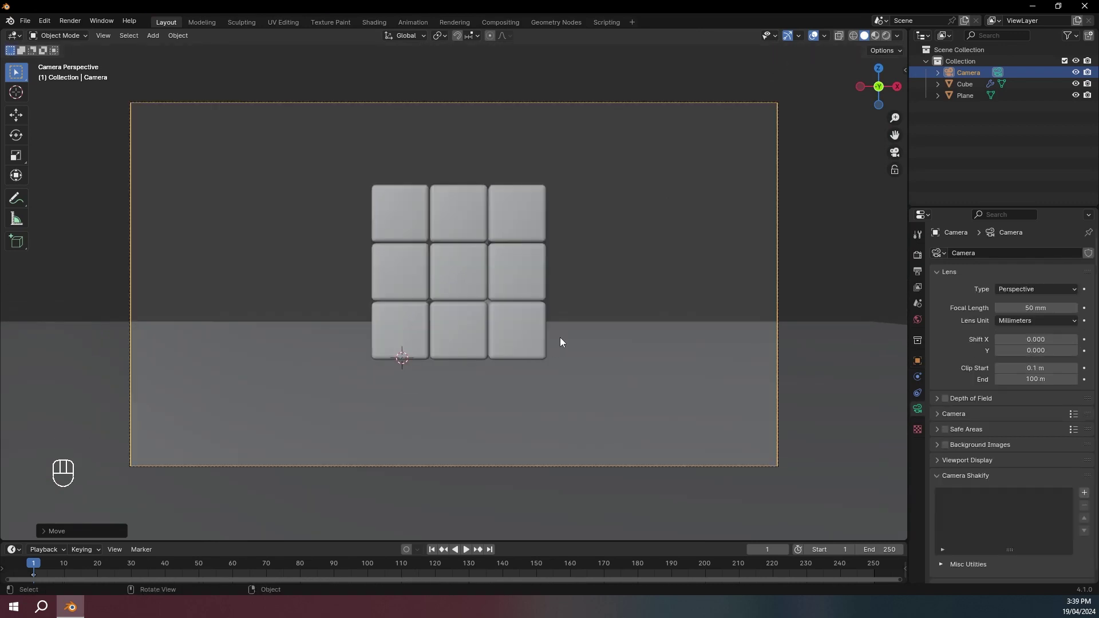
# Raise the camera along the global Z axis and tilt it down about X until the whole cube is back in frame.
pyautogui.press('g')
pyautogui.press('z')
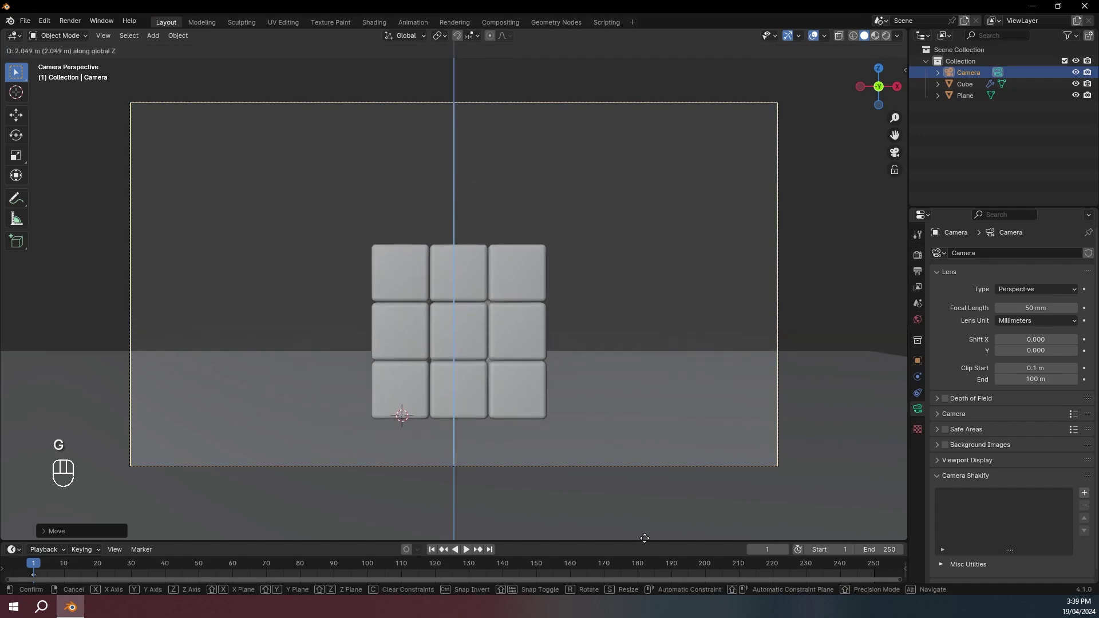
pyautogui.click(658, 128)
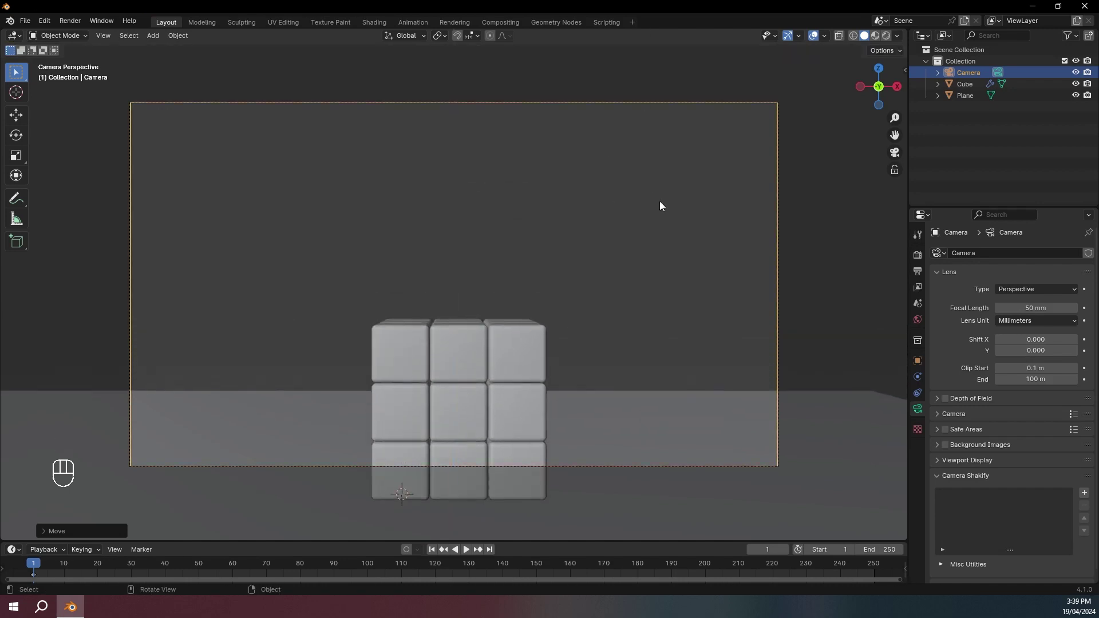
pyautogui.press('r')
pyautogui.press('x')
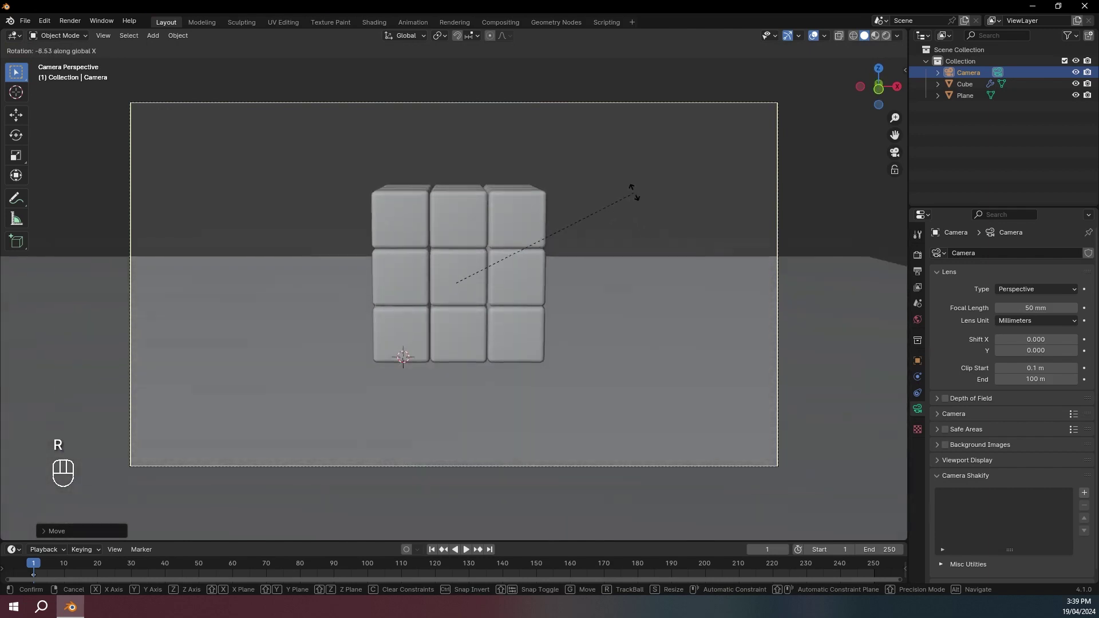
pyautogui.click(634, 205)
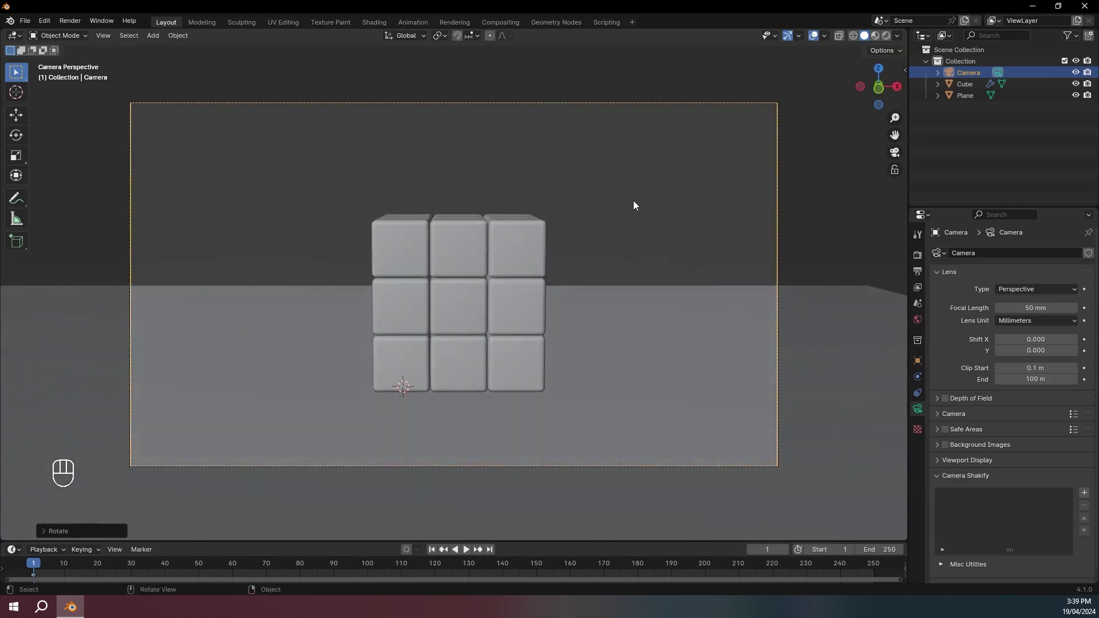
# Raise the camera further along Z and tilt it down about 9.6° more about X for a higher view of the cube.
pyautogui.press('g')
pyautogui.press('z')
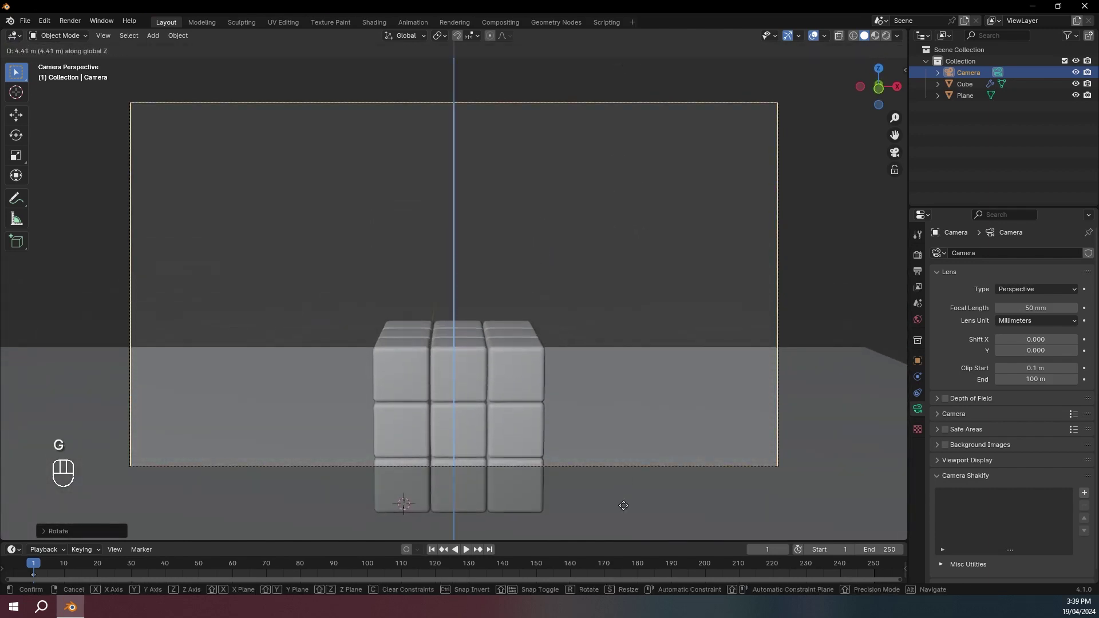
pyautogui.click(616, 262)
pyautogui.press('t')
pyautogui.press('t')
pyautogui.press('r')
pyautogui.press('x')
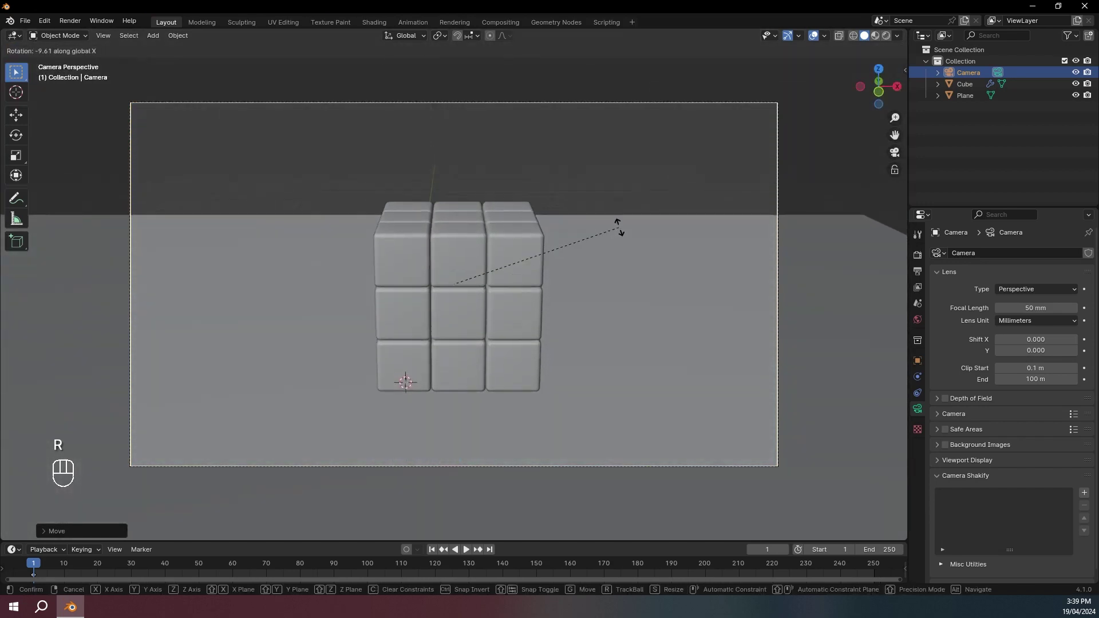
pyautogui.click(618, 227)
# Extrude the floor plane's far edge straight up along Z to form a tall back wall behind the cube.
pyautogui.click(599, 254)
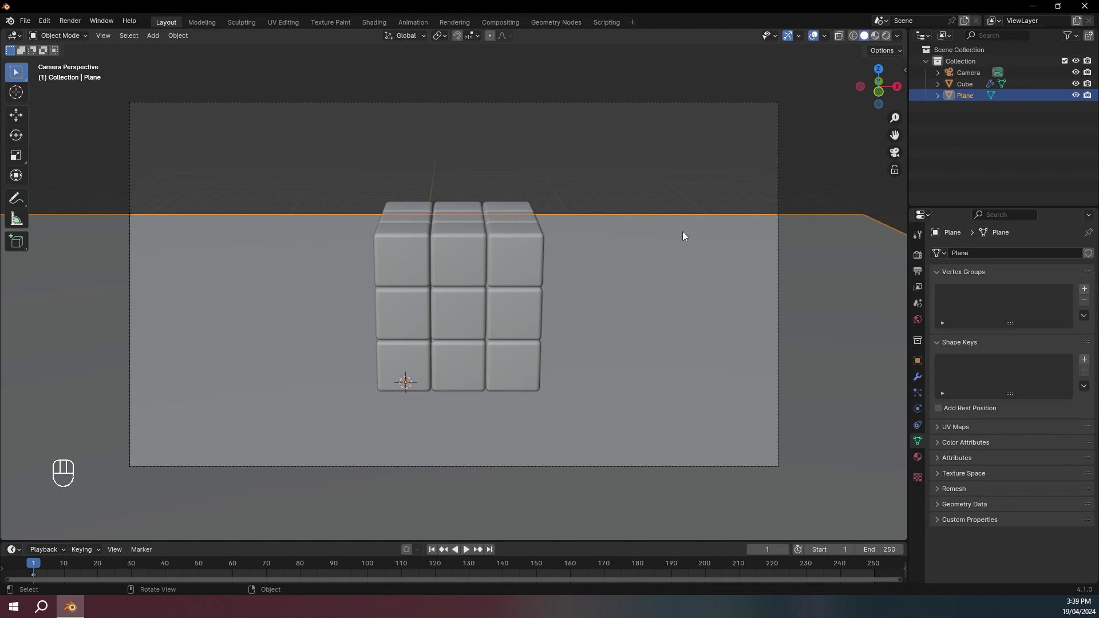
pyautogui.scroll(-3, 691, 231)
pyautogui.press('Tab')
pyautogui.moveTo(691, 231); pyautogui.dragTo(668, 232, button='middle')
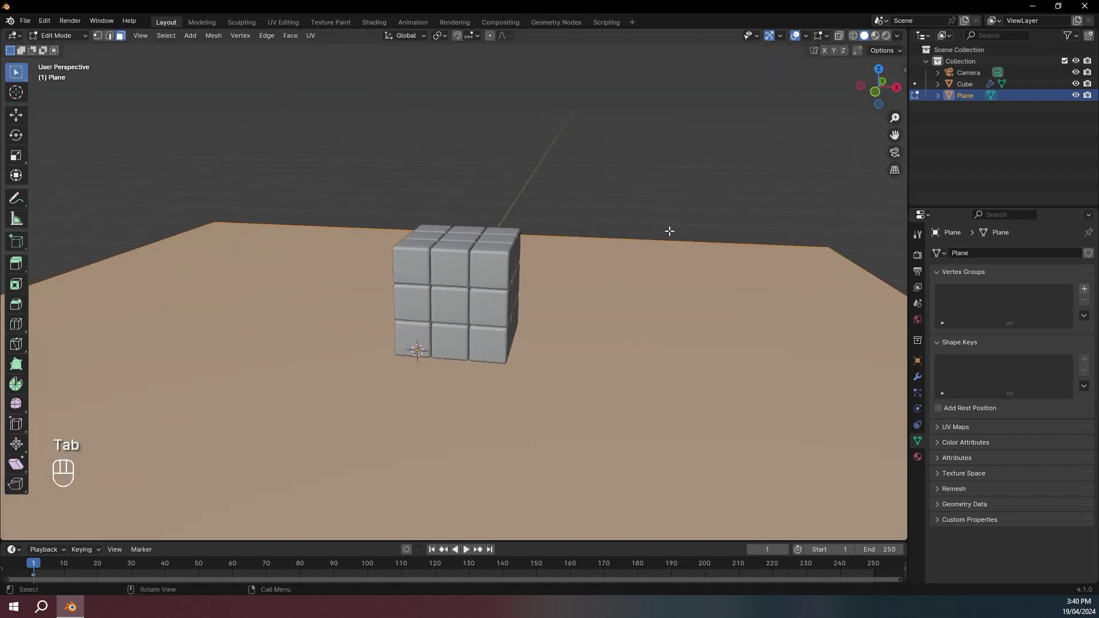
pyautogui.click(109, 36)
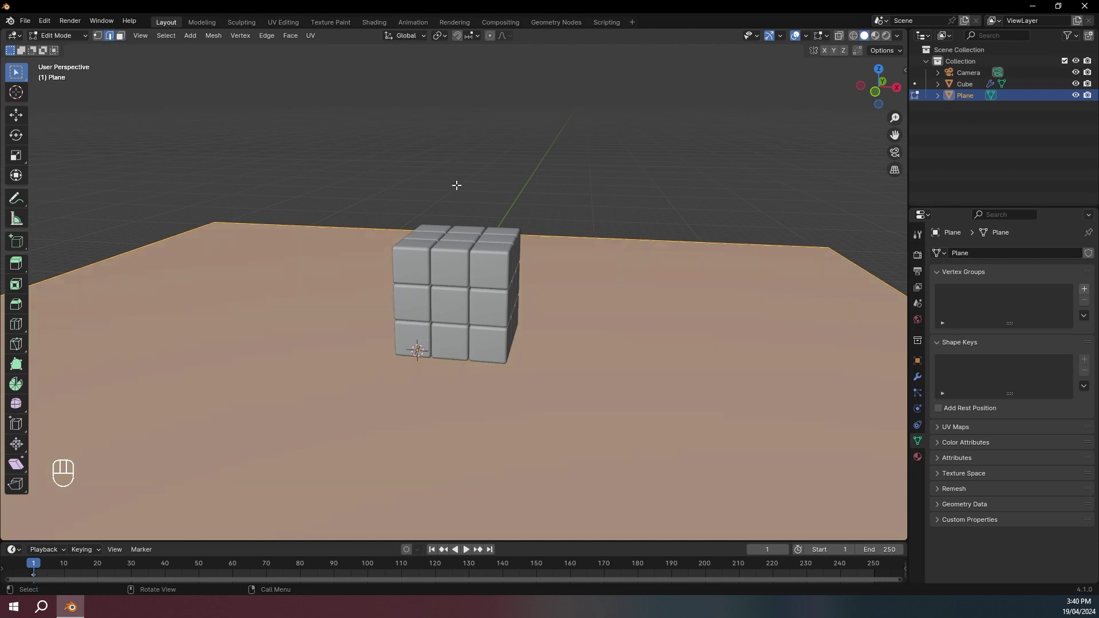
pyautogui.click(560, 235)
pyautogui.scroll(-3, 561, 236)
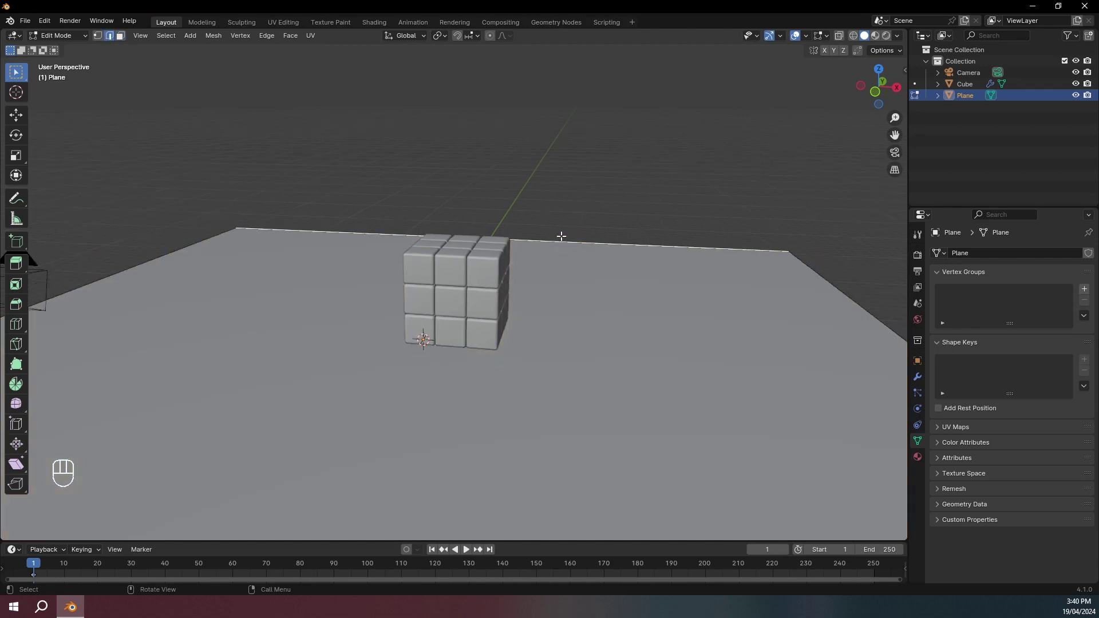
pyautogui.press('e')
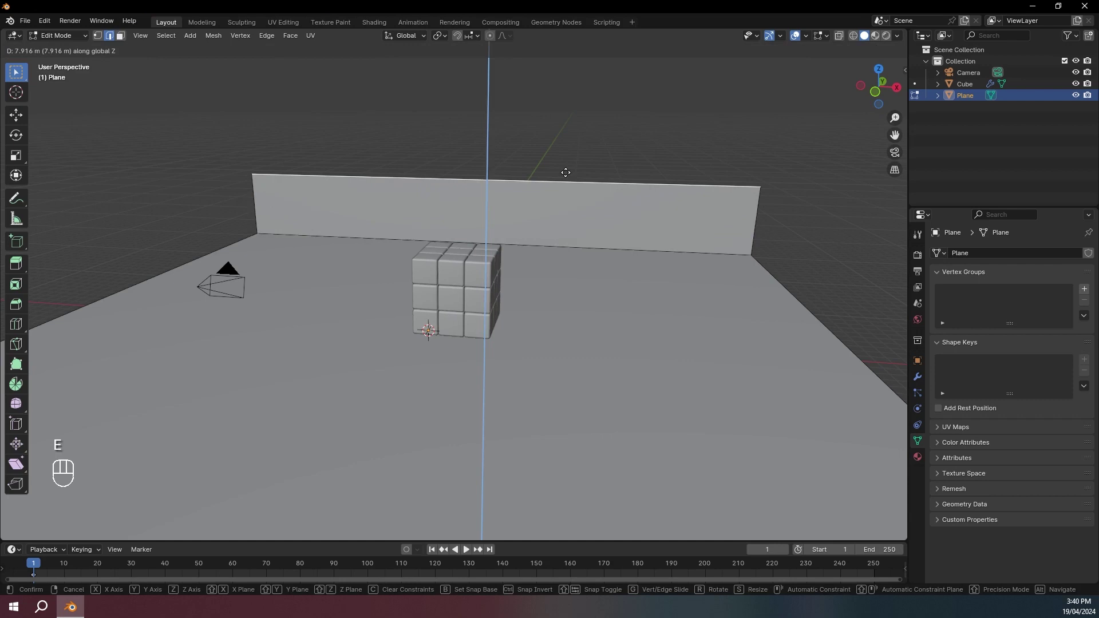
pyautogui.click(552, 499)
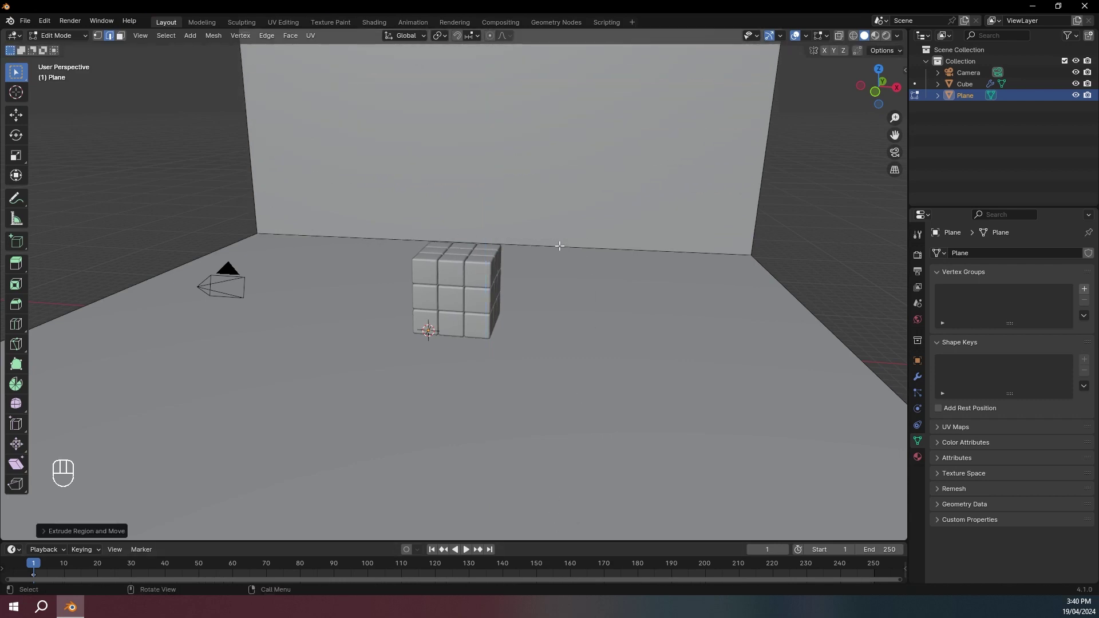
# Bevel the edge between the floor and the back wall into a wide curve with 11 segments.
pyautogui.click(562, 246)
pyautogui.hotkey('ctrl', 'b')
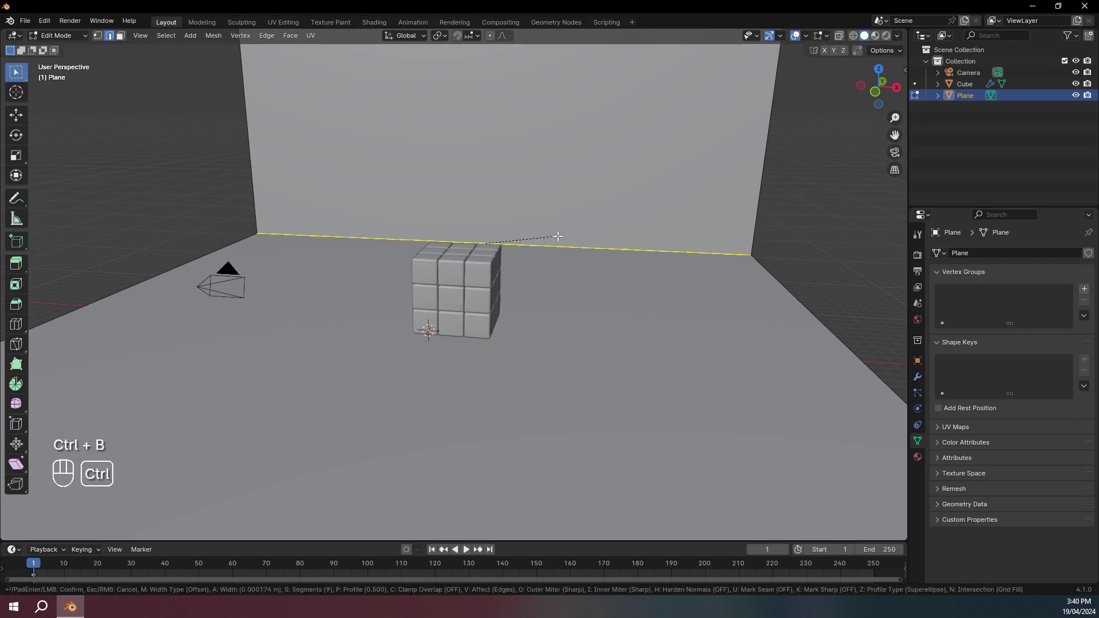
pyautogui.scroll(8, 572, 231)
pyautogui.scroll(4, 598, 222)
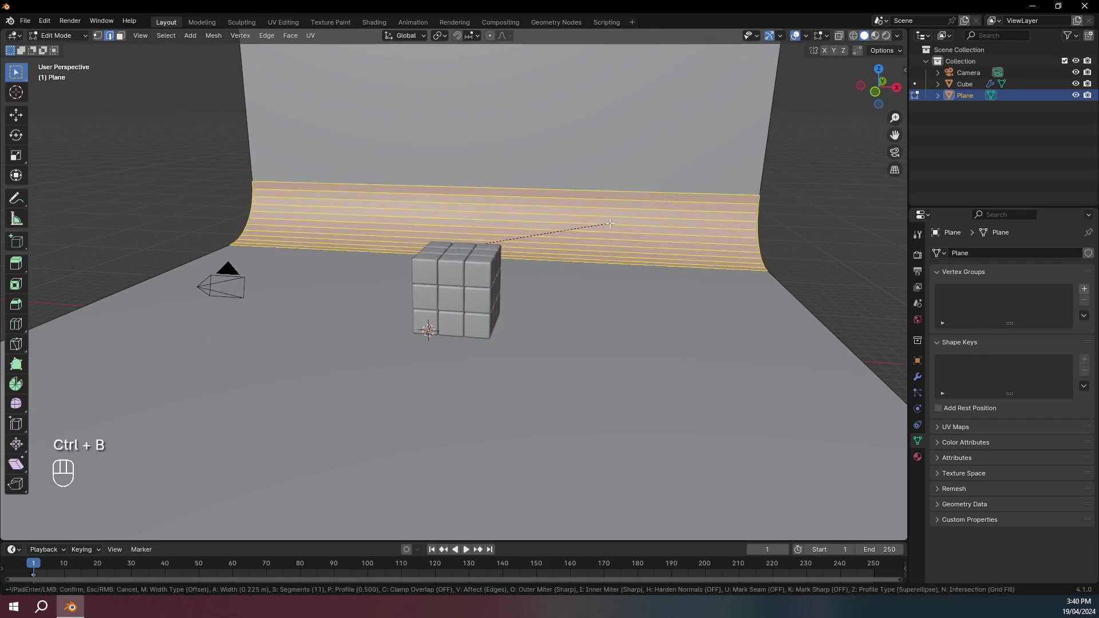
pyautogui.click(619, 226)
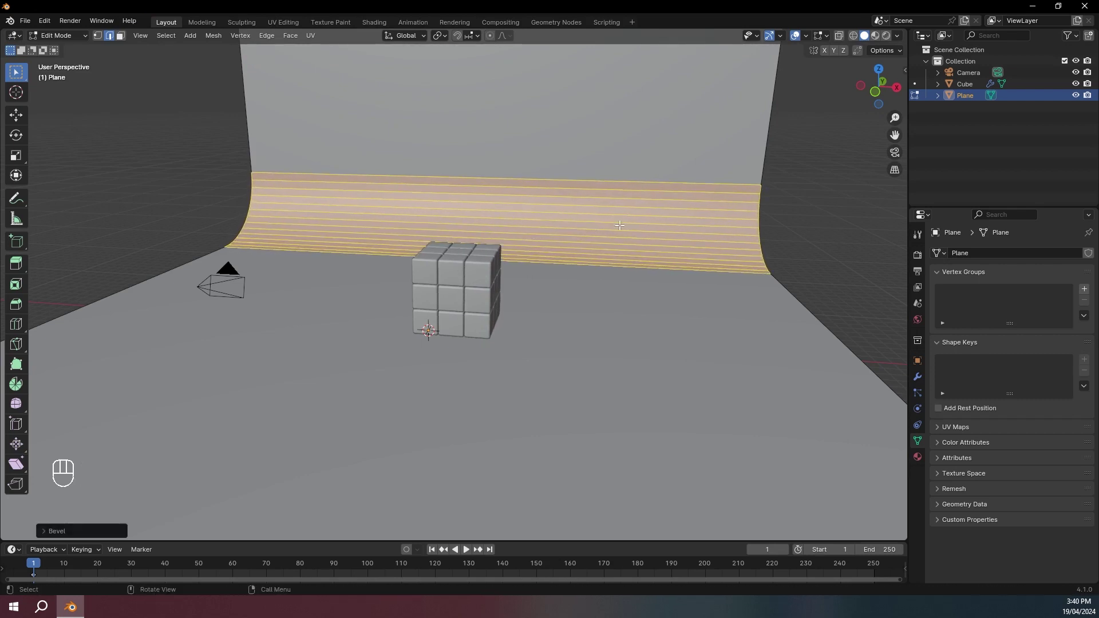
# Return the plane to Object Mode and apply Shade Smooth to the curved backdrop.
pyautogui.press('Tab')
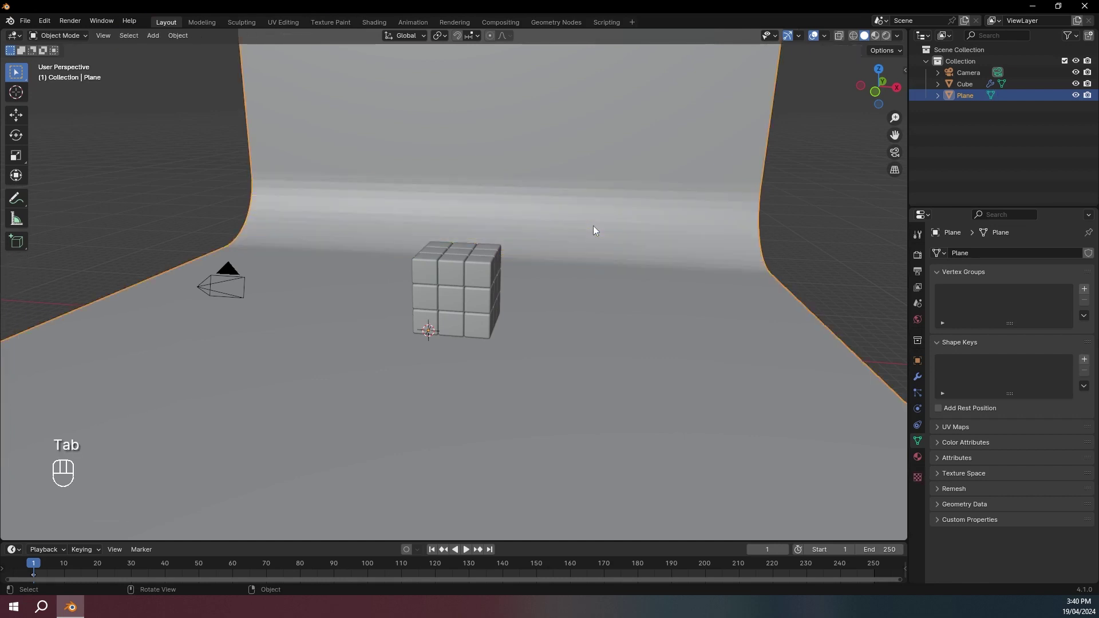
pyautogui.rightClick(593, 170)
pyautogui.click(593, 169)
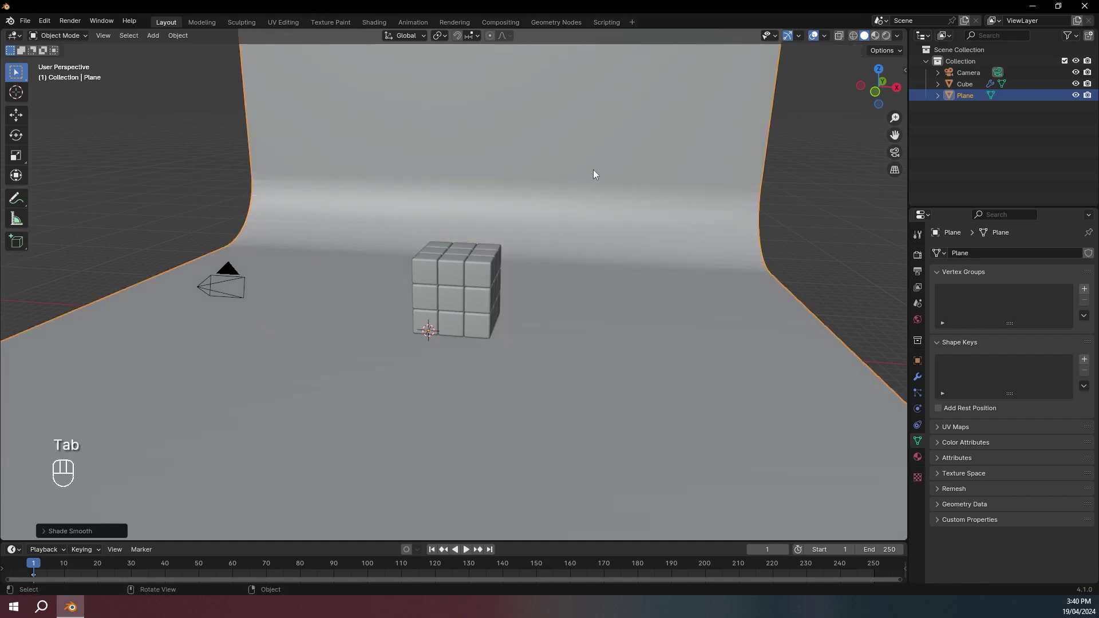
# In the camera view, rotate the Rubik's Cube about the Z axis in snapped increments until one corner faces the camera.
pyautogui.press('KP_0')
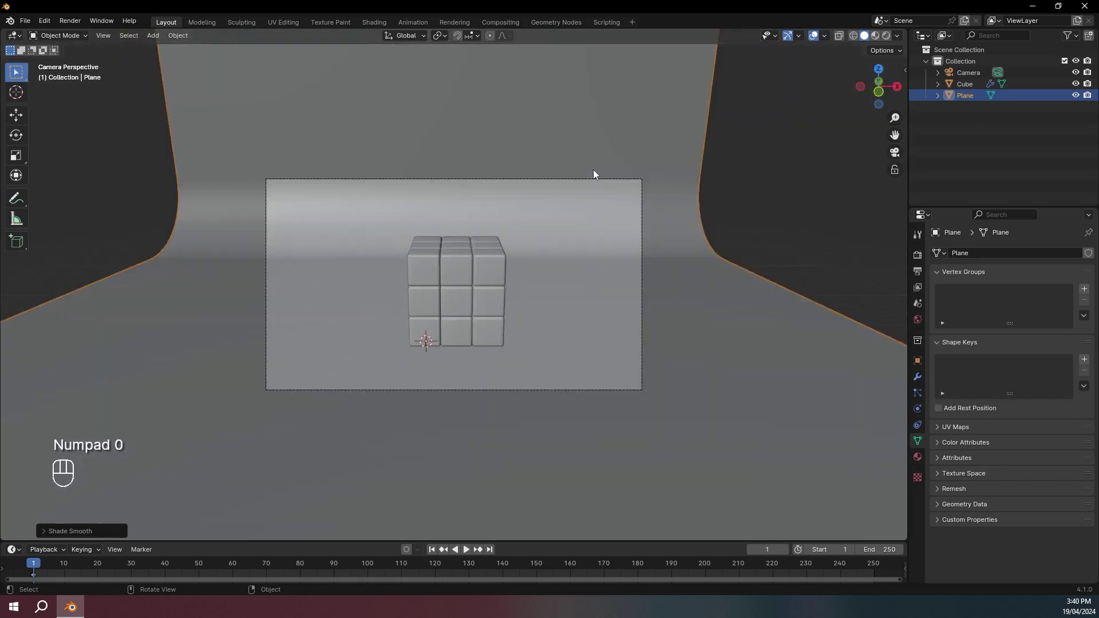
pyautogui.scroll(3, 551, 239)
pyautogui.click(506, 230)
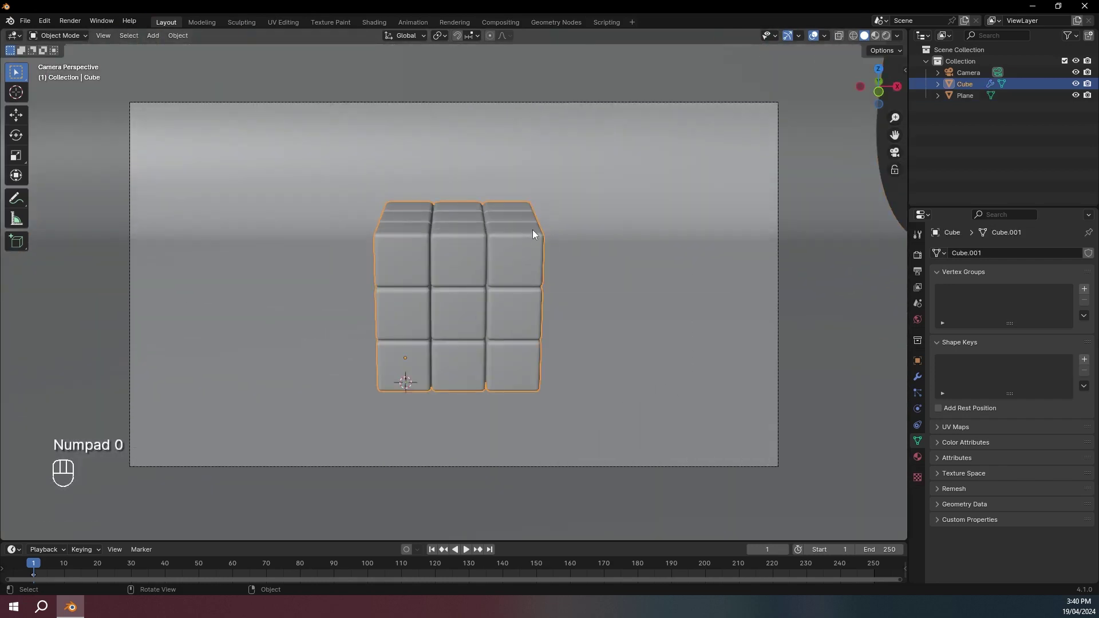
pyautogui.hotkey('ctrl', 'z')
pyautogui.press('r')
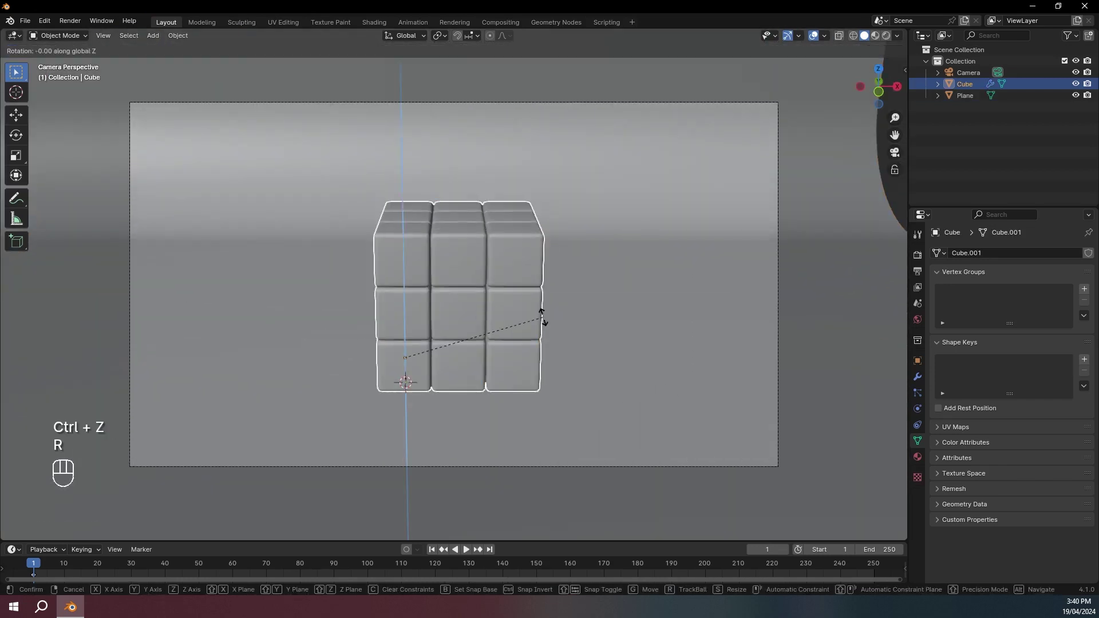
pyautogui.press('ctrl')
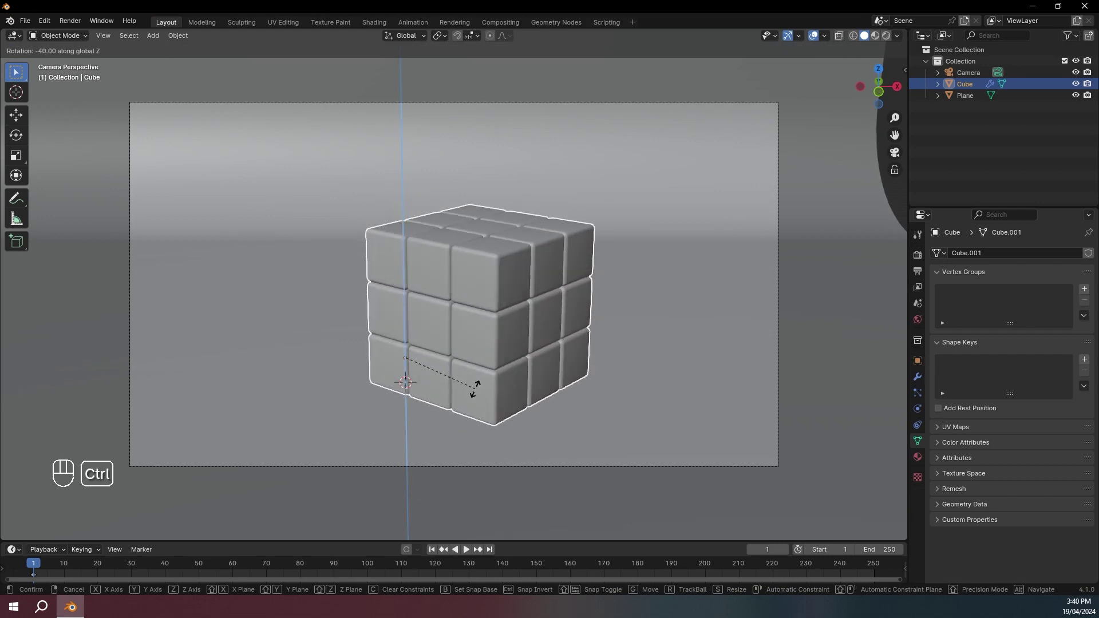
pyautogui.click(472, 390)
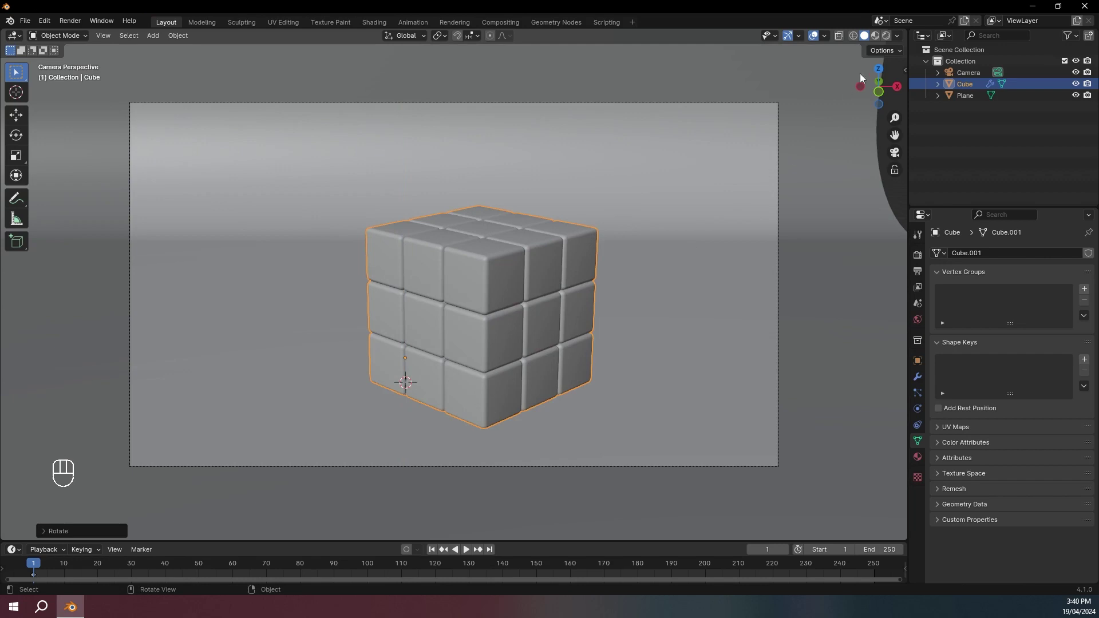
# Move the Rubik's Cube across the floor with Z locked, slightly back and toward negative X, to centre it in the camera frame.
pyautogui.press('g')
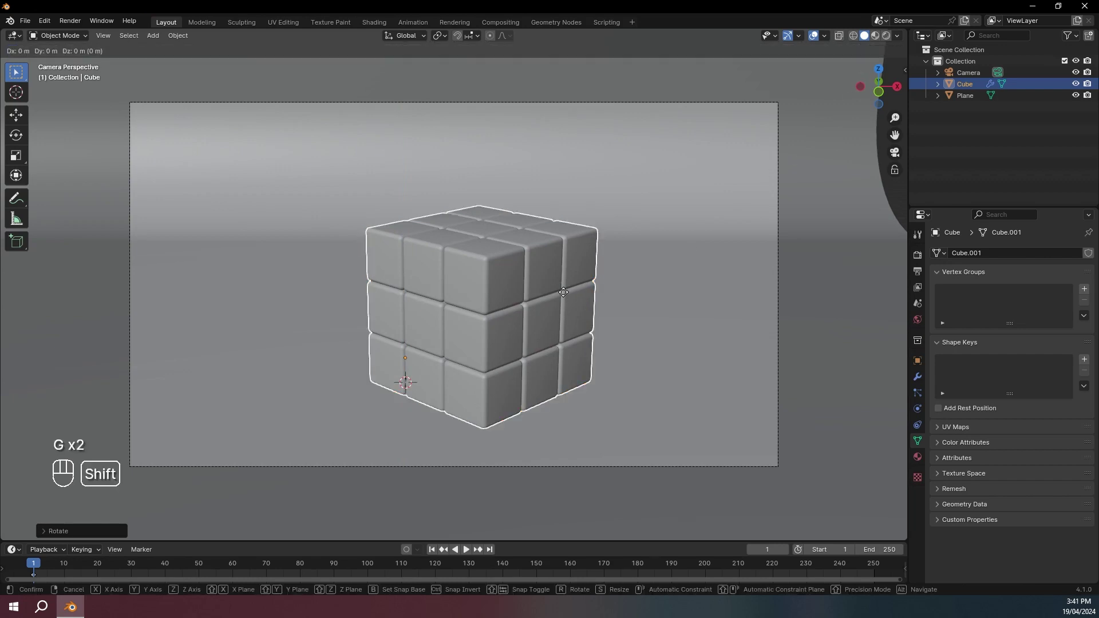
pyautogui.hotkey('shift', 'z')
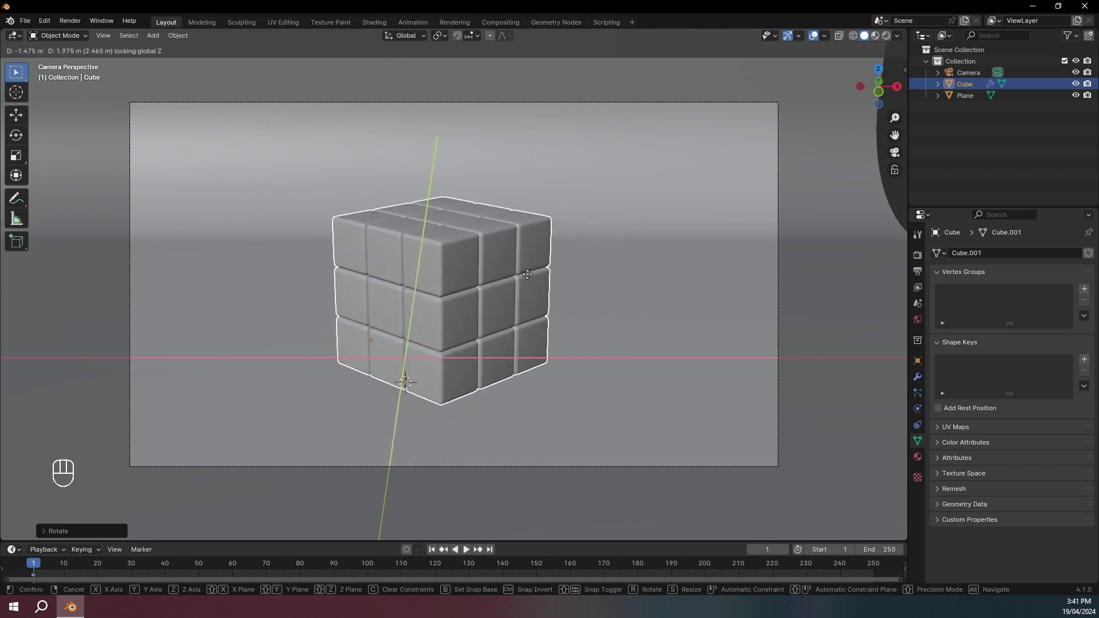
pyautogui.click(530, 276)
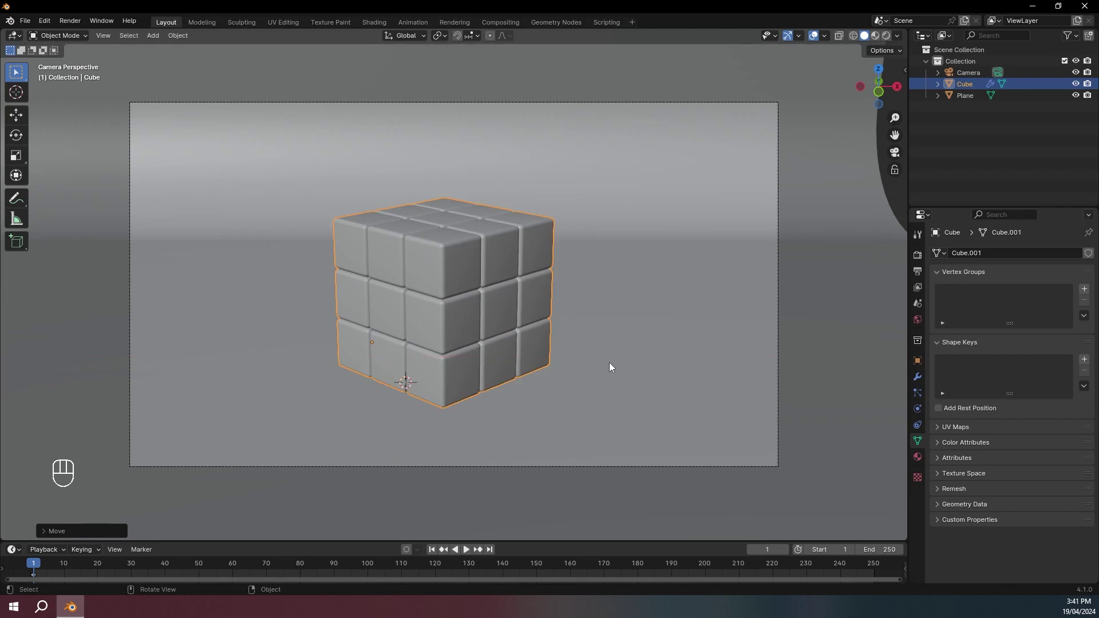
pyautogui.scroll(-2, 608, 366)
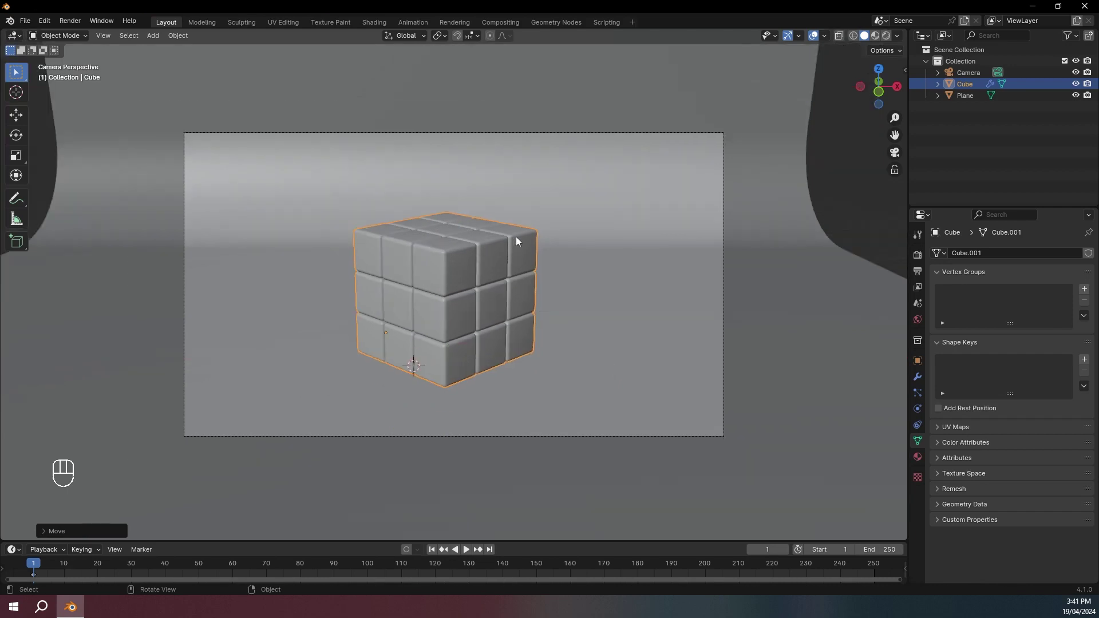
# Show the scene in rendered shading and add an area light.
pyautogui.click(885, 36)
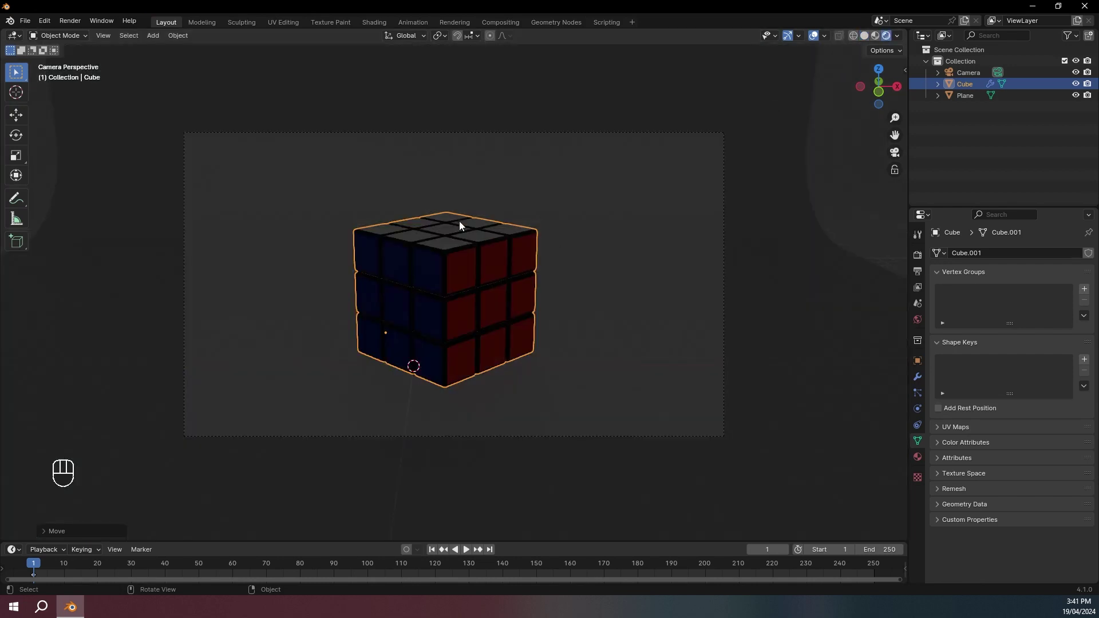
pyautogui.scroll(3, 459, 221)
pyautogui.hotkey('shift', 'a')
pyautogui.moveTo(422, 163)
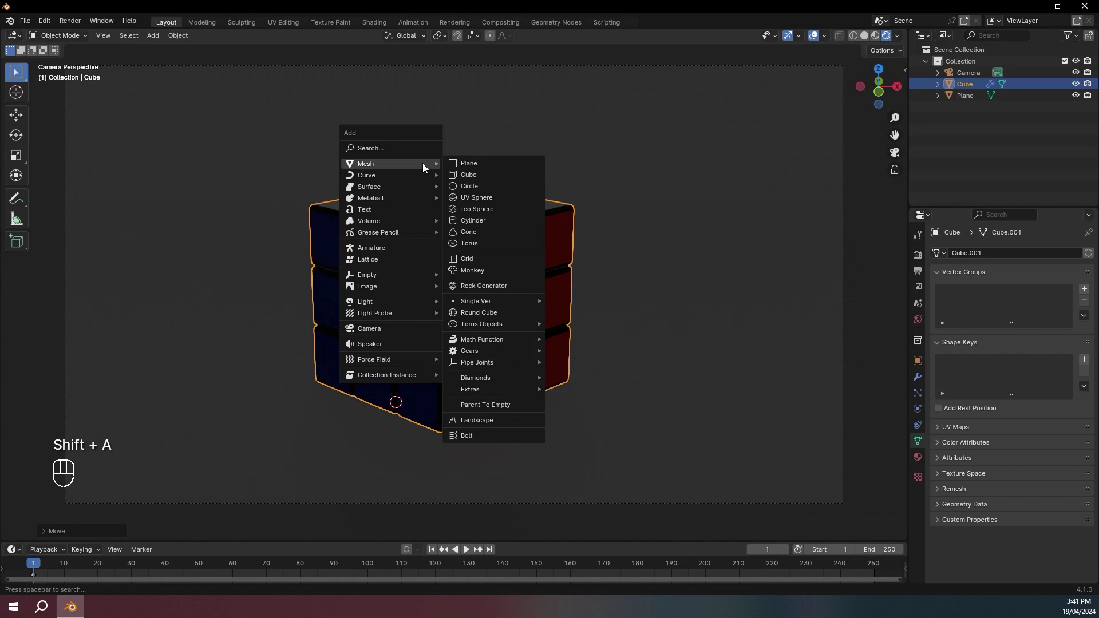
pyautogui.moveTo(403, 303)
pyautogui.click(473, 334)
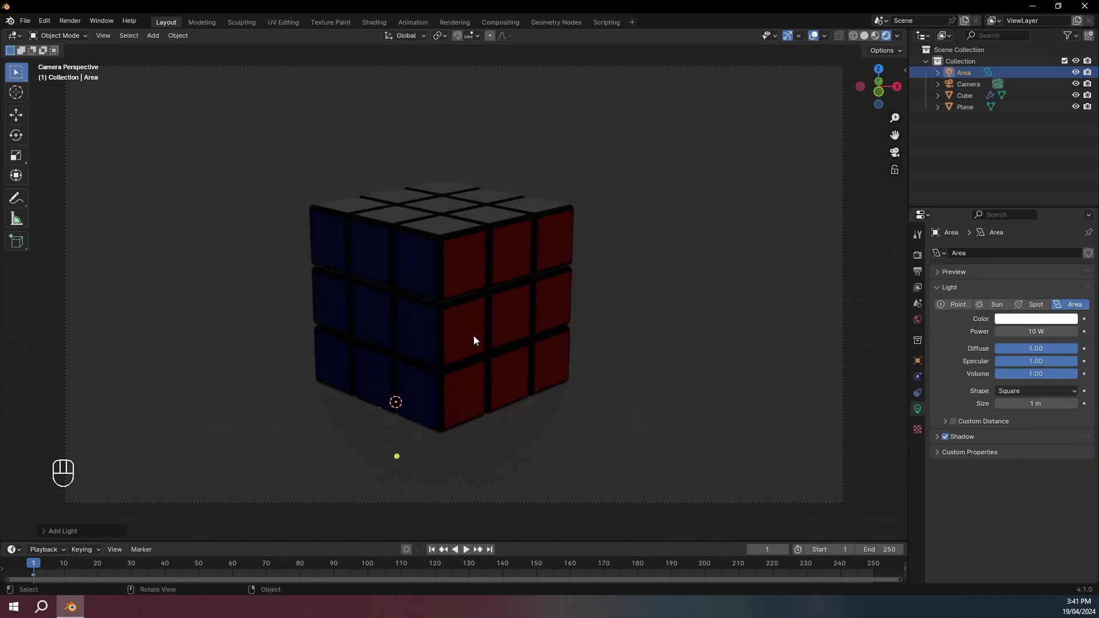
# Move the area light straight up along Z, high above the Rubik's Cube and beyond the camera frame.
pyautogui.scroll(-4, 474, 336)
pyautogui.press('g')
pyautogui.press('z')
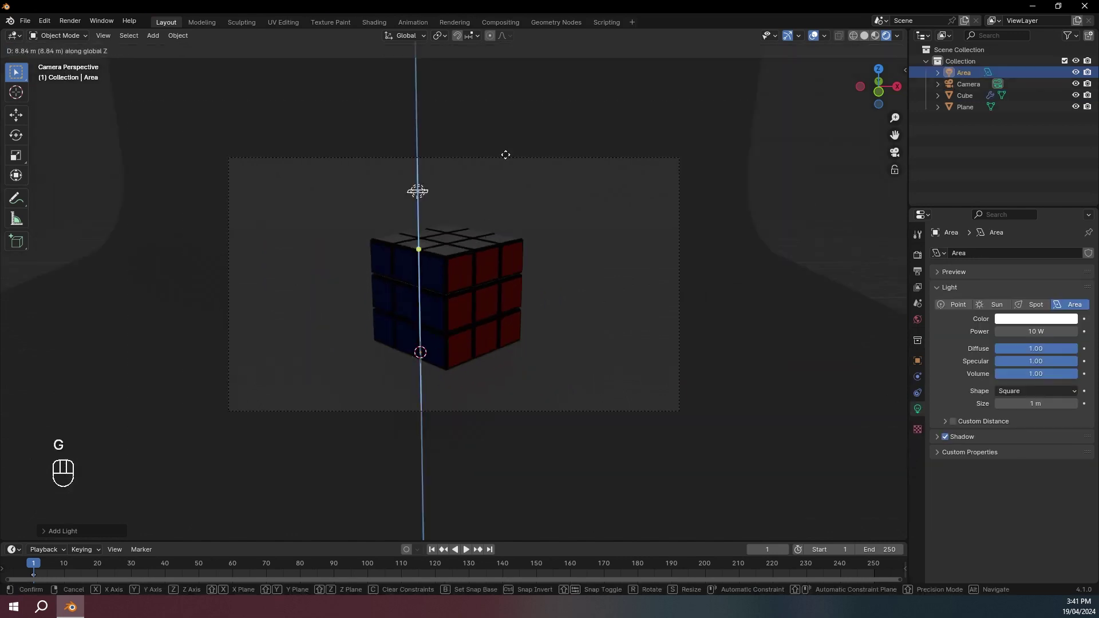
pyautogui.click(512, 44)
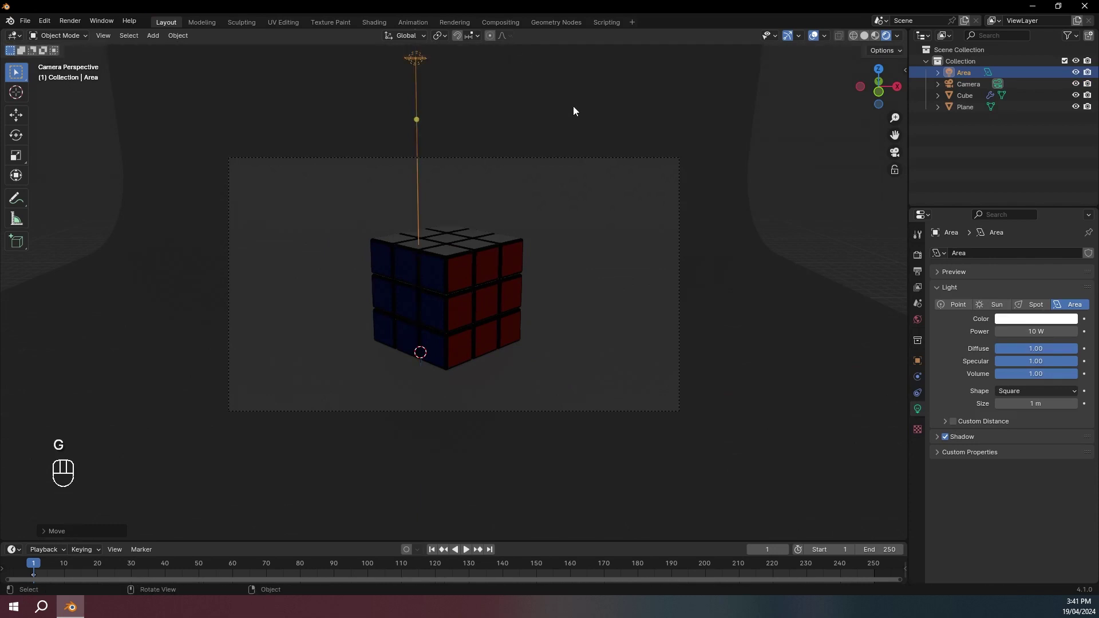
# Scale the area light up to wider than the cube and raise its power to 813.5 W.
pyautogui.press('s')
pyautogui.click(803, 235)
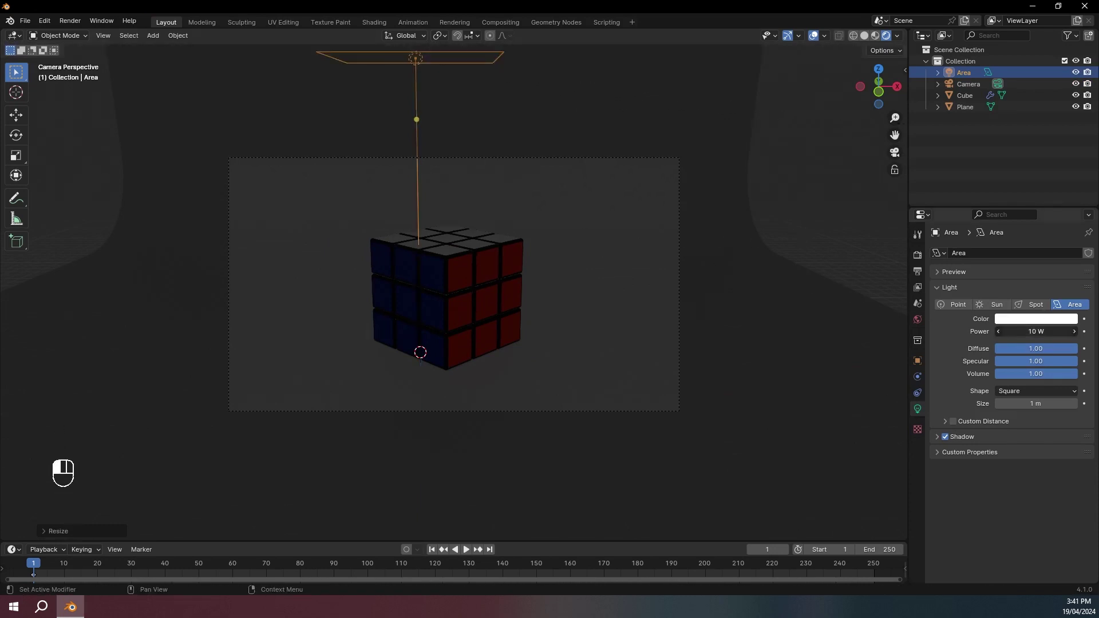
pyautogui.moveTo(1036, 331); pyautogui.dragTo(1046, 335)
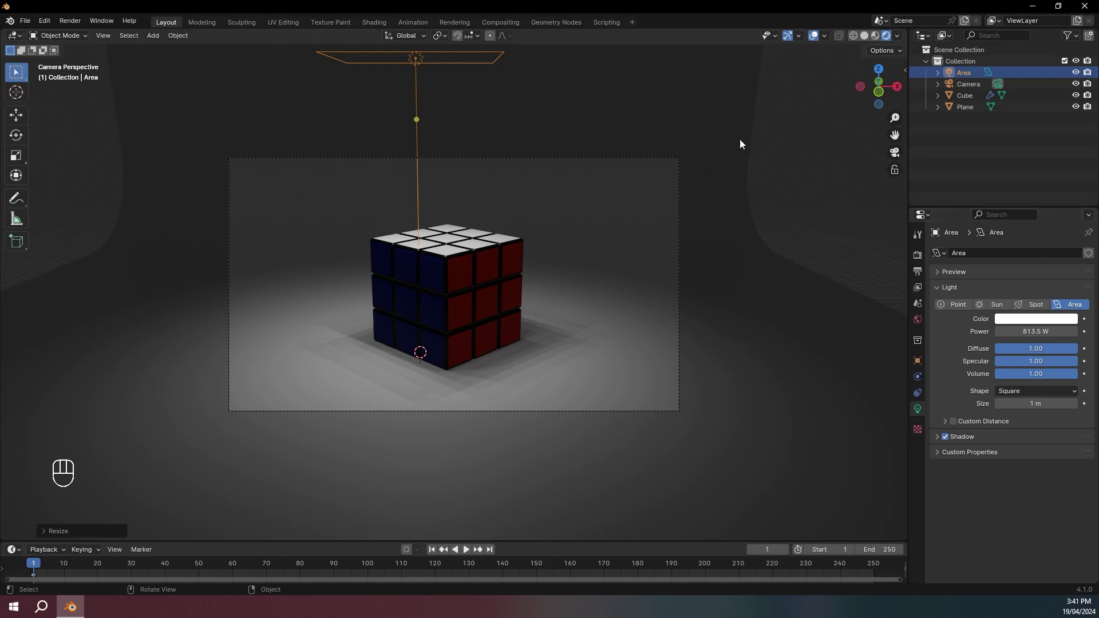
# In top view, centre the area light over the Rubik's Cube and enlarge it slightly.
pyautogui.click(876, 67)
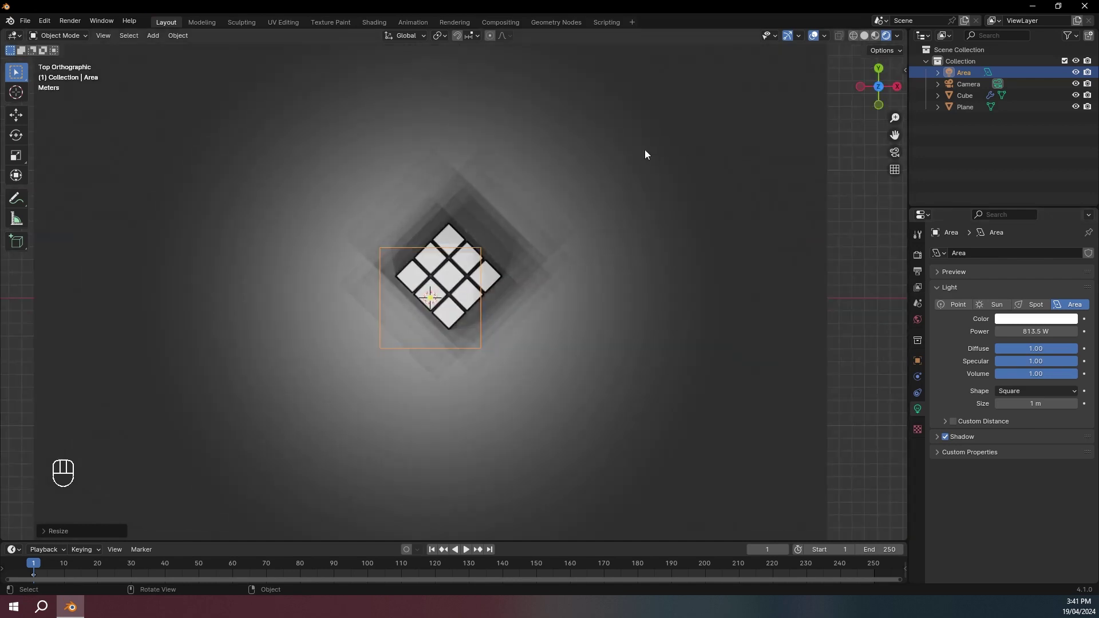
pyautogui.press('g')
pyautogui.click(667, 128)
pyautogui.press('s')
pyautogui.click(746, 134)
pyautogui.moveTo(771, 203); pyautogui.dragTo(781, 107, button='middle')
# Duplicate the overhead area light to the front of the cube and tilt the copy about X to aim it at the cube.
pyautogui.click(879, 68)
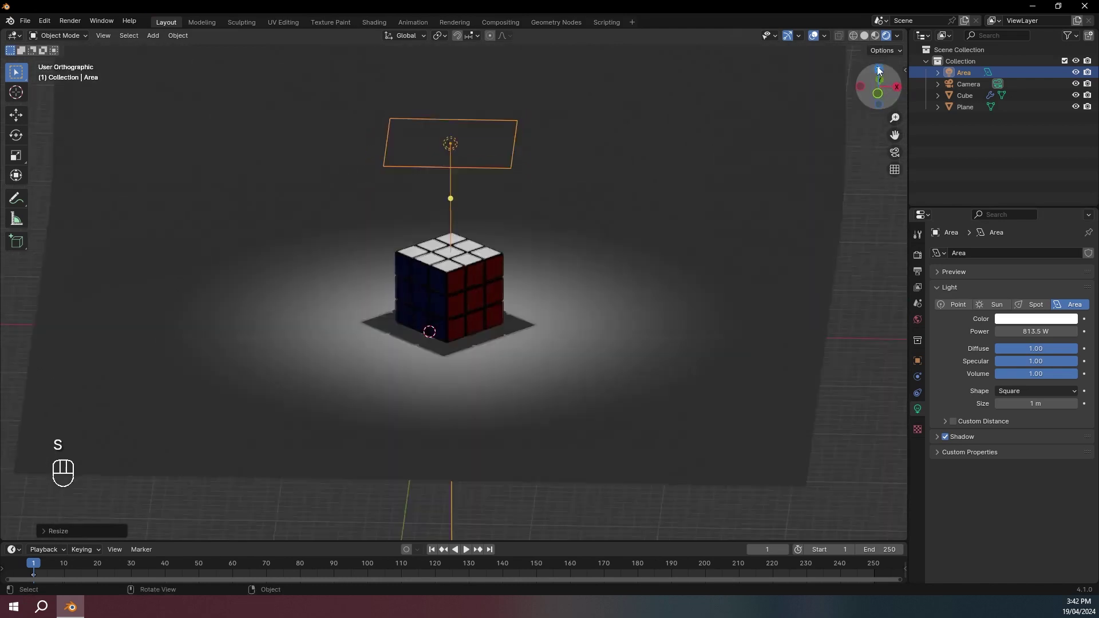
pyautogui.hotkey('shift', 'd')
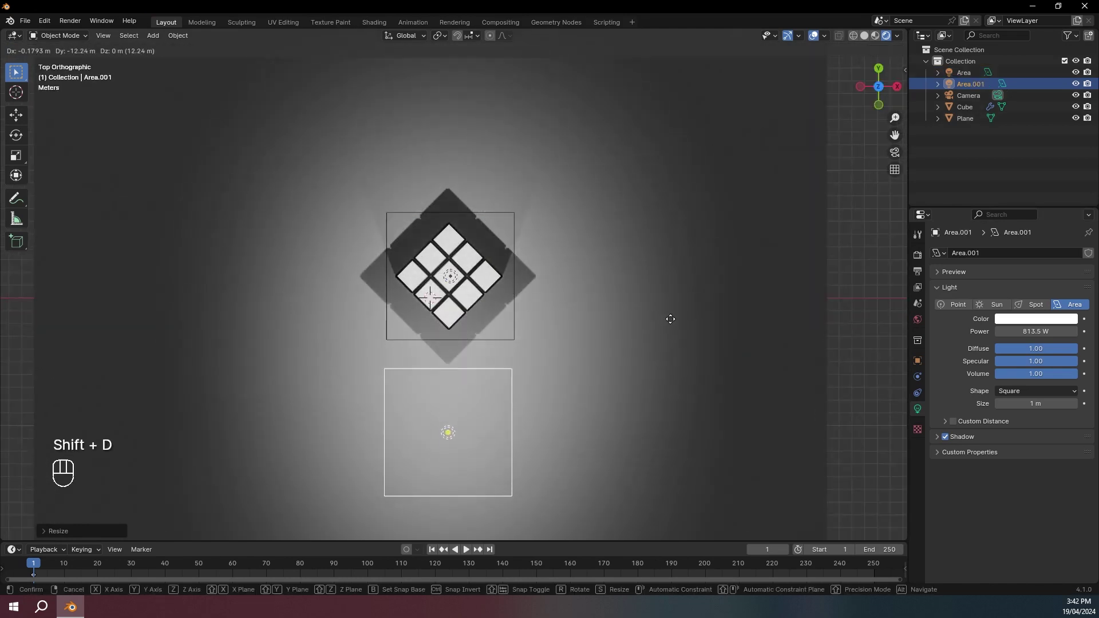
pyautogui.click(671, 344)
pyautogui.moveTo(671, 344); pyautogui.dragTo(772, 171, button='middle')
pyautogui.press('r')
pyautogui.press('x')
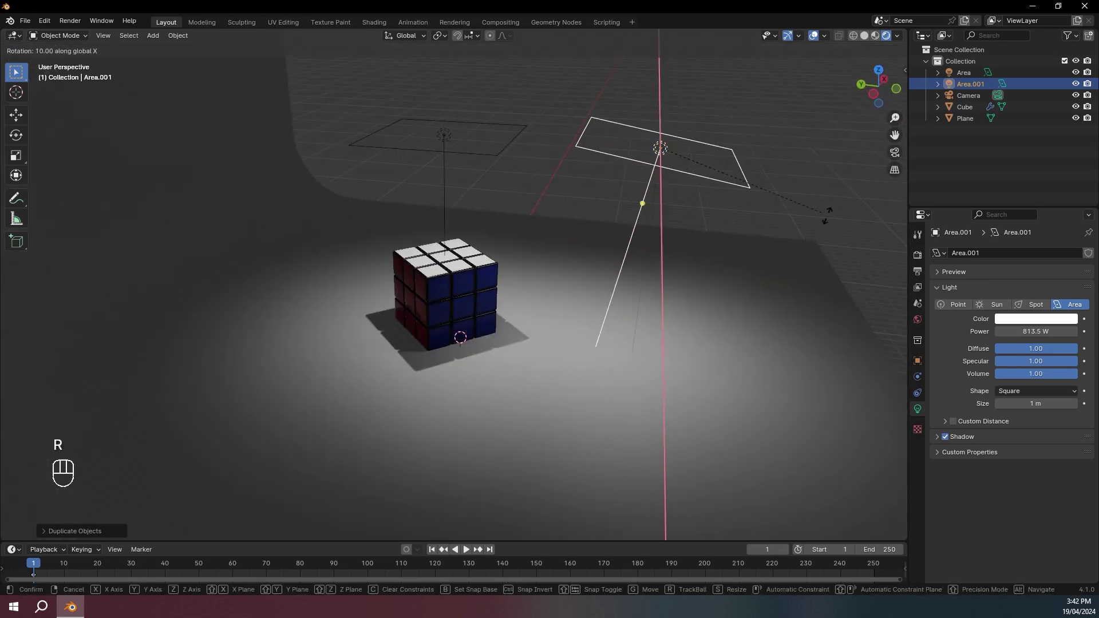
pyautogui.click(764, 403)
pyautogui.moveTo(763, 403); pyautogui.dragTo(669, 402, button='middle')
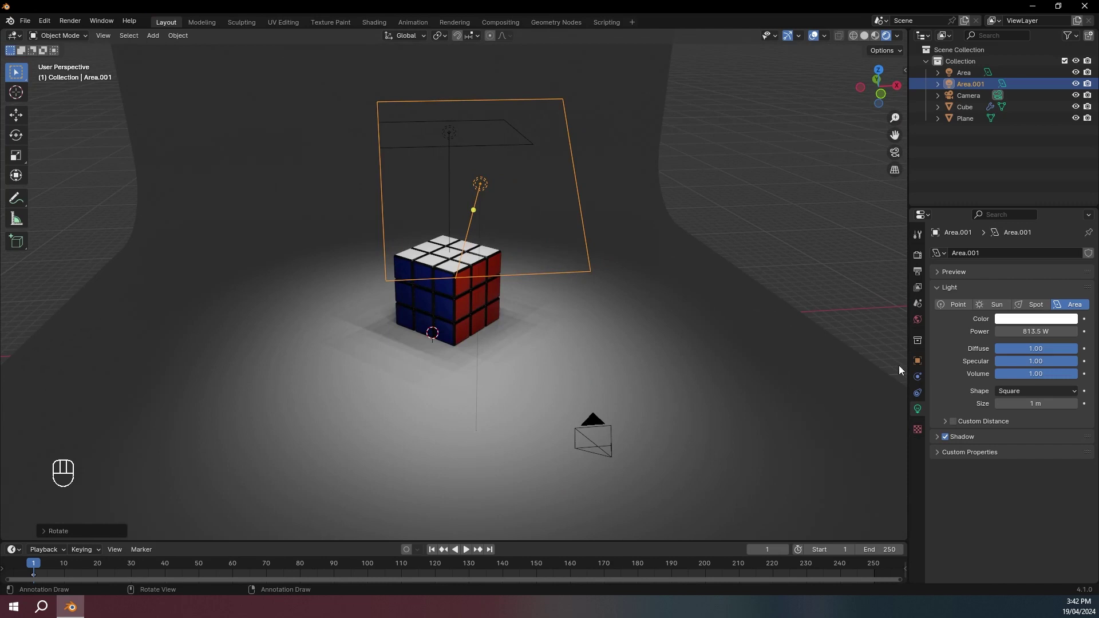
# Colour the front area light purple and set its power to 1000 W.
pyautogui.click(1044, 321)
pyautogui.click(1052, 200)
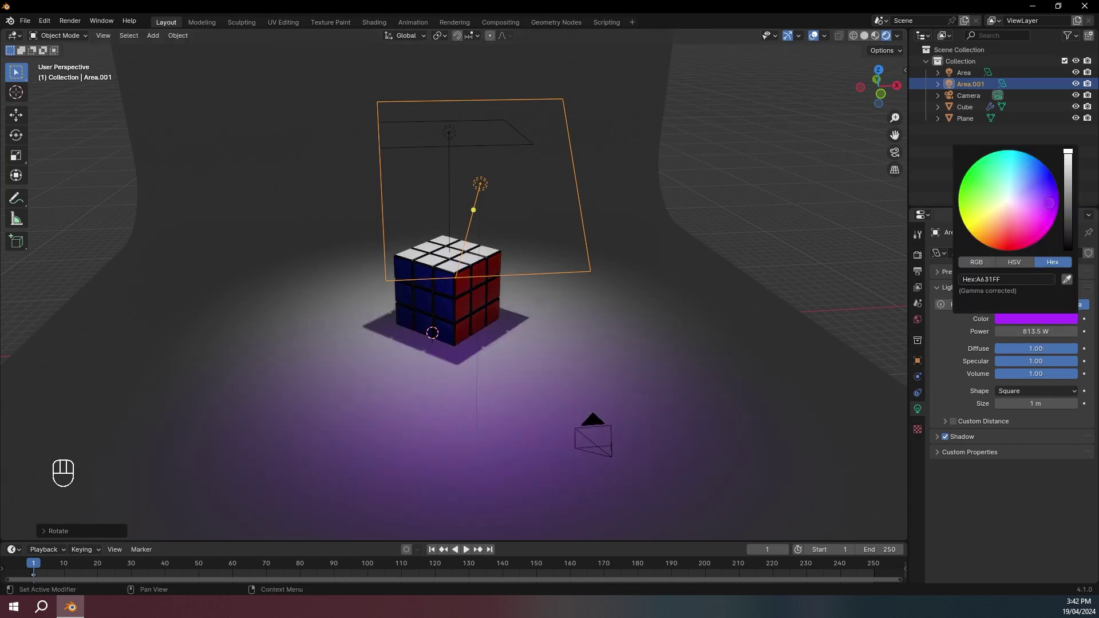
pyautogui.moveTo(556, 259); pyautogui.dragTo(539, 260, button='middle')
pyautogui.press('KP_0')
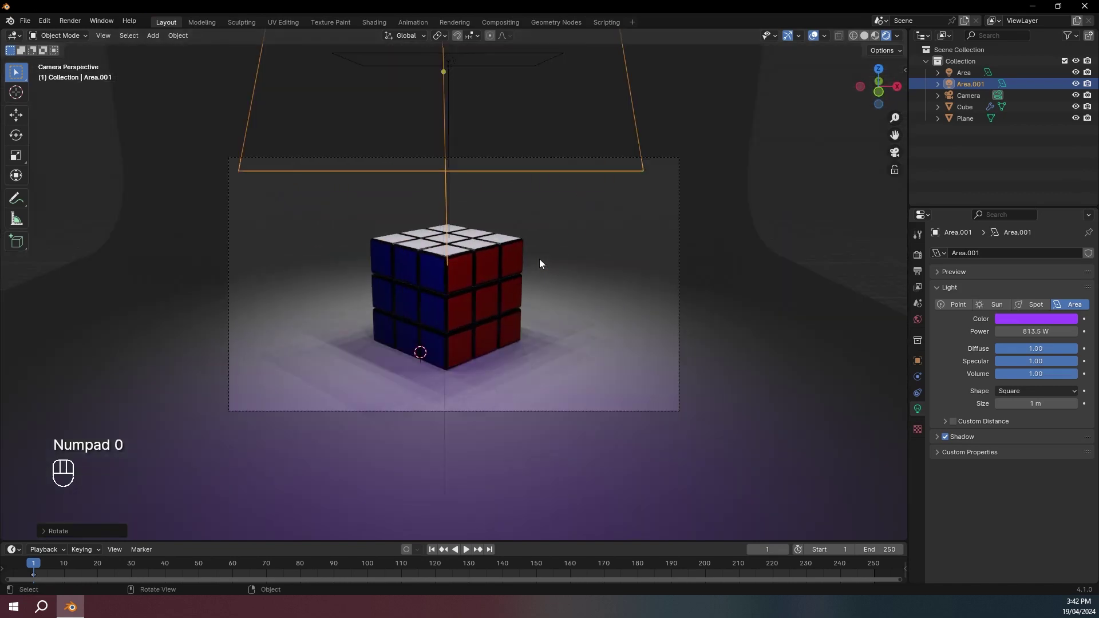
pyautogui.click(1047, 332)
pyautogui.write('1000')
pyautogui.press('Return')
# Set the white overhead area light's power to 1050 W.
pyautogui.scroll(-2, 687, 206)
pyautogui.click(473, 124)
pyautogui.click(1047, 332)
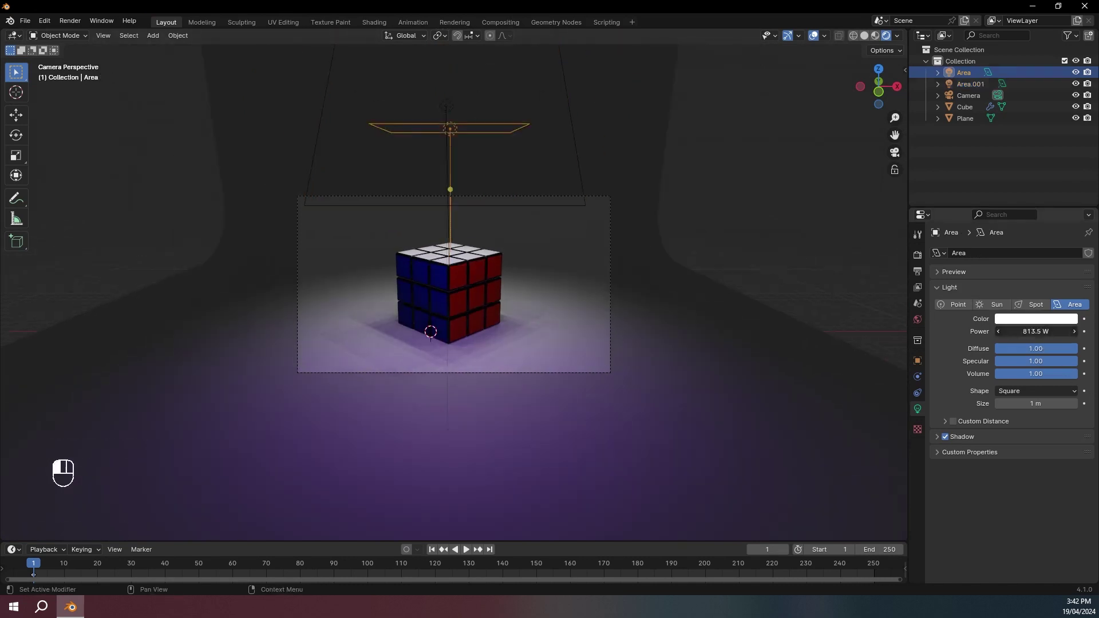
pyautogui.write('1050')
pyautogui.press('Return')
pyautogui.scroll(2, 681, 299)
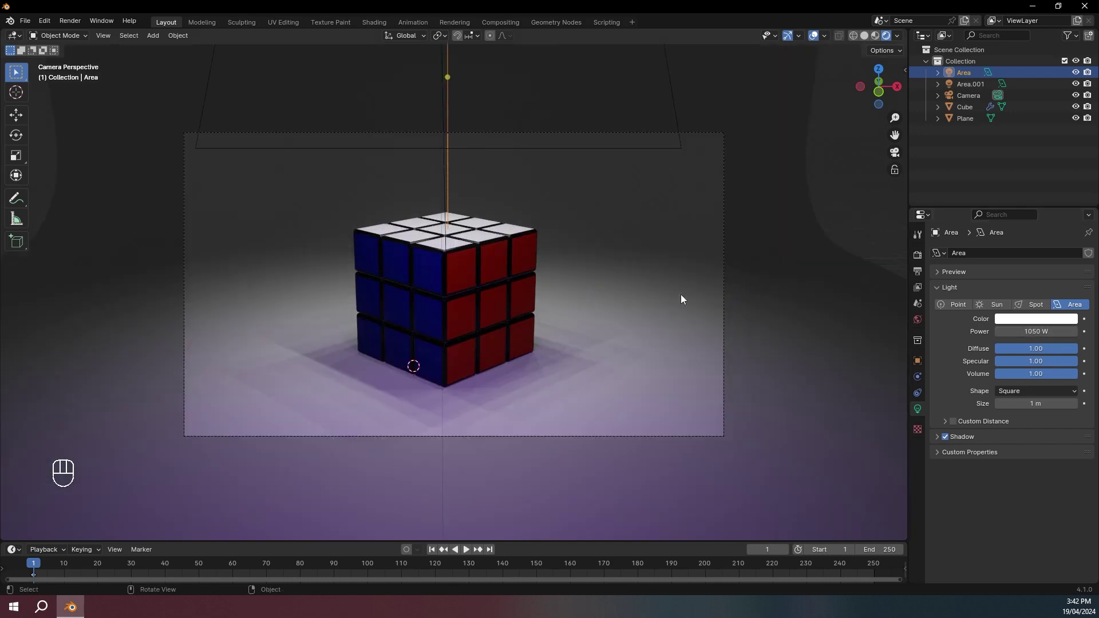
# Darken the world background colour to black.
pyautogui.click(916, 319)
pyautogui.click(1010, 328)
pyautogui.moveTo(1067, 228); pyautogui.dragTo(1066, 252)
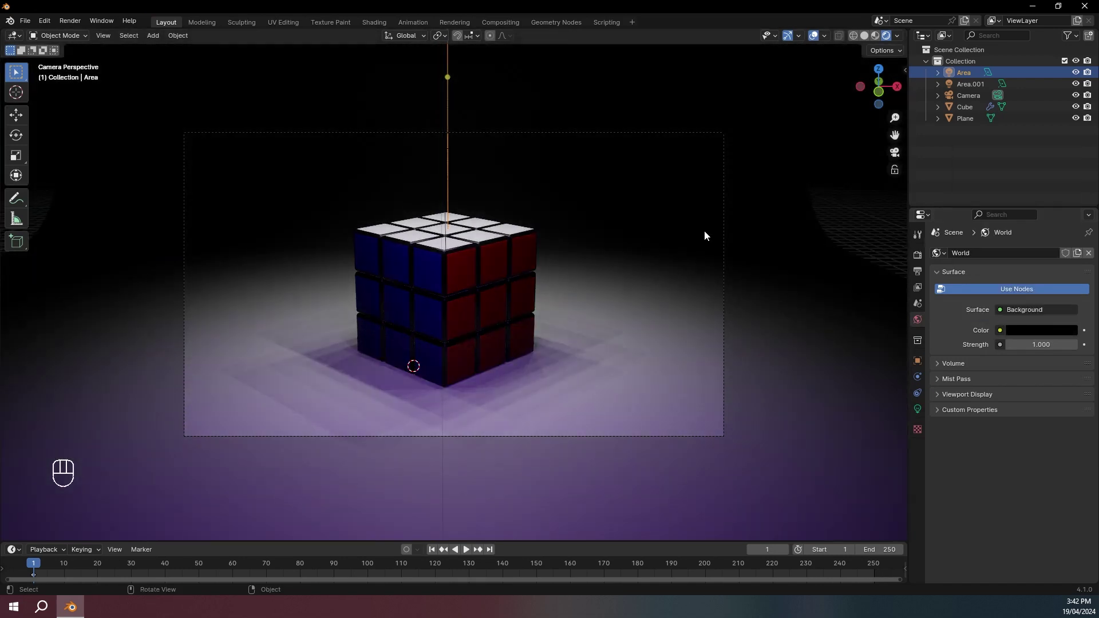
pyautogui.scroll(-1, 541, 220)
pyautogui.scroll(3, 541, 220)
pyautogui.scroll(-3, 541, 220)
# Move the purple area light along Y closer to the Rubik's Cube.
pyautogui.moveTo(541, 219); pyautogui.dragTo(665, 190, button='middle')
pyautogui.scroll(-4, 613, 225)
pyautogui.click(609, 197)
pyautogui.press('g')
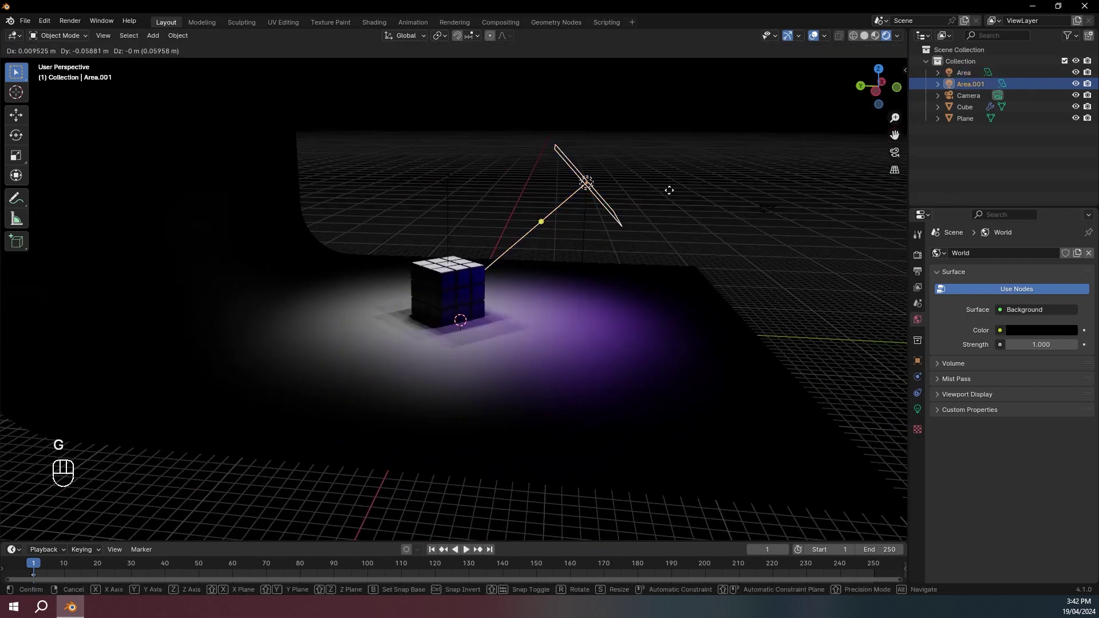
pyautogui.press('y')
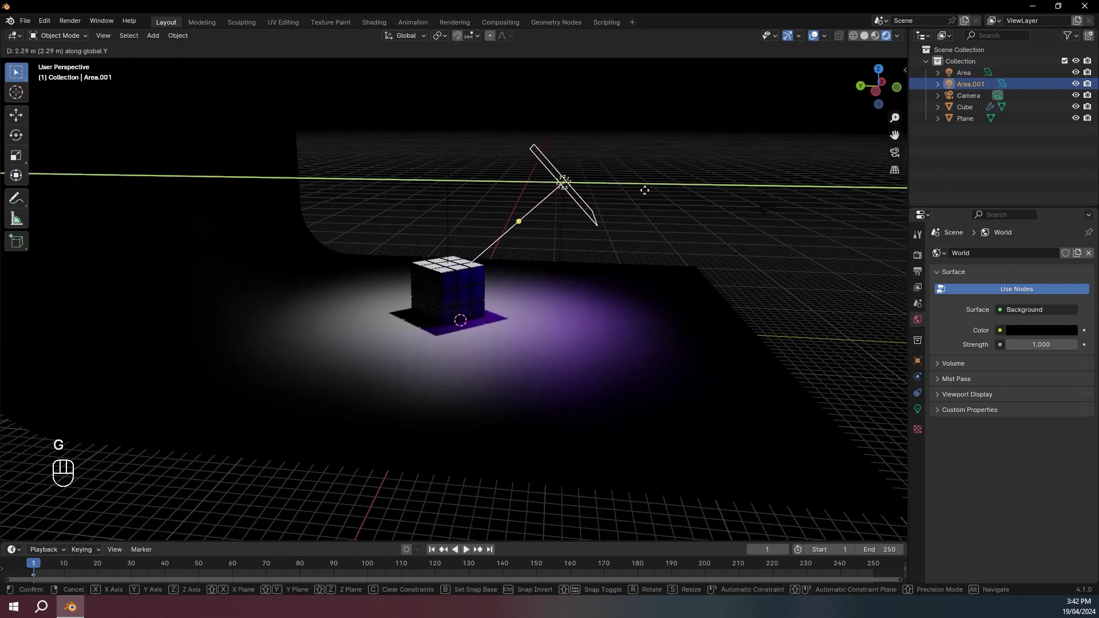
pyautogui.click(608, 190)
# Rotate the purple area light about the X axis so it points more steeply down.
pyautogui.press('t')
pyautogui.press('c')
pyautogui.press('t')
pyautogui.press('r')
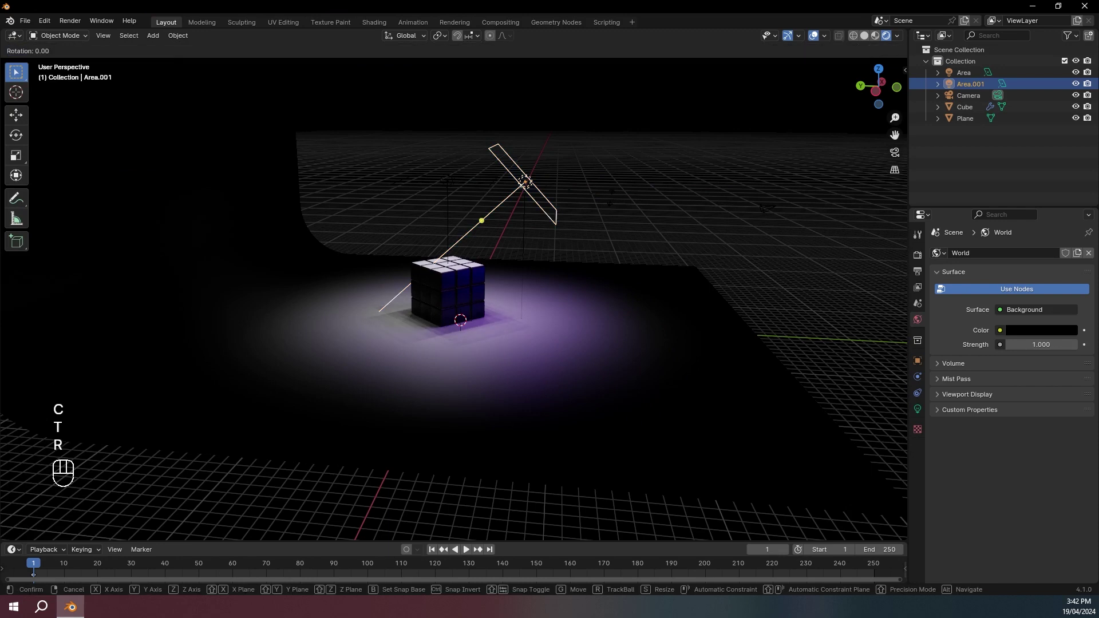
pyautogui.press('x')
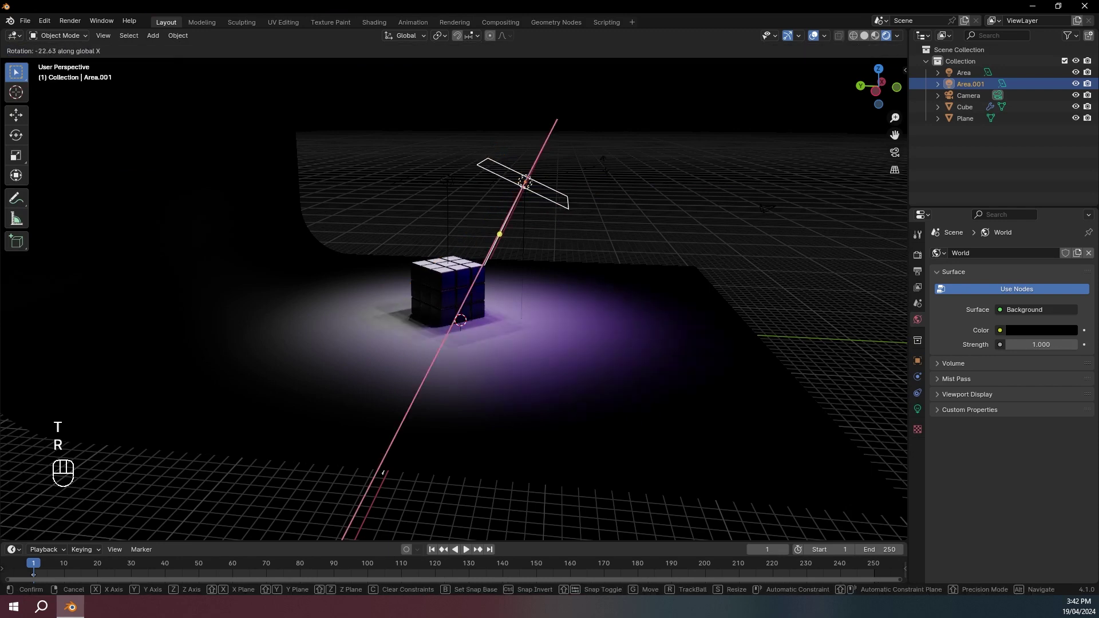
pyautogui.click(581, 182)
pyautogui.moveTo(580, 180); pyautogui.dragTo(486, 187, button='middle')
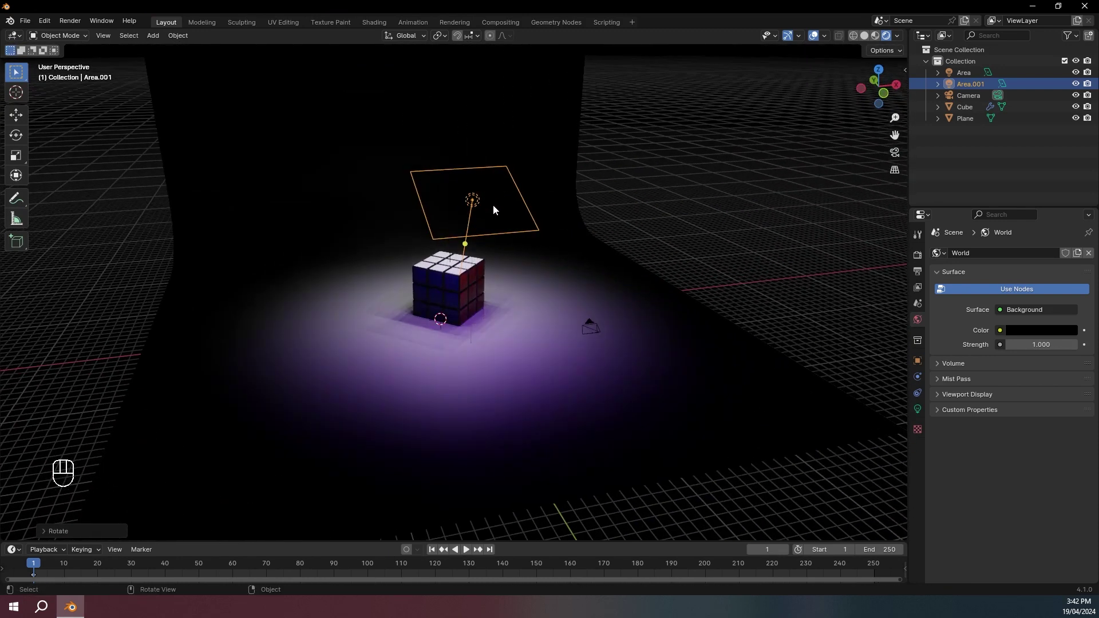
# In top view, duplicate the purple light toward positive X and rotate the copy to face the Rubik's Cube.
pyautogui.click(877, 71)
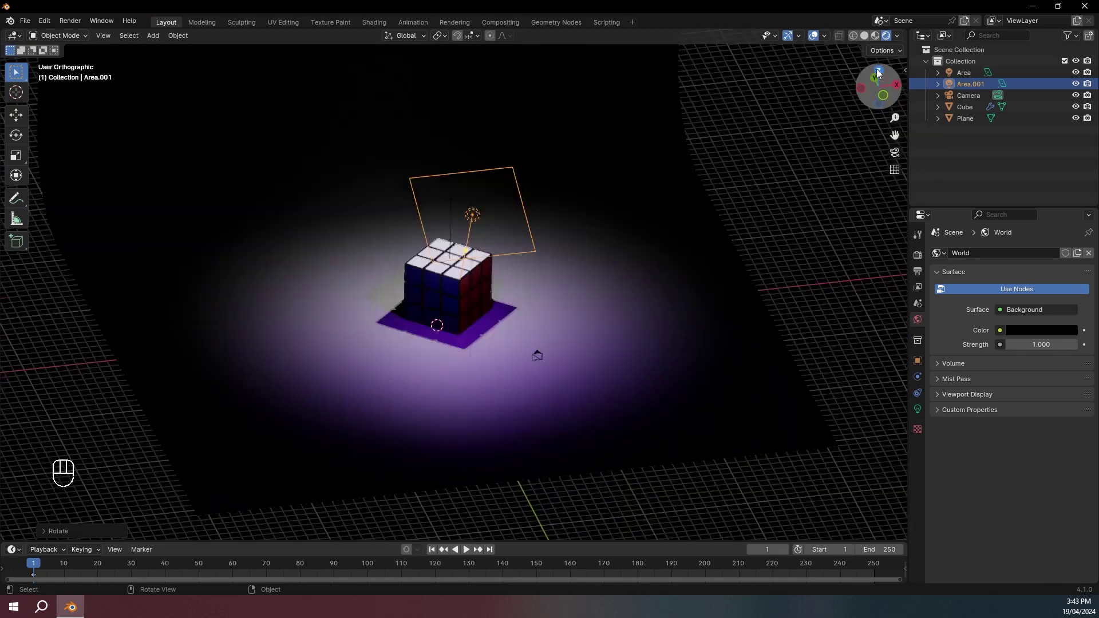
pyautogui.hotkey('shift', 'd')
pyautogui.click(836, 168)
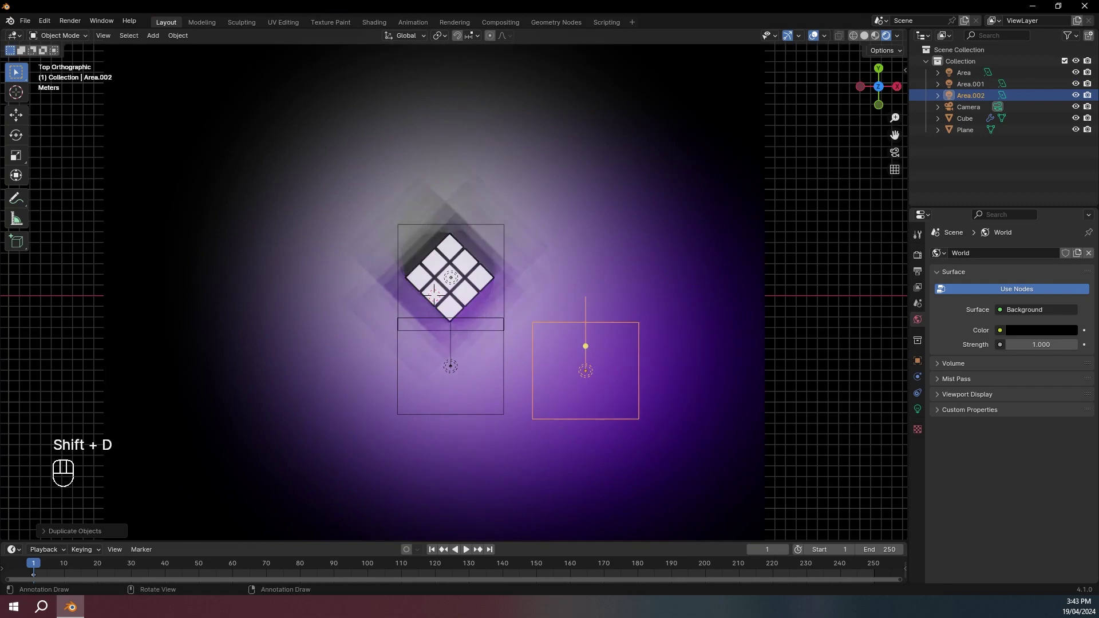
pyautogui.press('r')
pyautogui.click(581, 198)
pyautogui.moveTo(581, 198); pyautogui.dragTo(632, 121, button='middle')
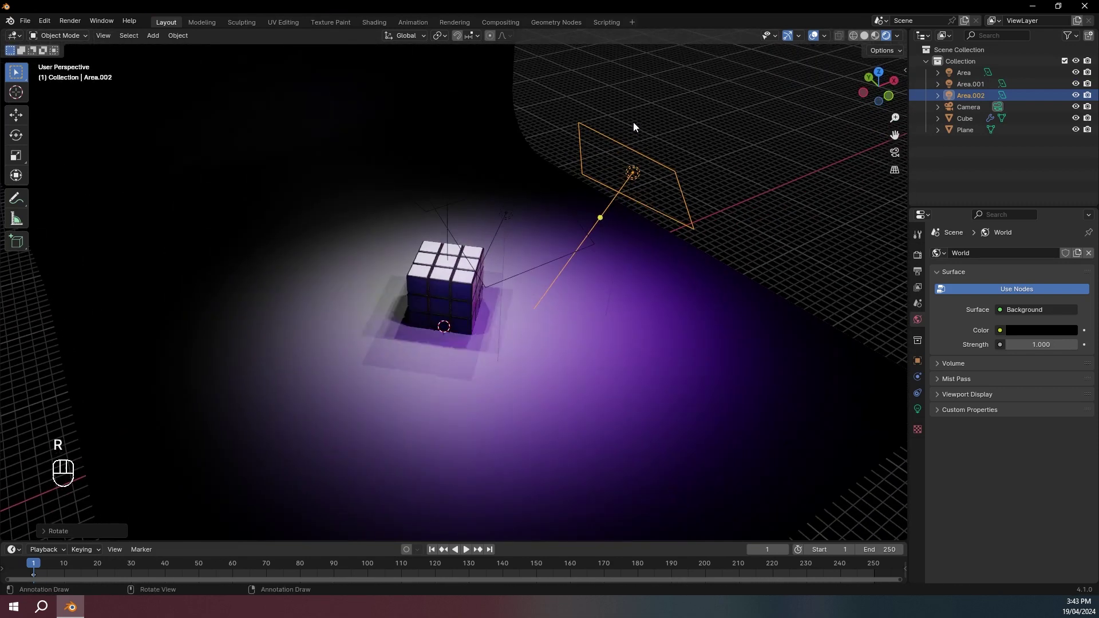
# Tilt the new side light about its local X axis to aim it at the Rubik's Cube.
pyautogui.press('r')
pyautogui.press('x')
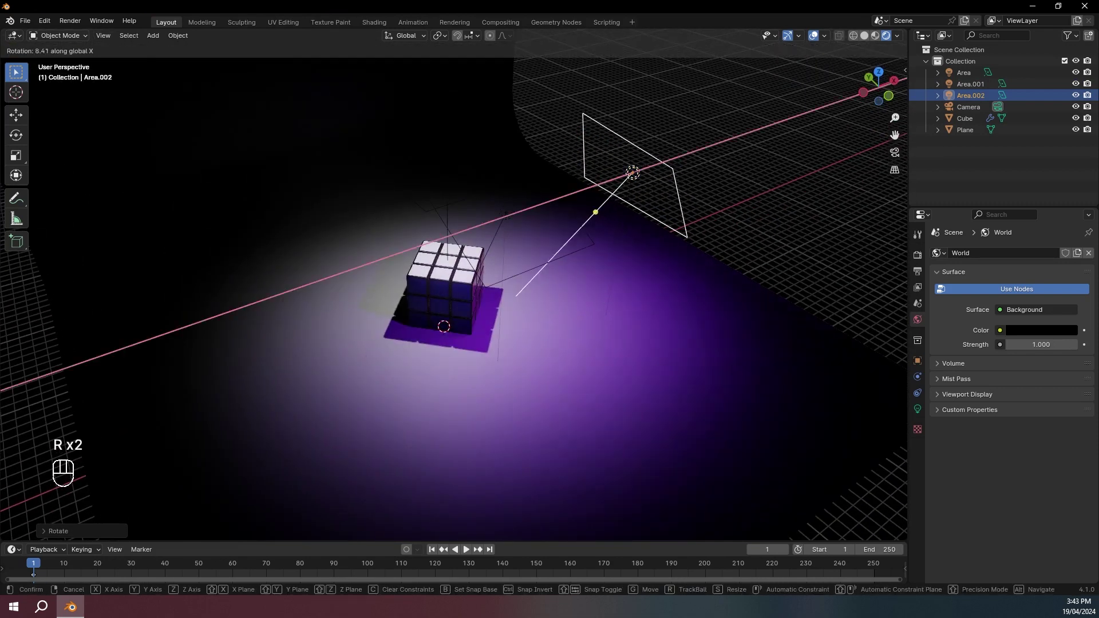
pyautogui.press('x')
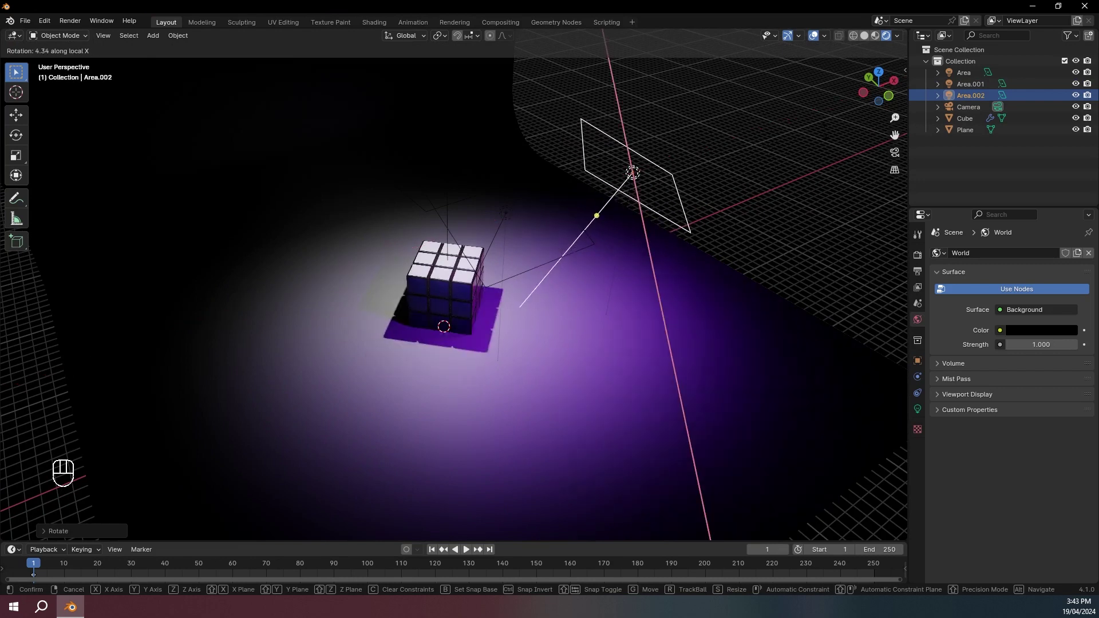
pyautogui.press('Return')
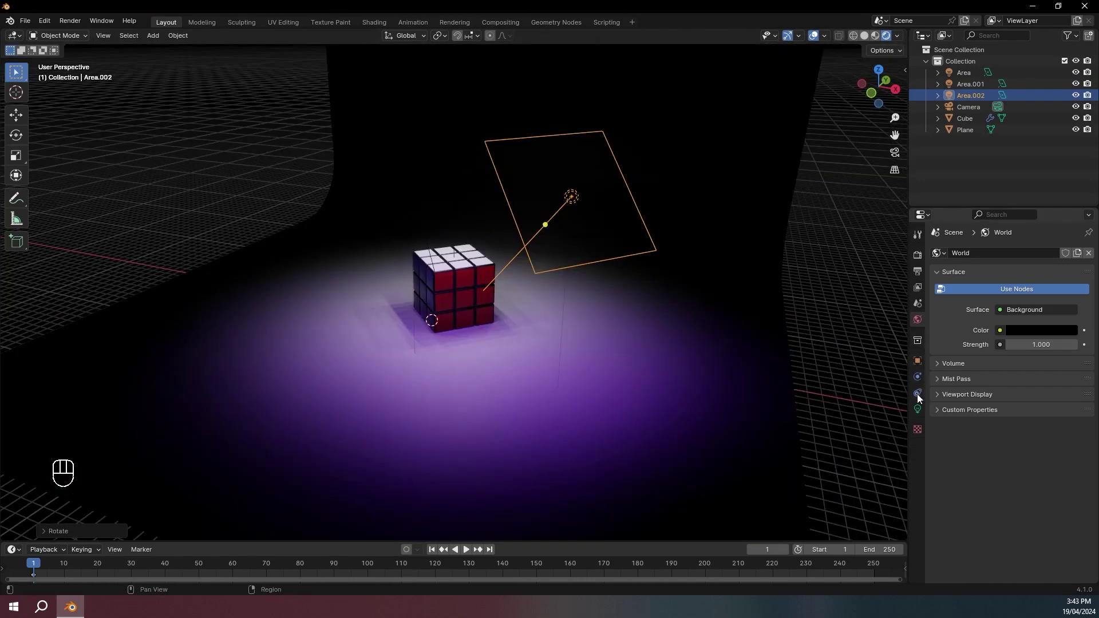
# Change the side area light's colour to yellow and save the file from the camera view.
pyautogui.click(917, 408)
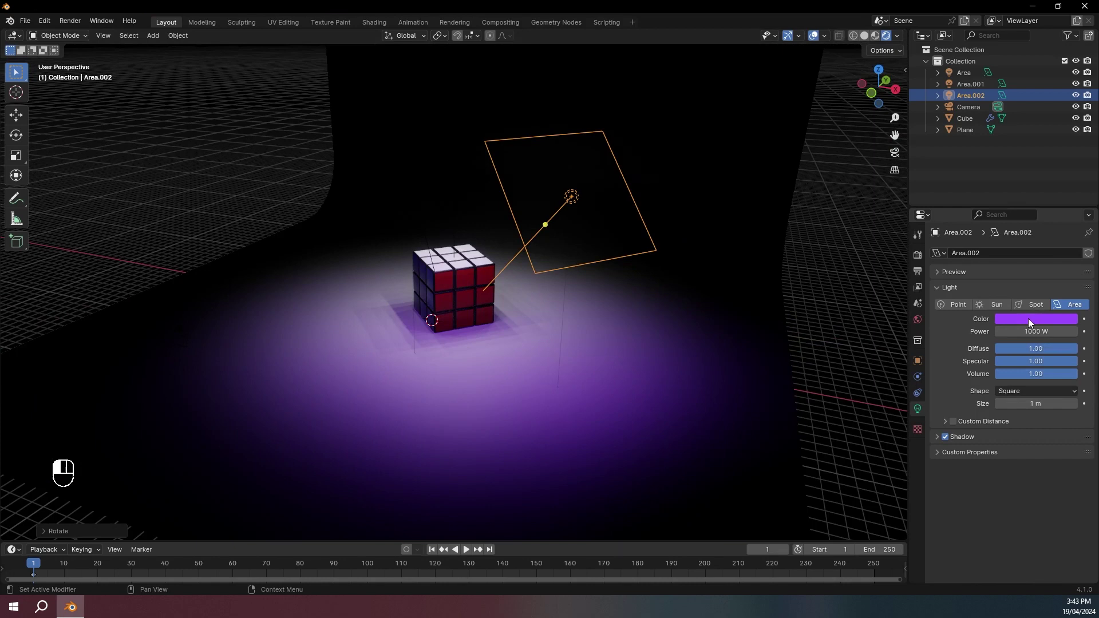
pyautogui.click(1029, 318)
pyautogui.click(979, 221)
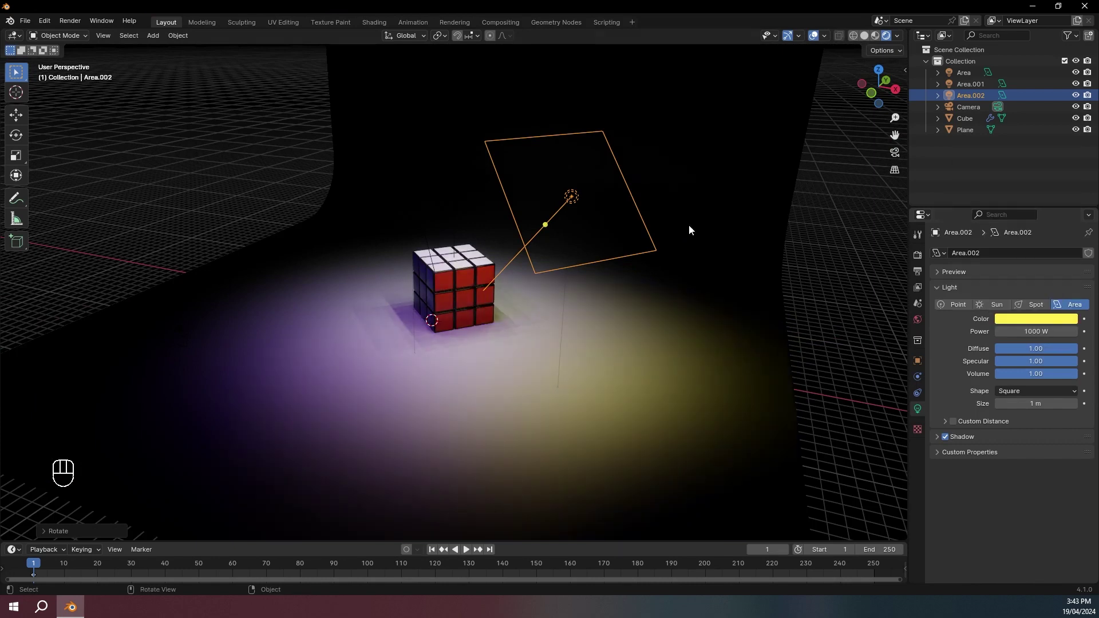
pyautogui.press('KP_0')
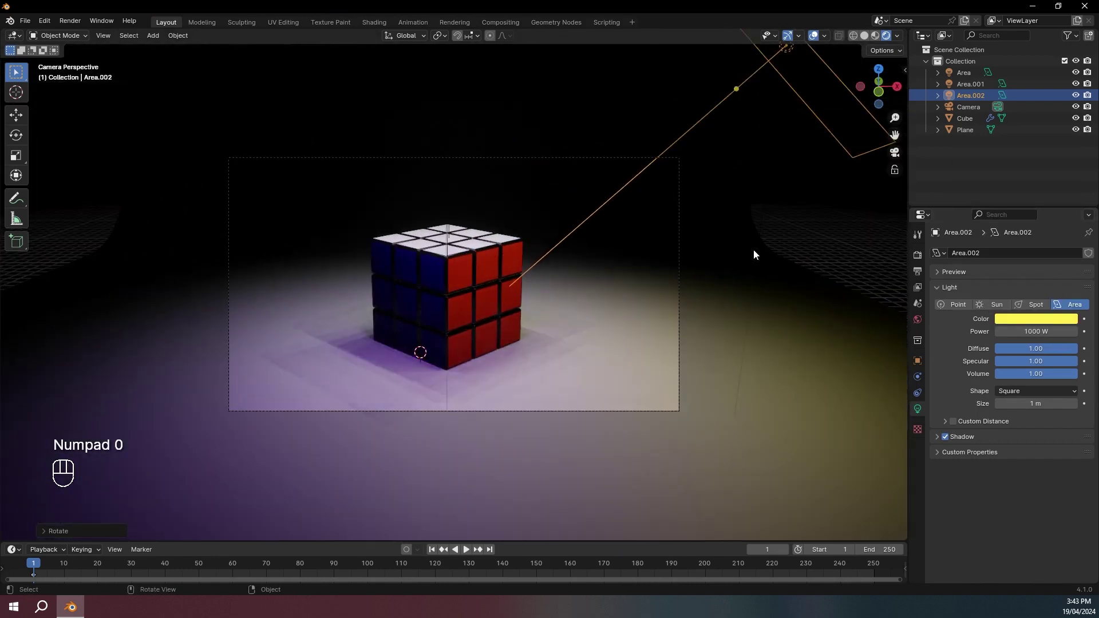
pyautogui.hotkey('ctrl', 's')
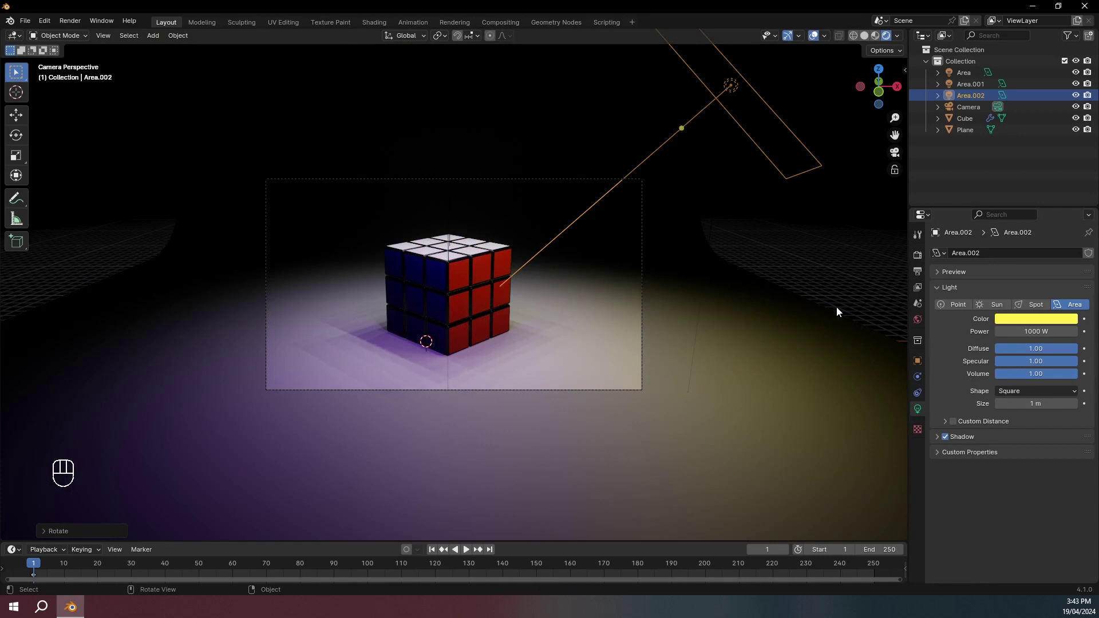
# Switch the render engine to Cycles for the camera view of the lit cube.
pyautogui.click(918, 255)
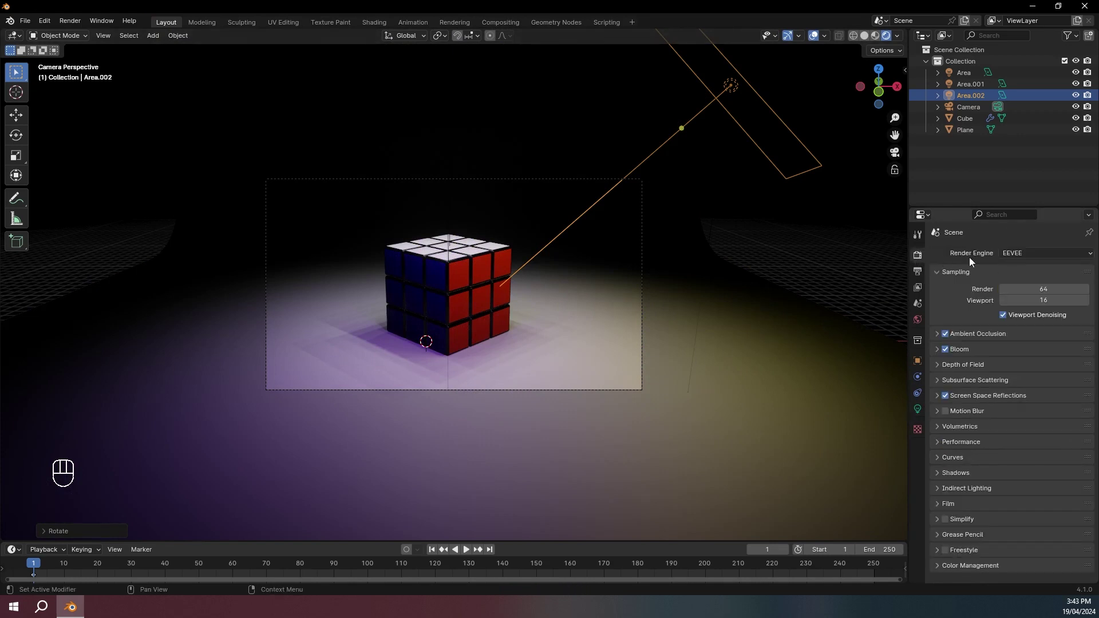
pyautogui.click(990, 253)
pyautogui.click(1028, 292)
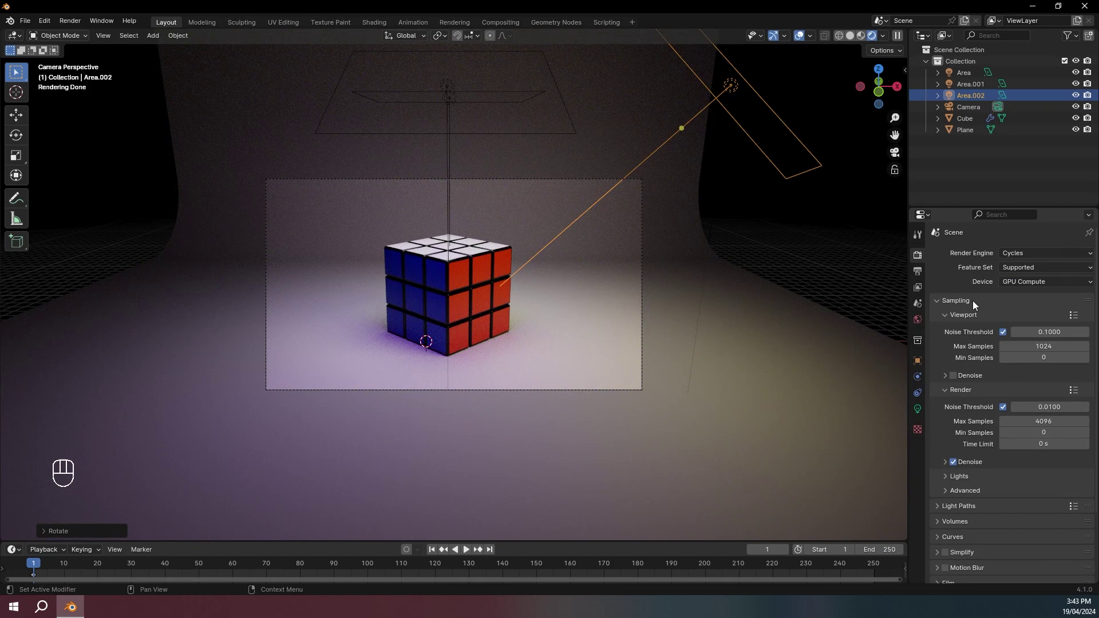
pyautogui.scroll(3, 655, 300)
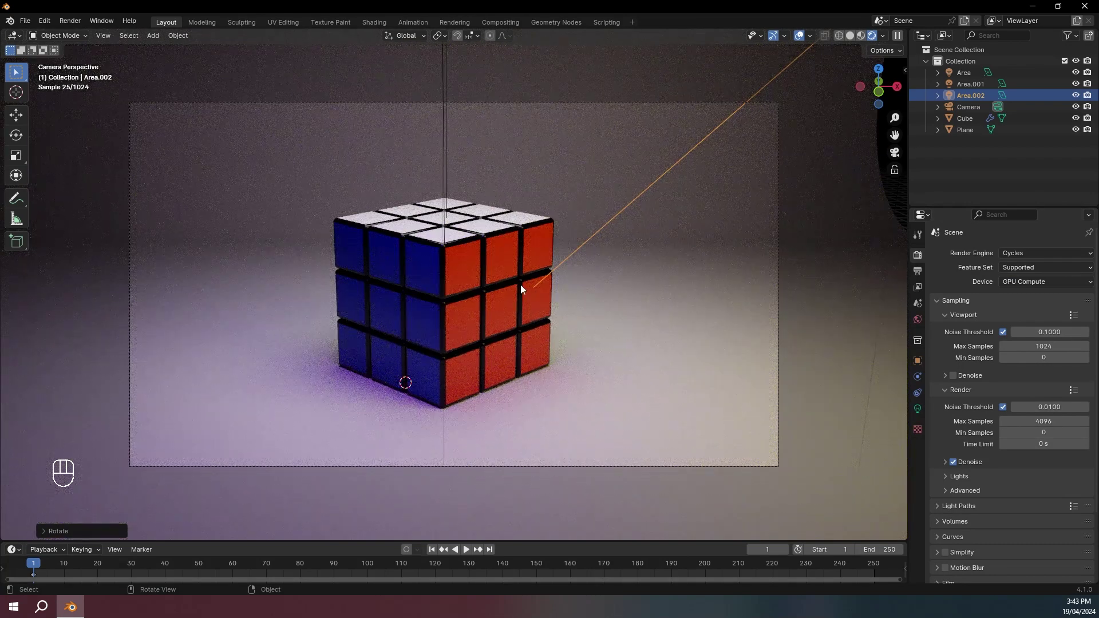
# Create a new material on the curved backdrop plane and name it BG.
pyautogui.scroll(-3, 521, 284)
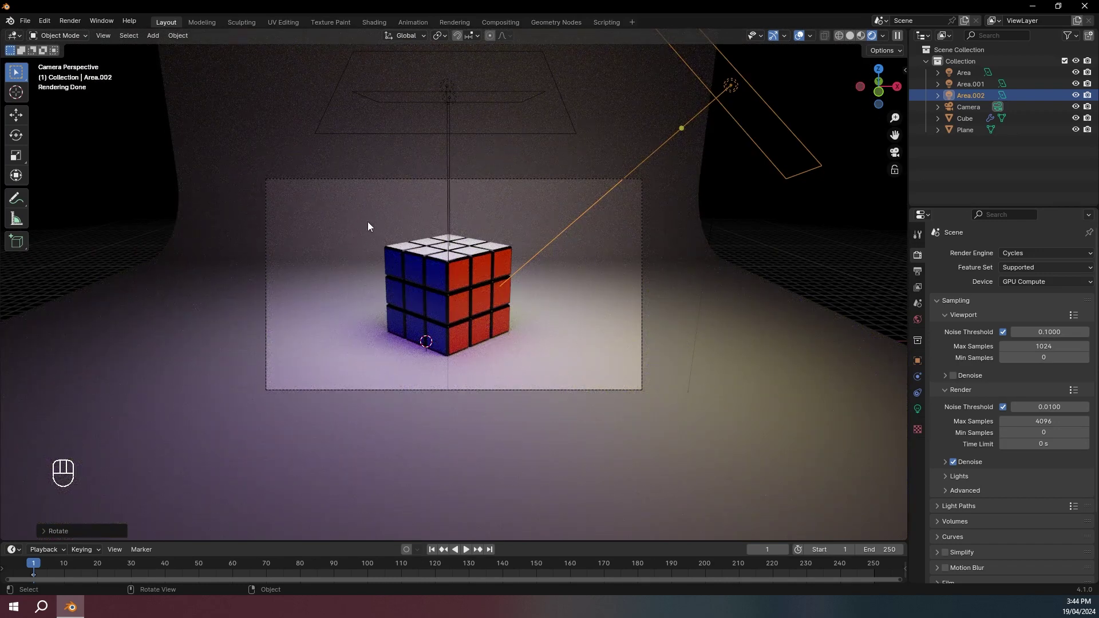
pyautogui.click(252, 115)
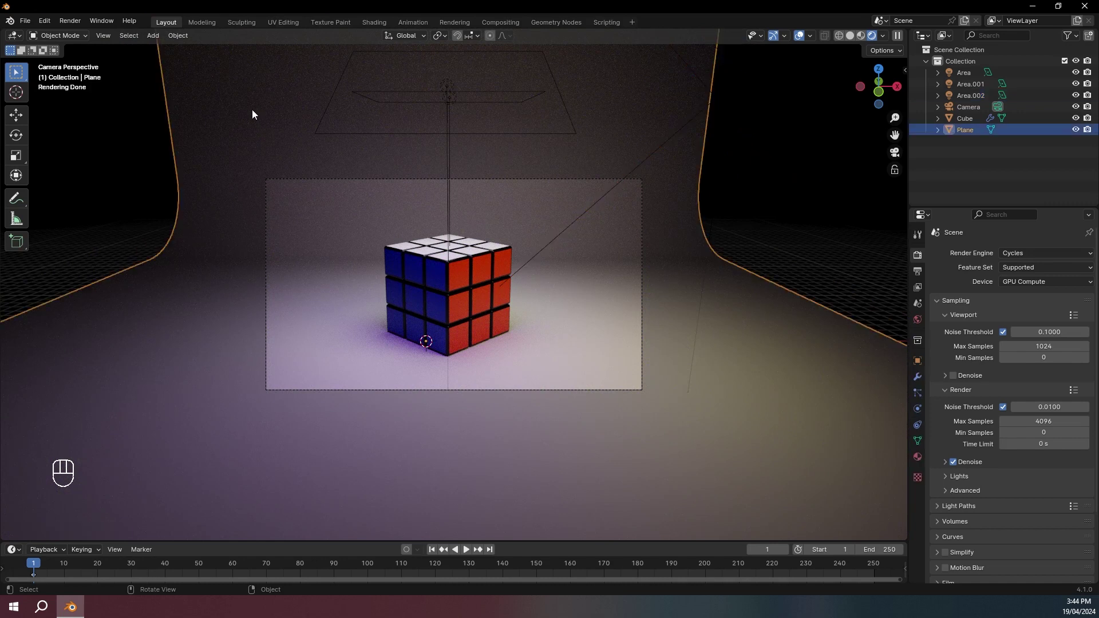
pyautogui.click(917, 457)
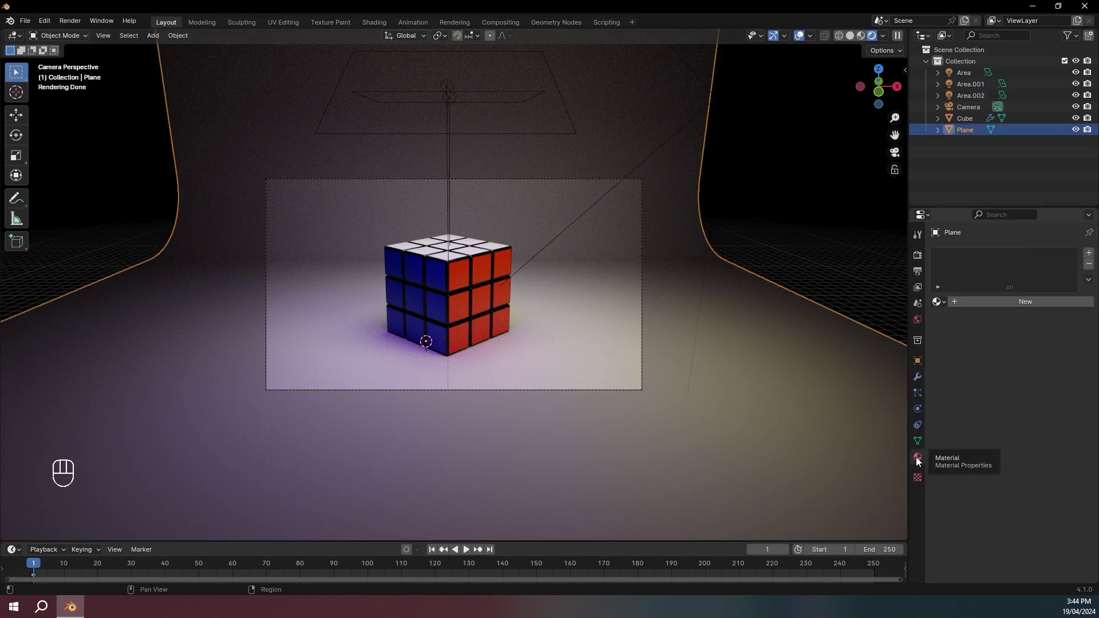
pyautogui.click(995, 300)
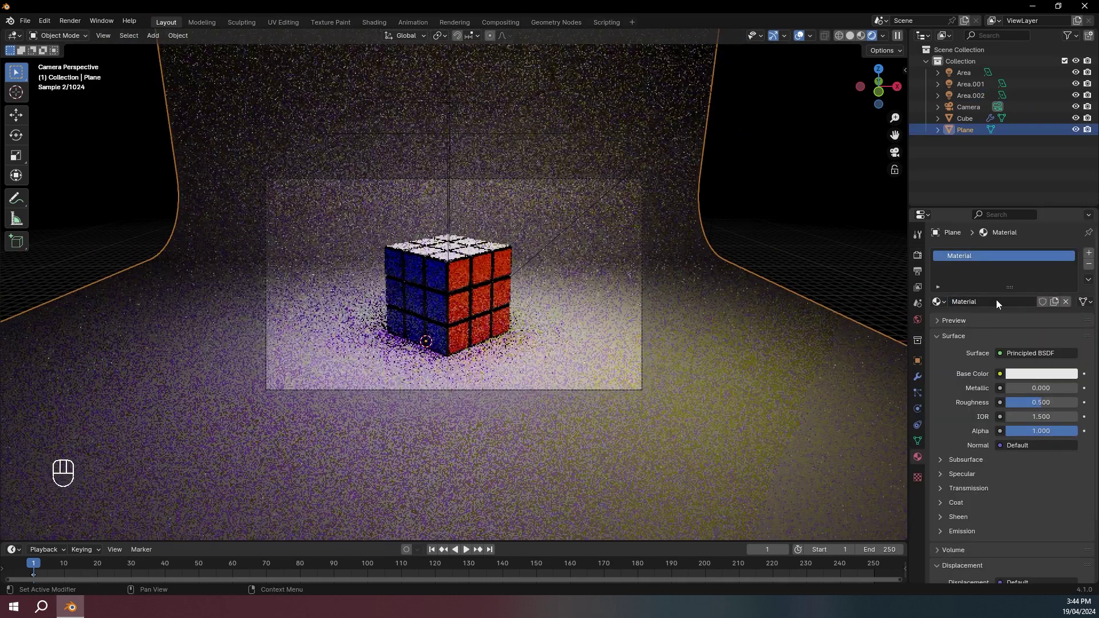
pyautogui.click(995, 300)
pyautogui.hotkey('ctrl', 'BackSpace')
pyautogui.write('BG')
pyautogui.press('Return')
# Darken the BG material's base color to grey 707070 and set its roughness to 0.142.
pyautogui.click(1043, 375)
pyautogui.moveTo(1067, 276); pyautogui.dragTo(1068, 251)
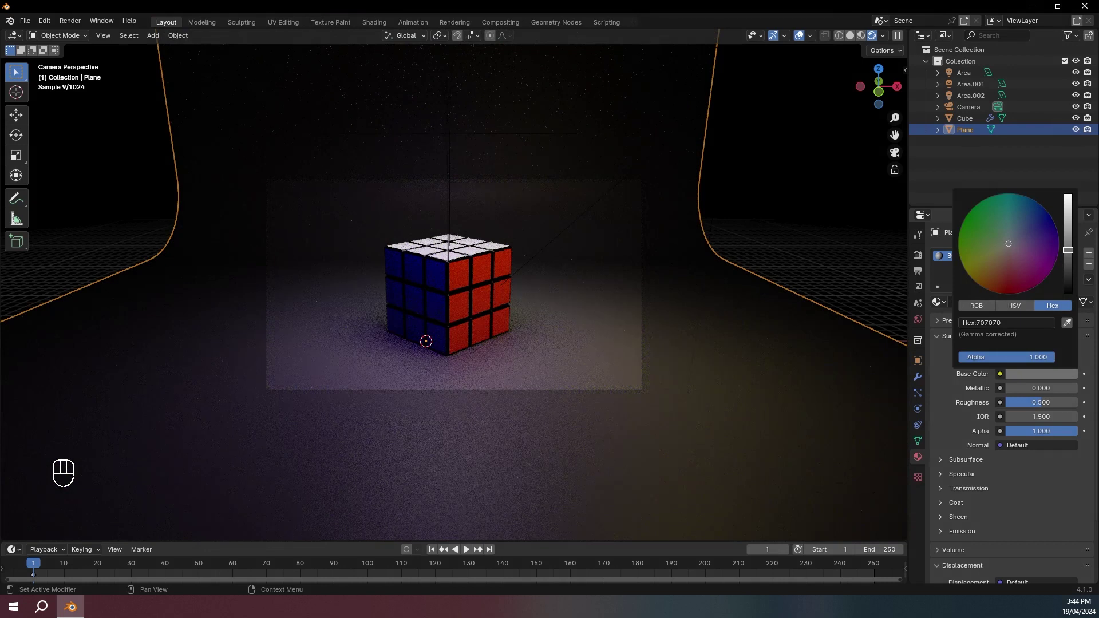
pyautogui.moveTo(1054, 400); pyautogui.dragTo(1028, 401)
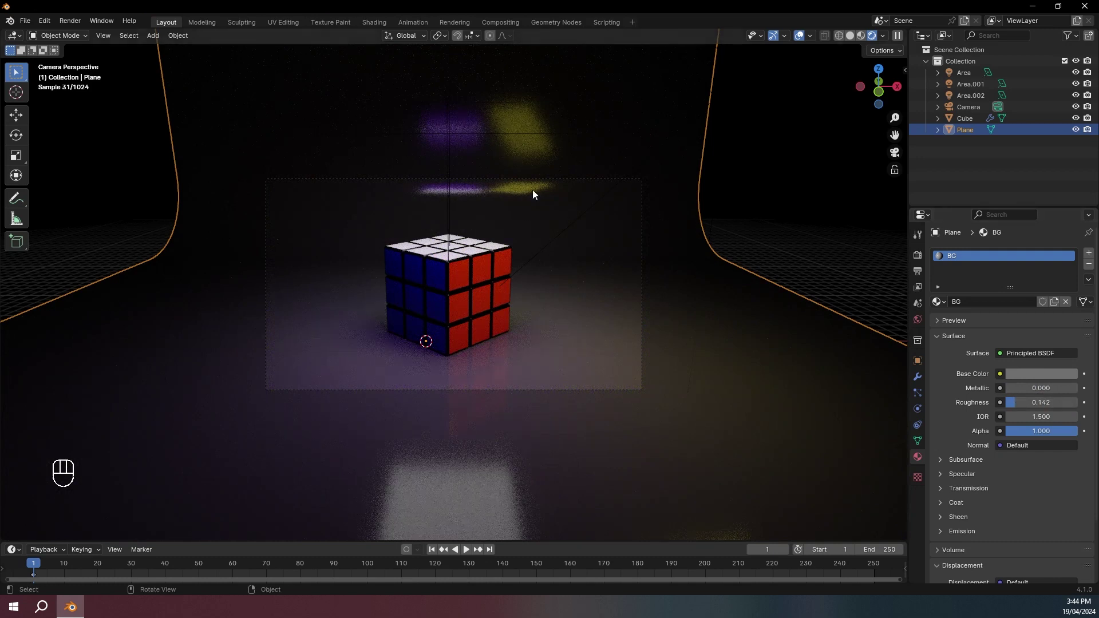
# Stretch the backdrop plane along the global Y axis to move its back wall much farther behind the cube.
pyautogui.press('KP_0')
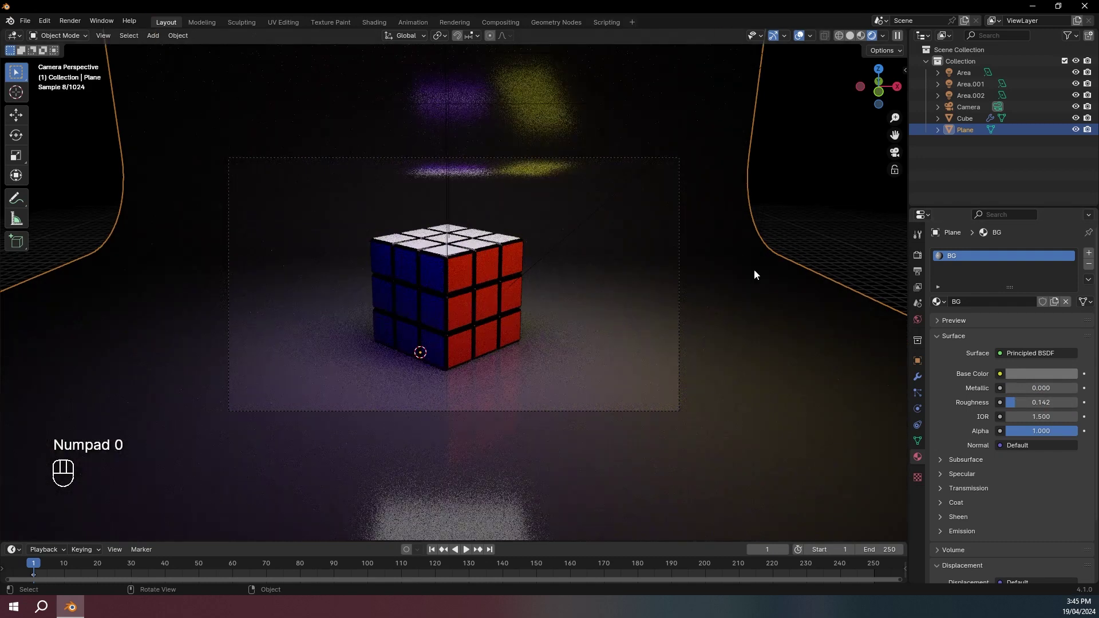
pyautogui.scroll(-3, 790, 284)
pyautogui.moveTo(791, 284); pyautogui.dragTo(656, 289, button='middle')
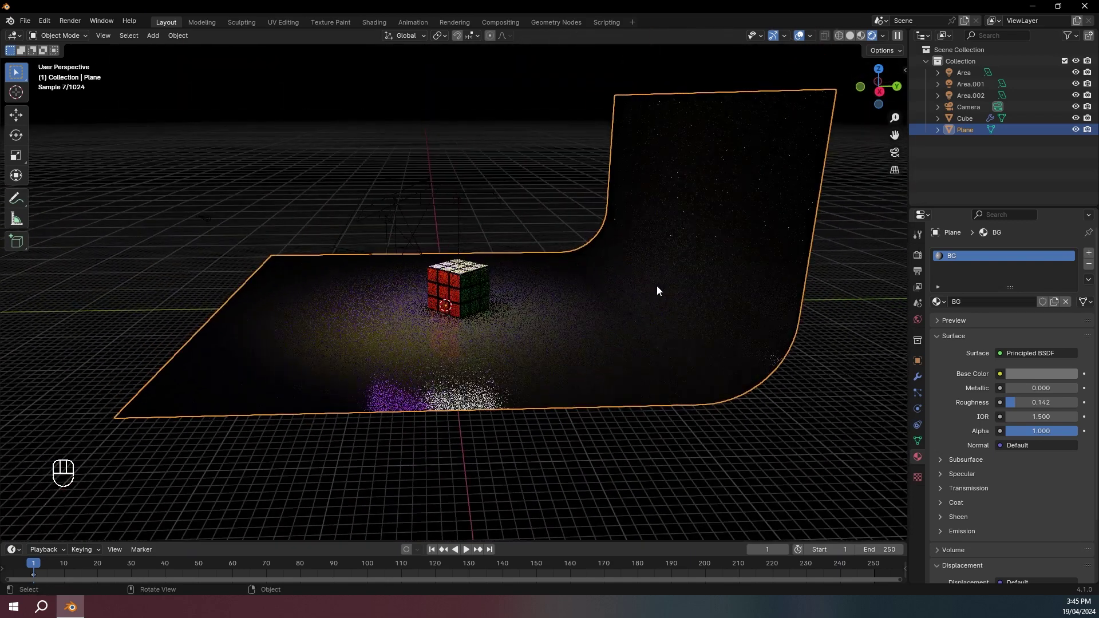
pyautogui.press('s')
pyautogui.press('y')
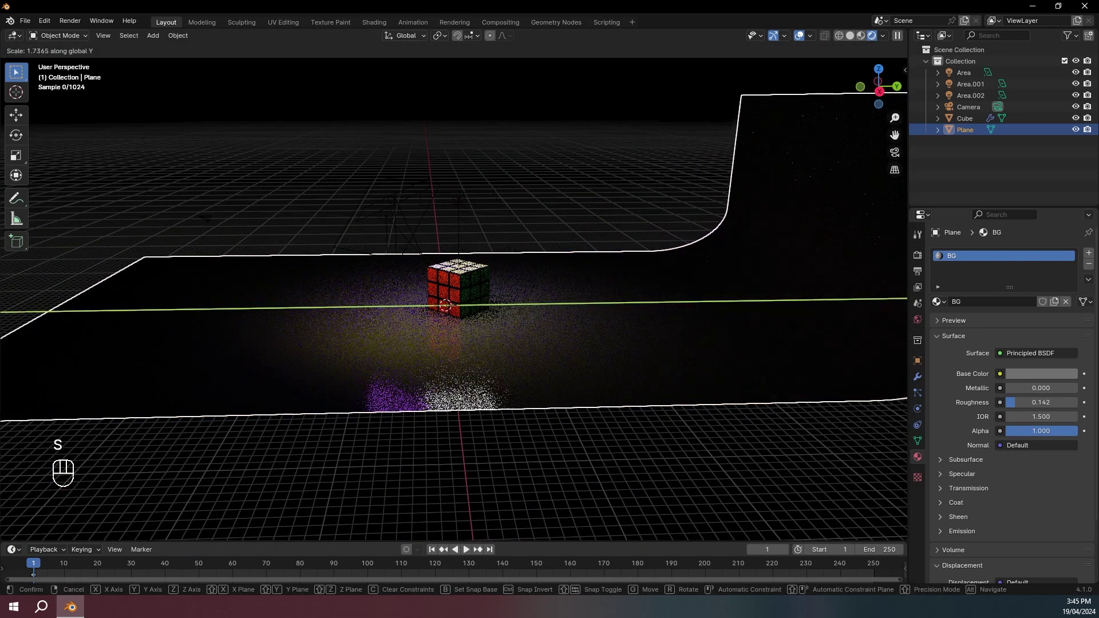
pyautogui.click(9, 288)
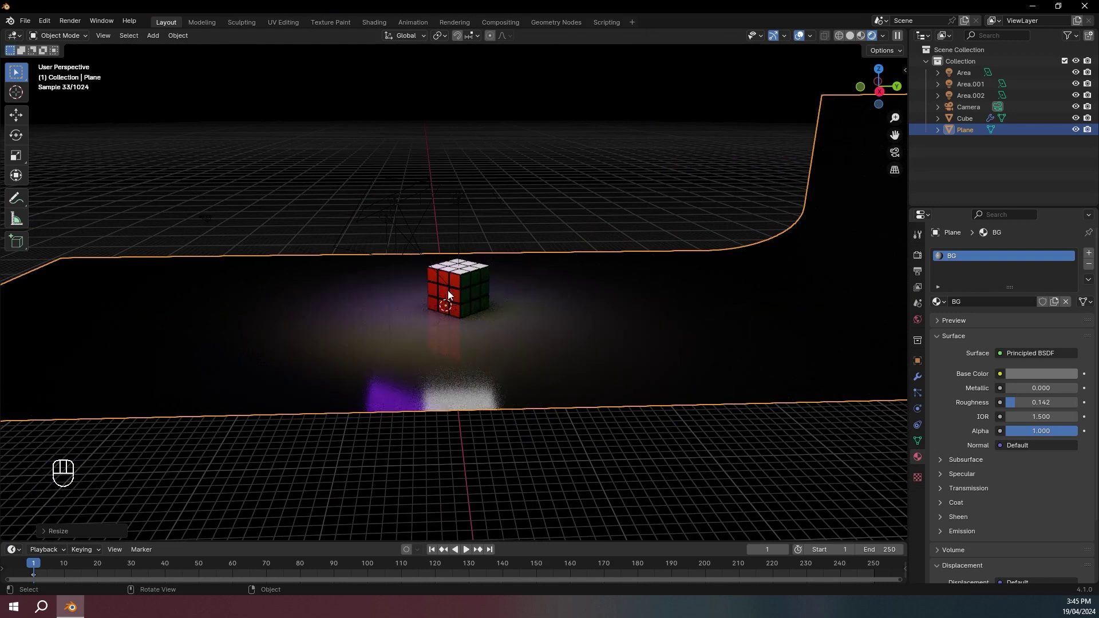
# From the camera view, scale the backdrop up uniformly so its edges sit outside the camera frame.
pyautogui.press('KP_0')
pyautogui.scroll(2, 428, 315)
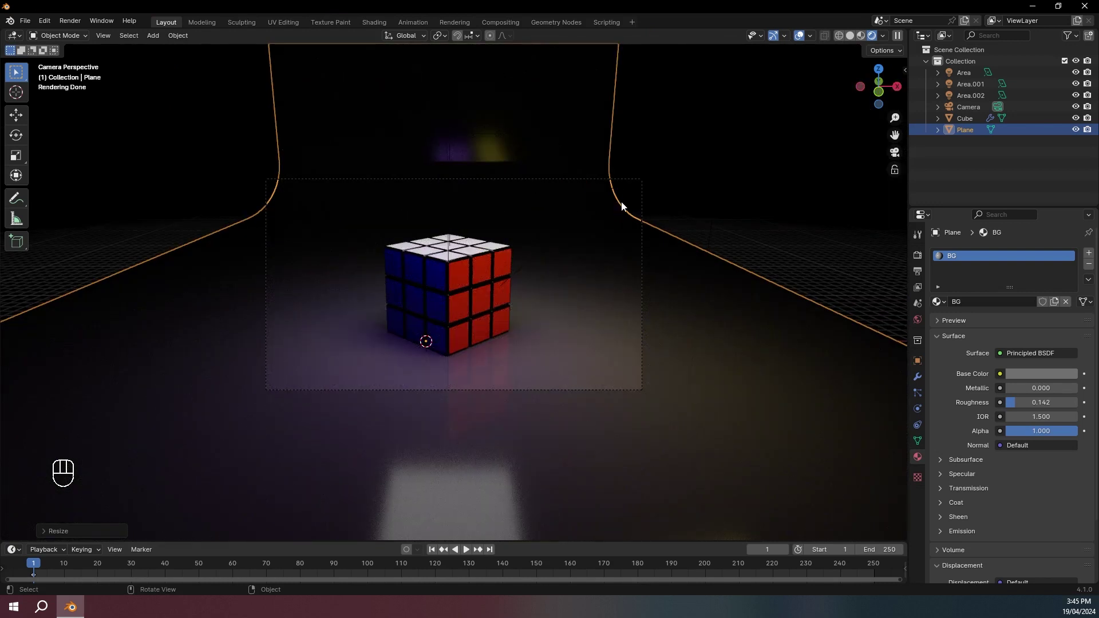
pyautogui.press('s')
pyautogui.click(688, 206)
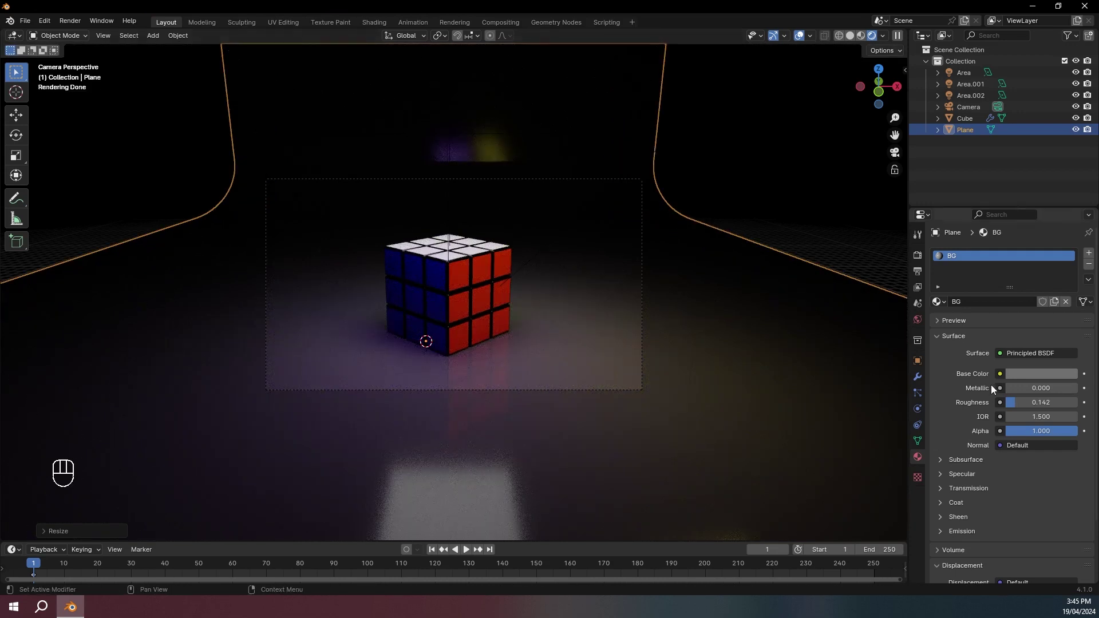
# Set the BG material's metallic to 0.205 and roughness to 0.071, and save the file.
pyautogui.moveTo(1022, 388)
pyautogui.mouseDown()
pyautogui.moveTo(1052, 387)
pyautogui.moveTo(1020, 402)
pyautogui.mouseUp()
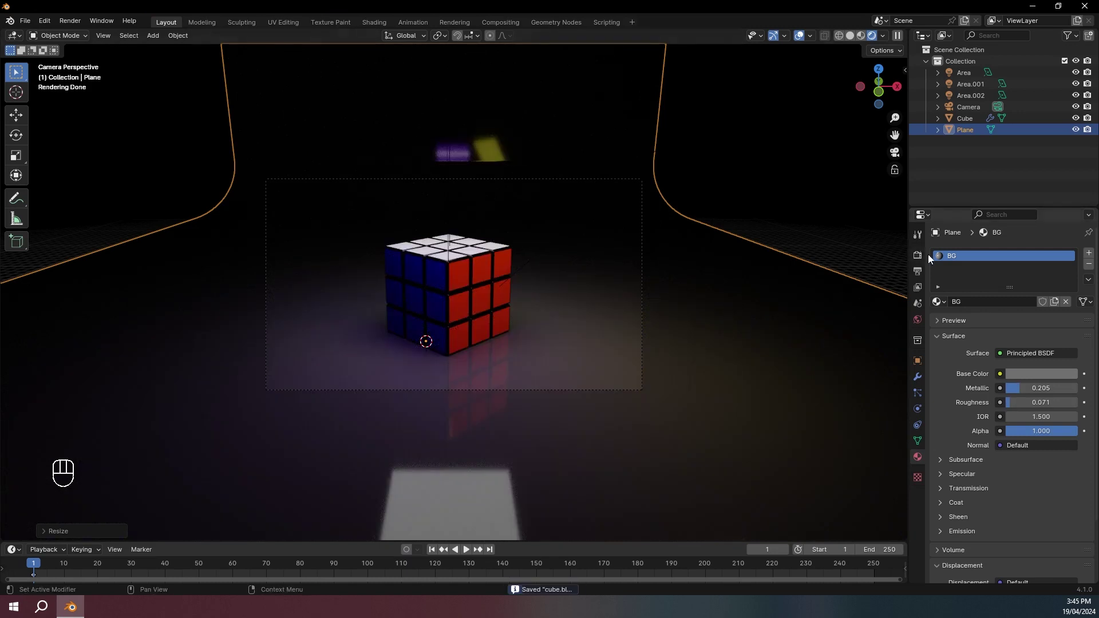
# Set the final render's max samples to 300 and render the image from the camera.
pyautogui.click(918, 255)
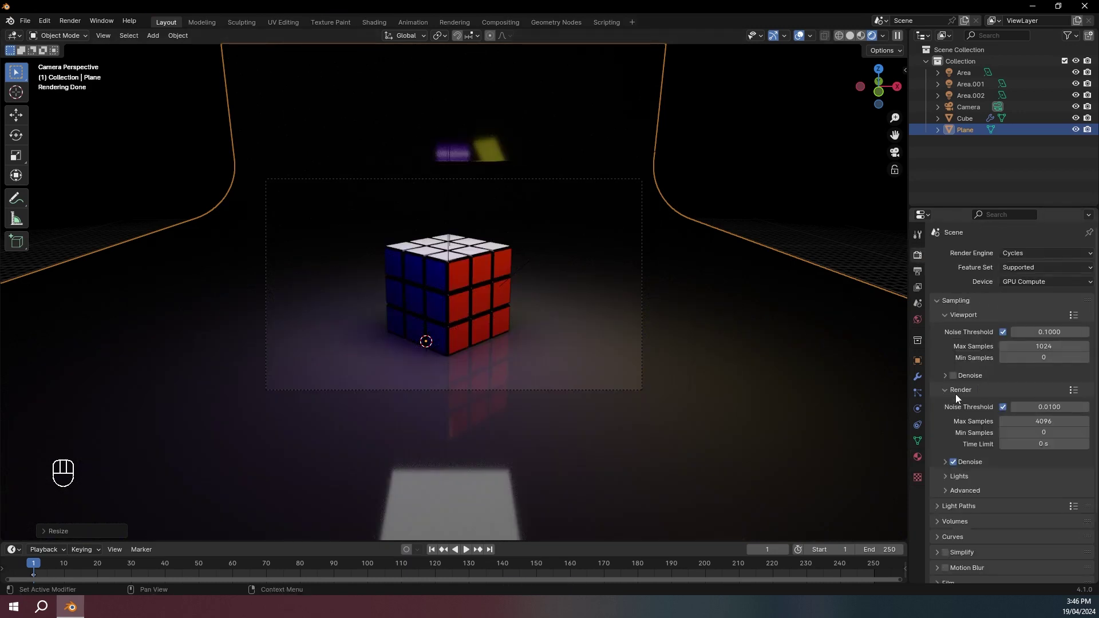
pyautogui.click(1037, 421)
pyautogui.write('300')
pyautogui.press('Return')
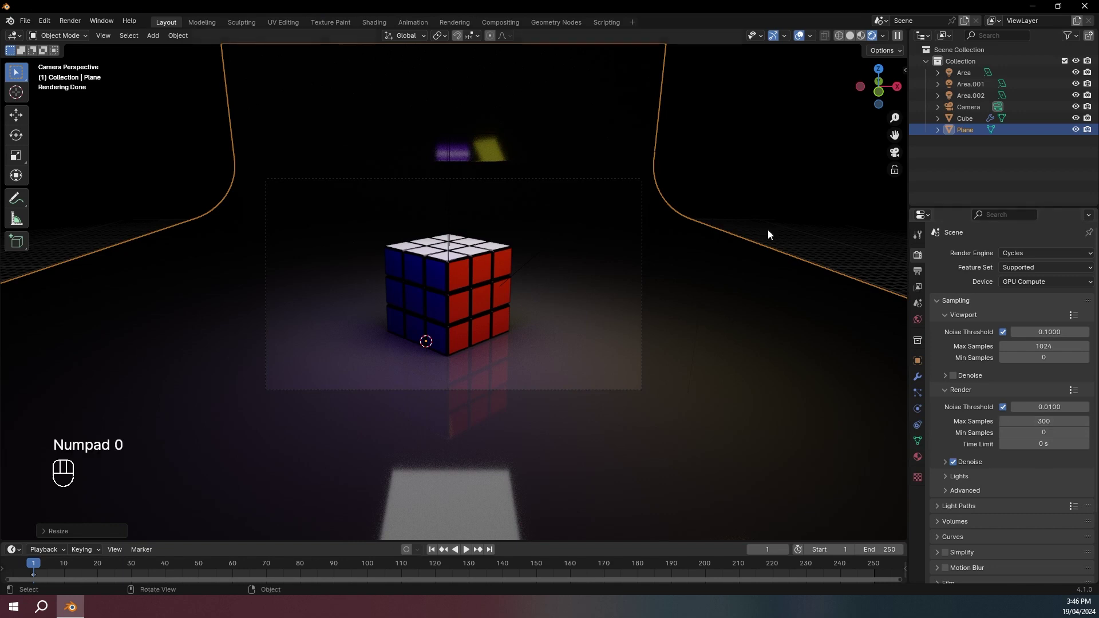
pyautogui.click(78, 20)
pyautogui.click(84, 32)
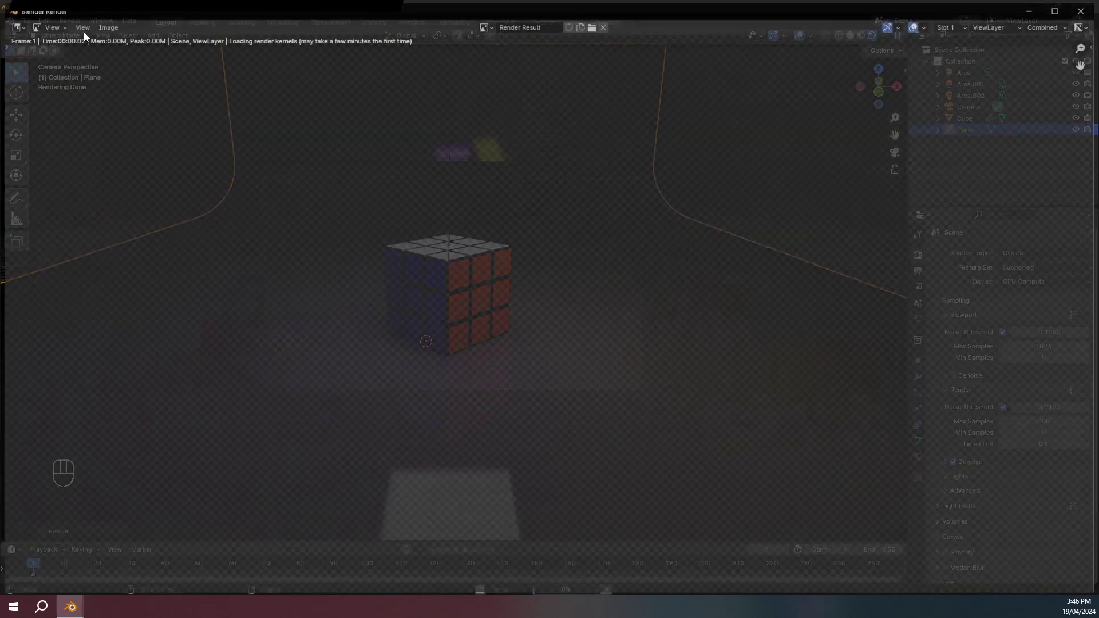